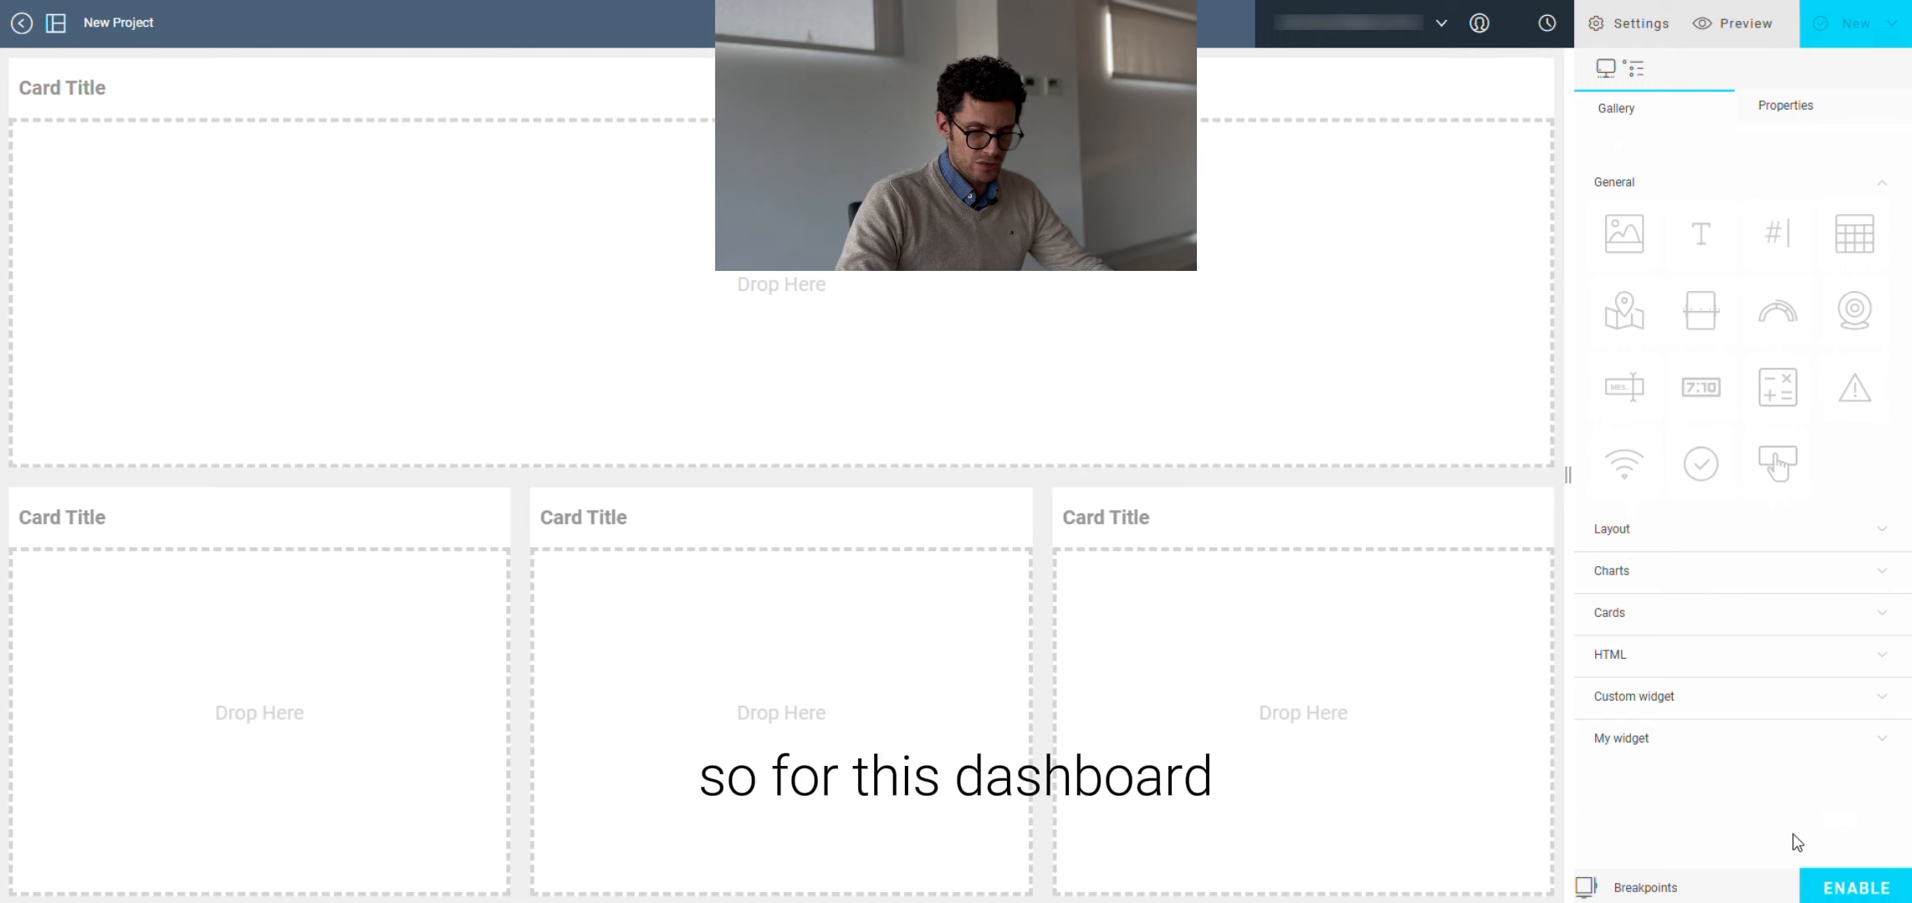
Step: Enable responsive breakpoints for the dashboard page
left_click(1850, 893)
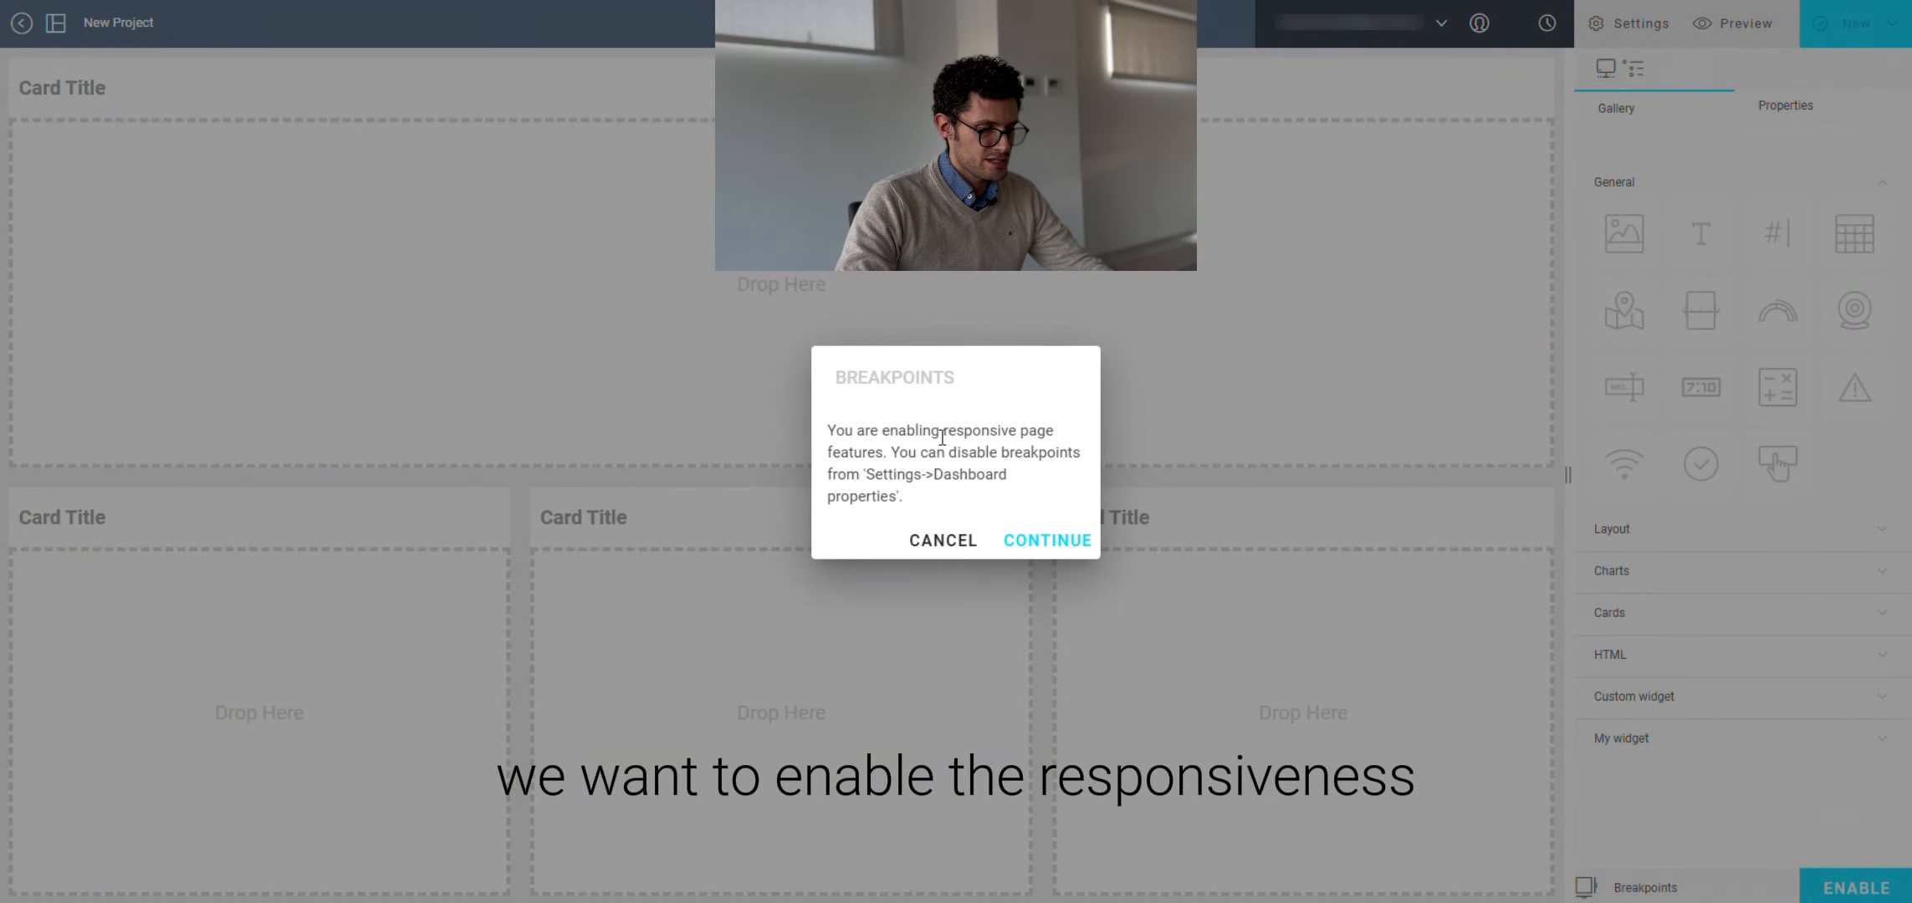
left_click(1047, 541)
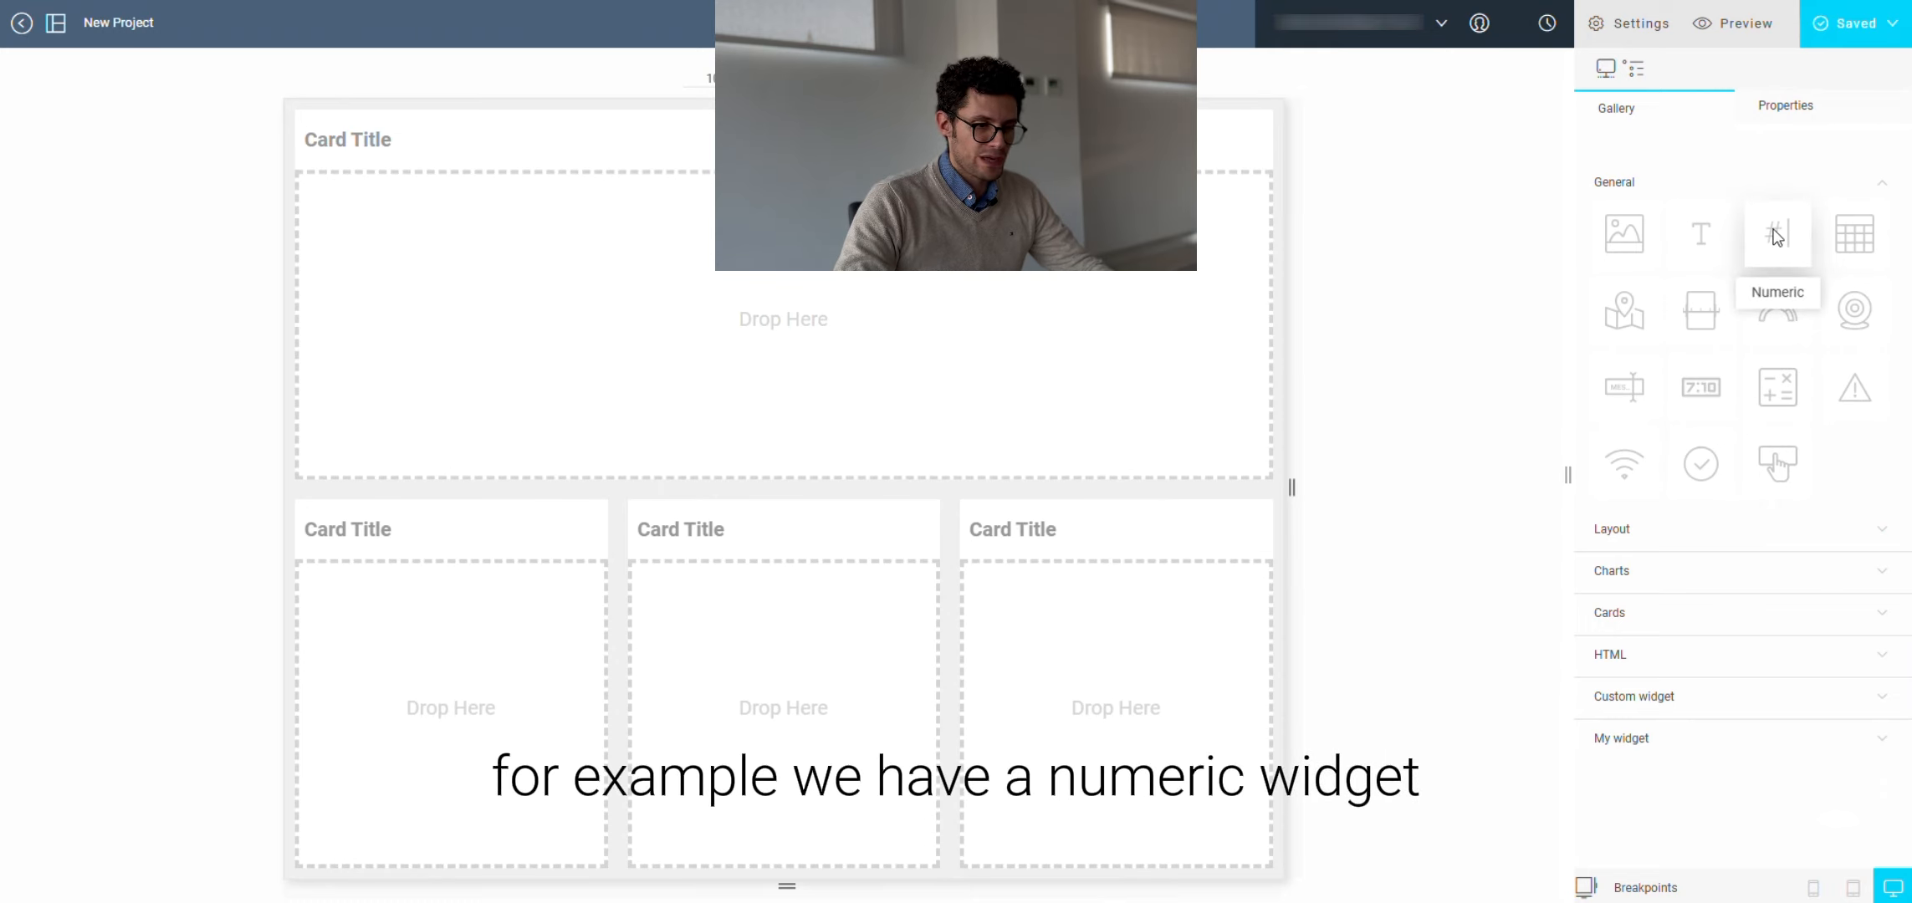
Step: Add a Numeric widget to the large top card and set its value to 45
left_click_drag(1776, 237, 659, 297)
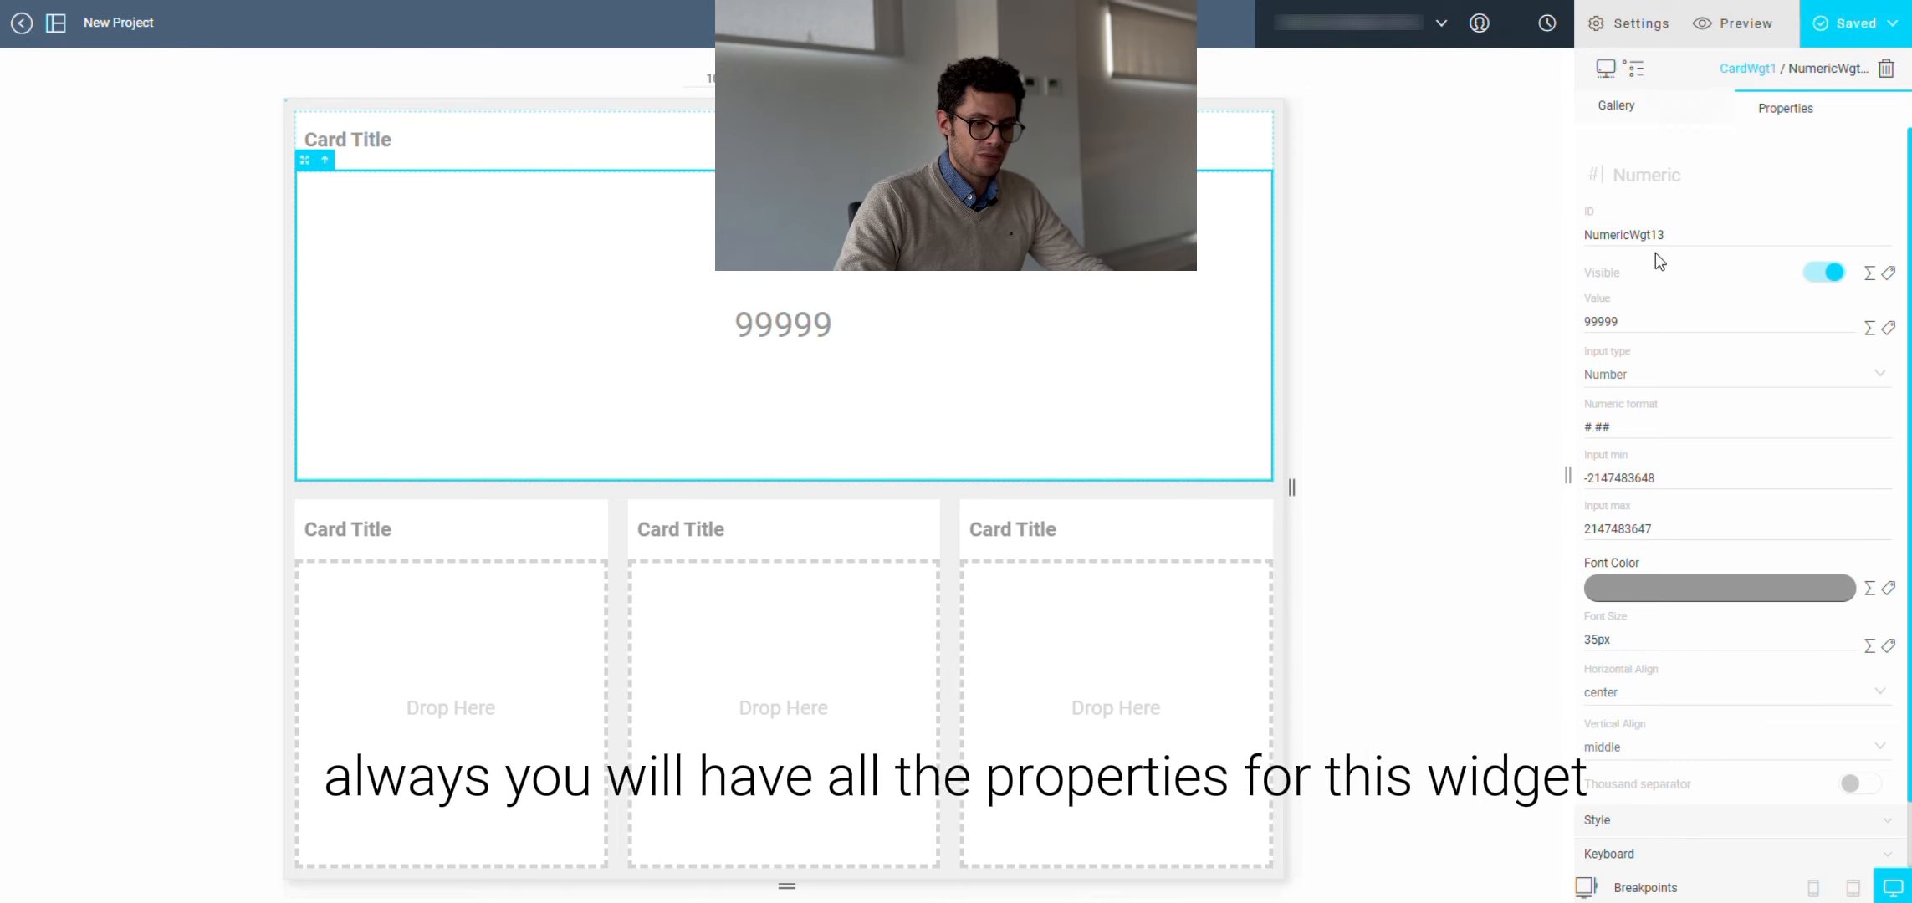
scroll(1678, 400, "down", 1)
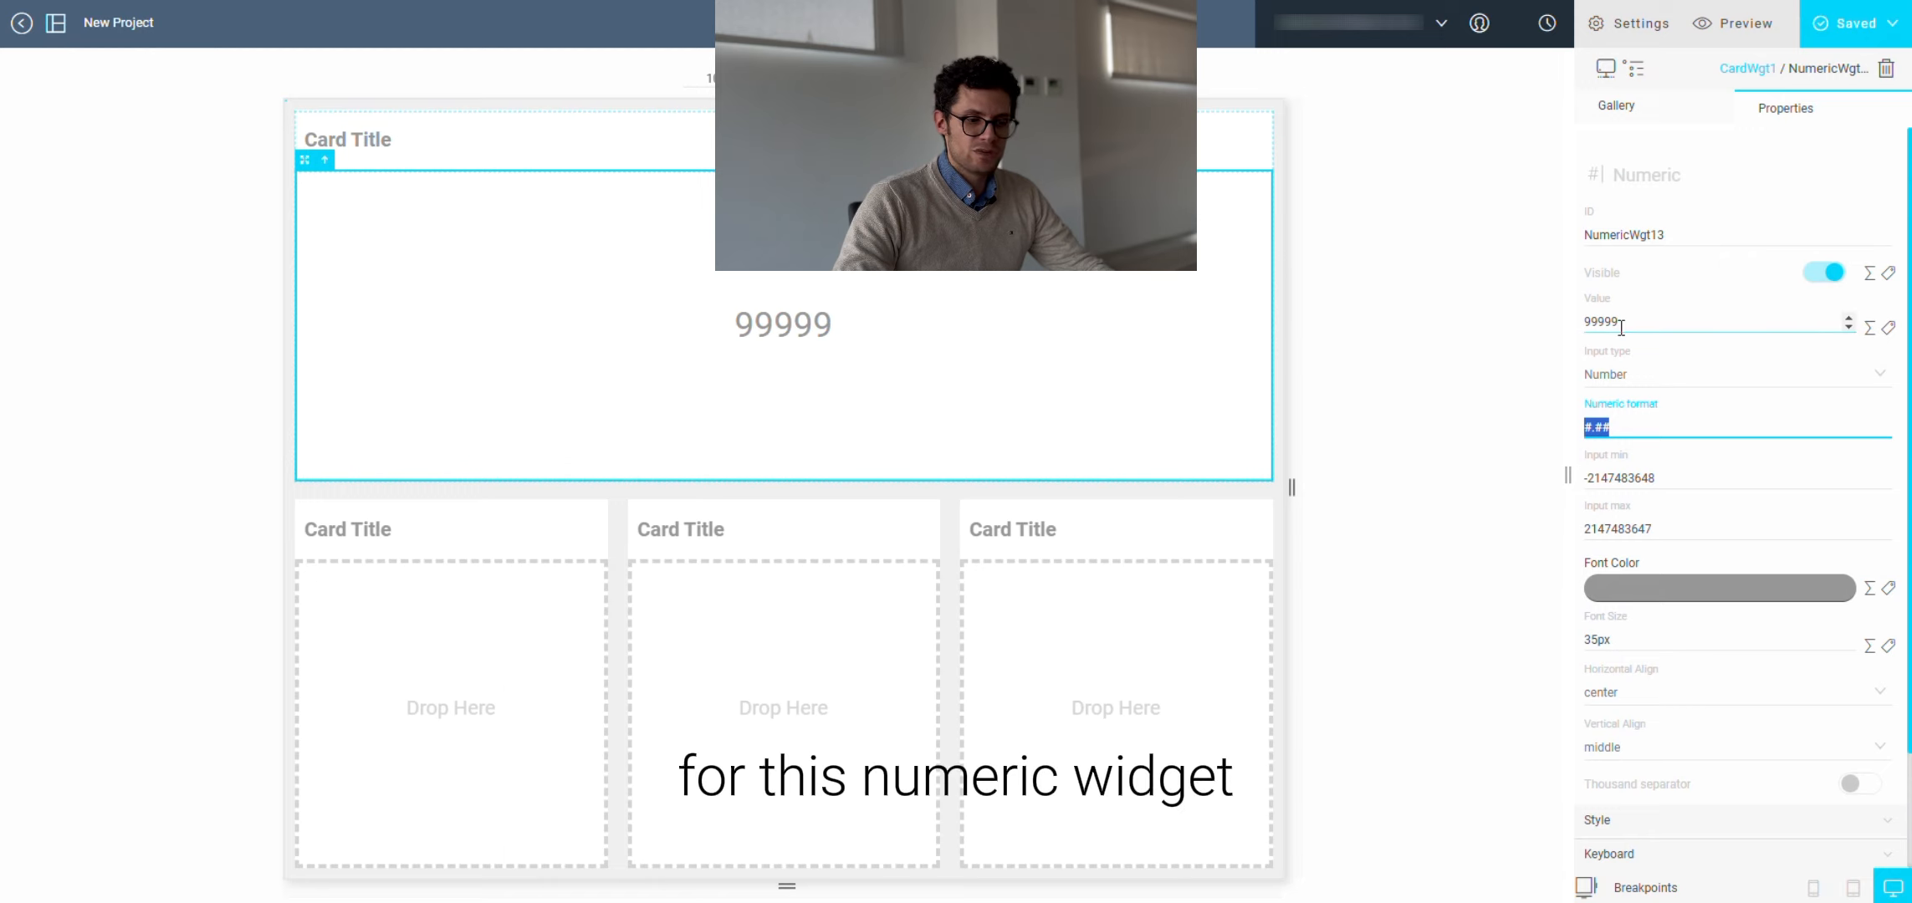
left_click_drag(1621, 327, 1596, 318)
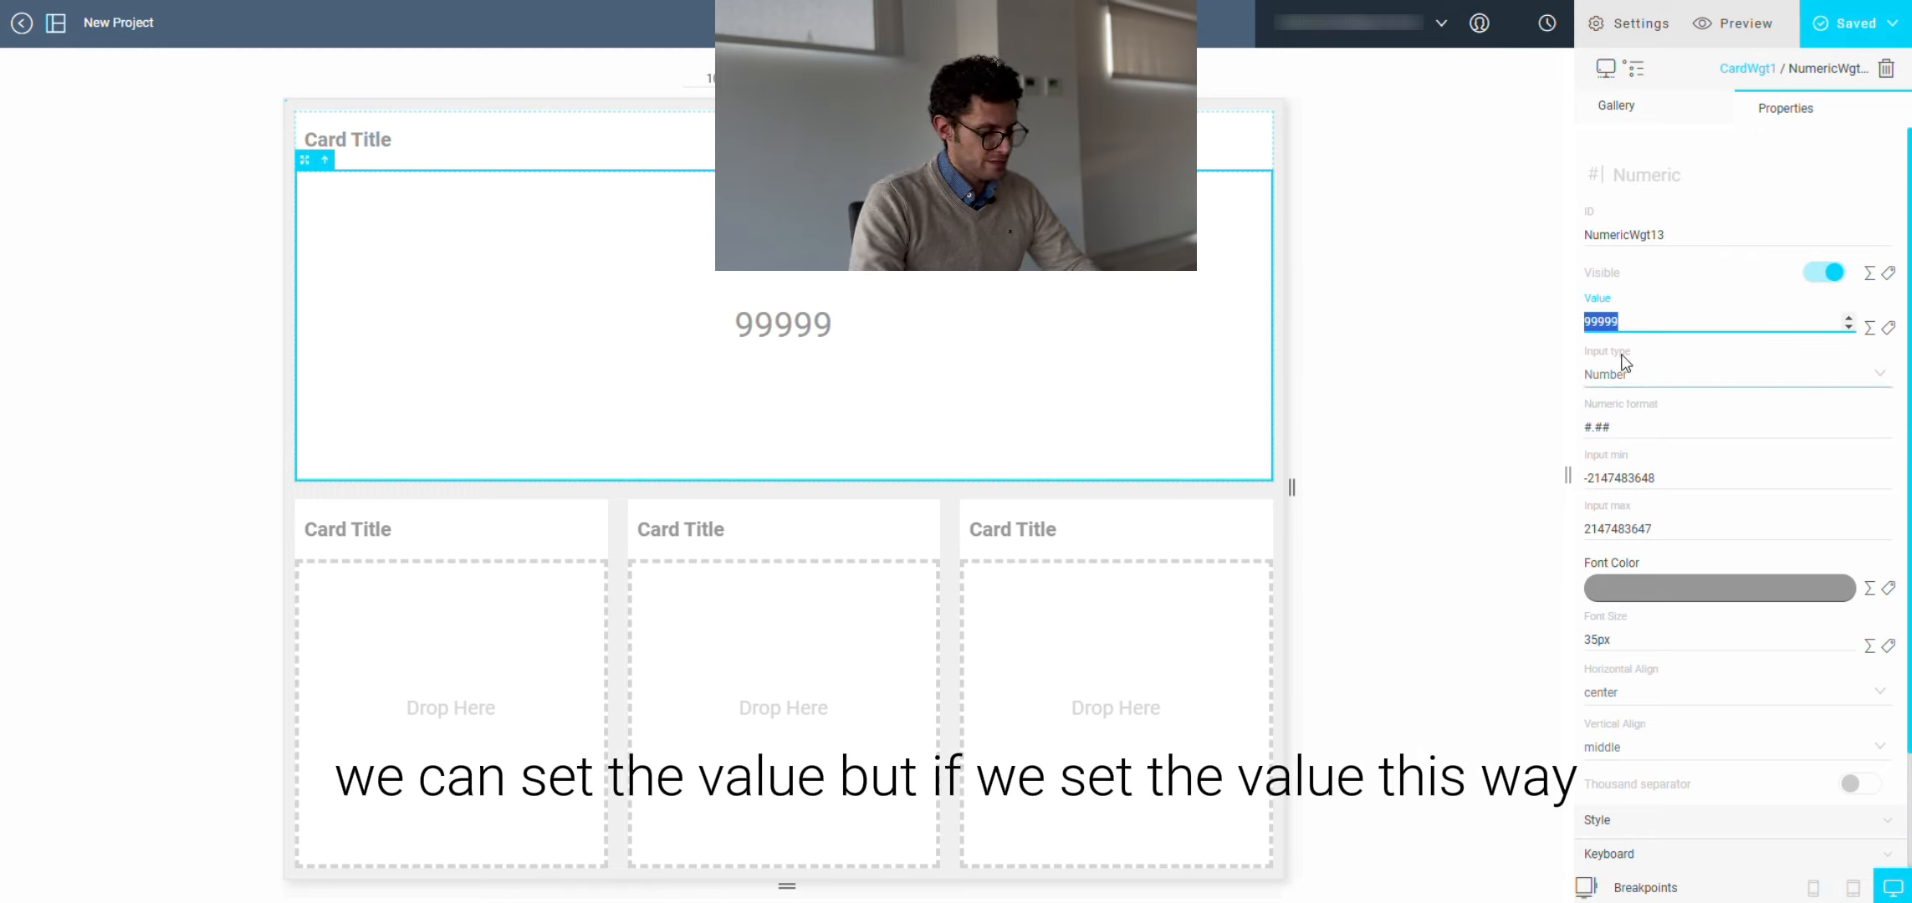
type("45")
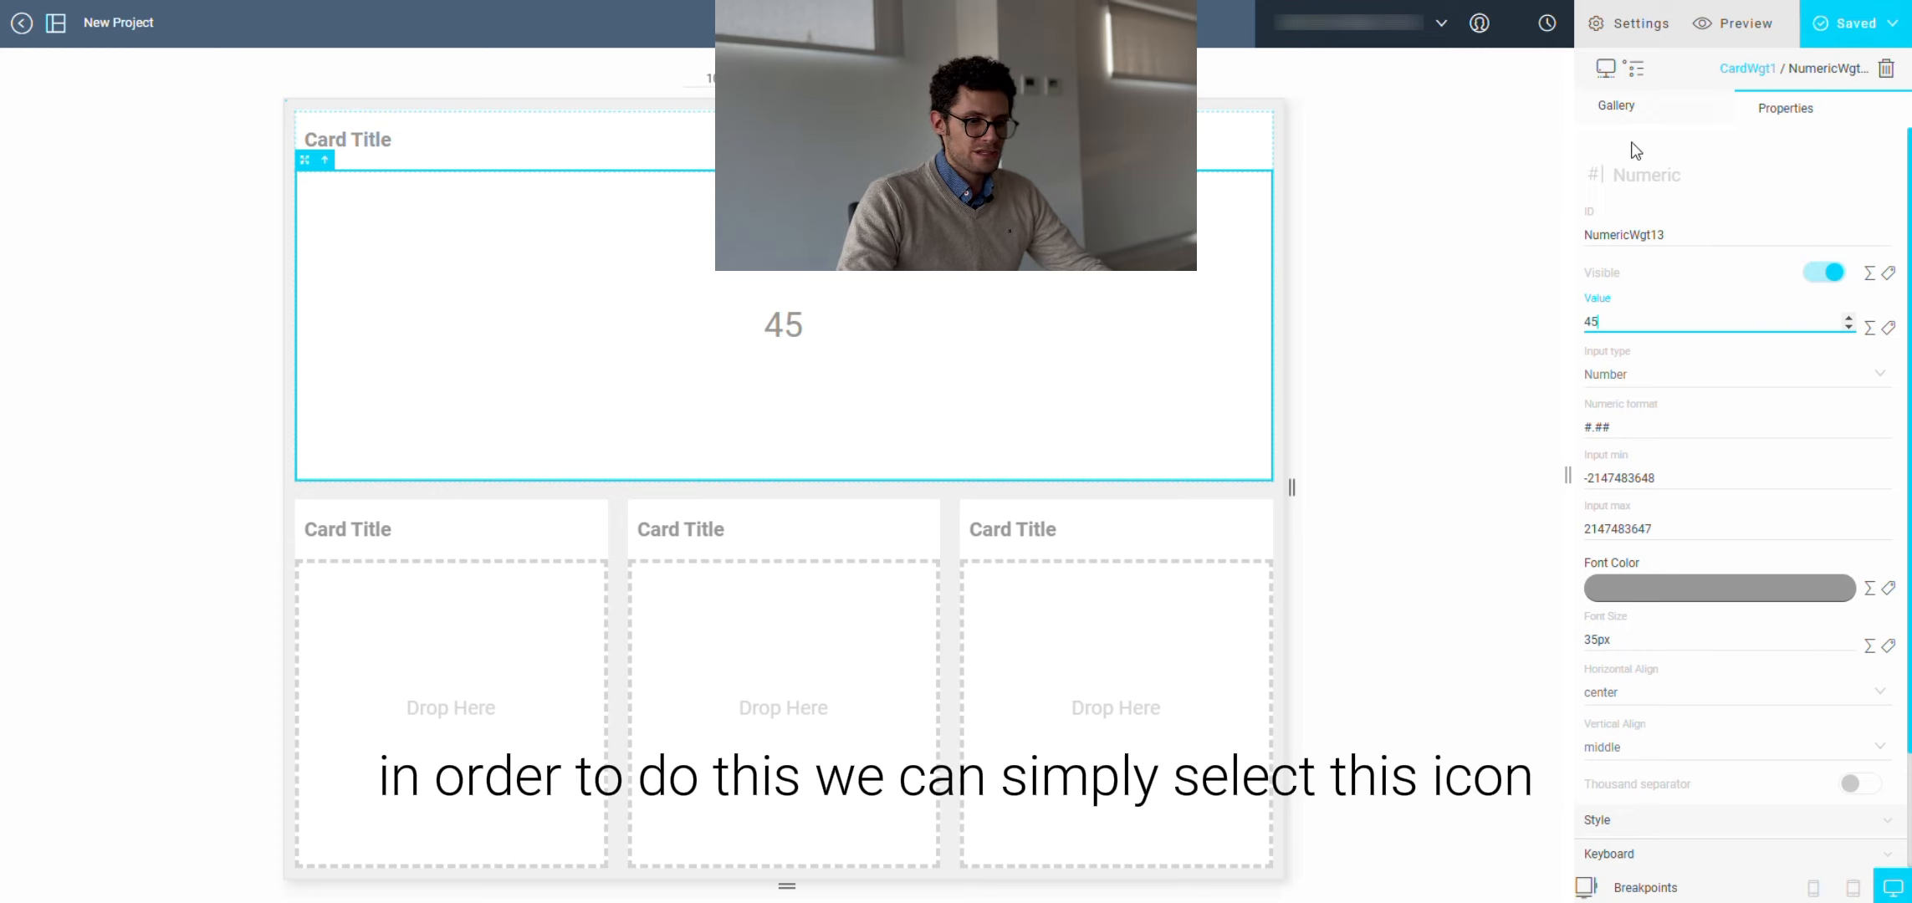
Step: Add a device slot named slot-1 using the real device Test-device-video
left_click(1606, 73)
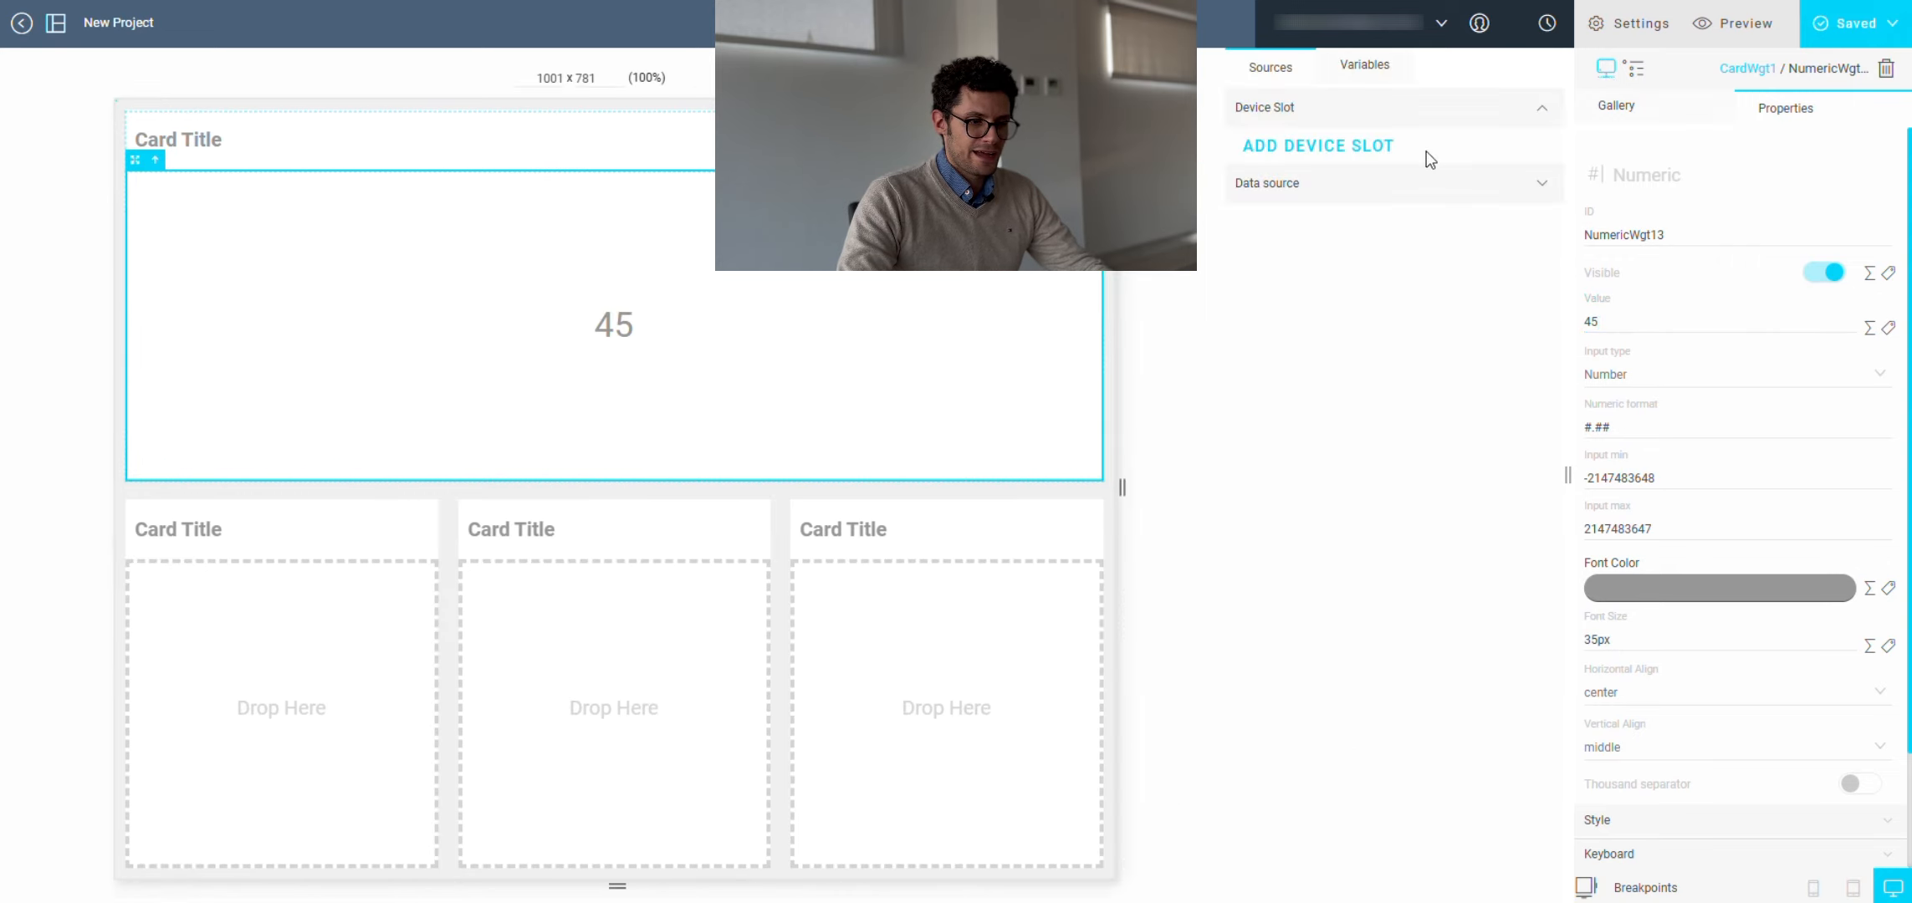
left_click(1375, 155)
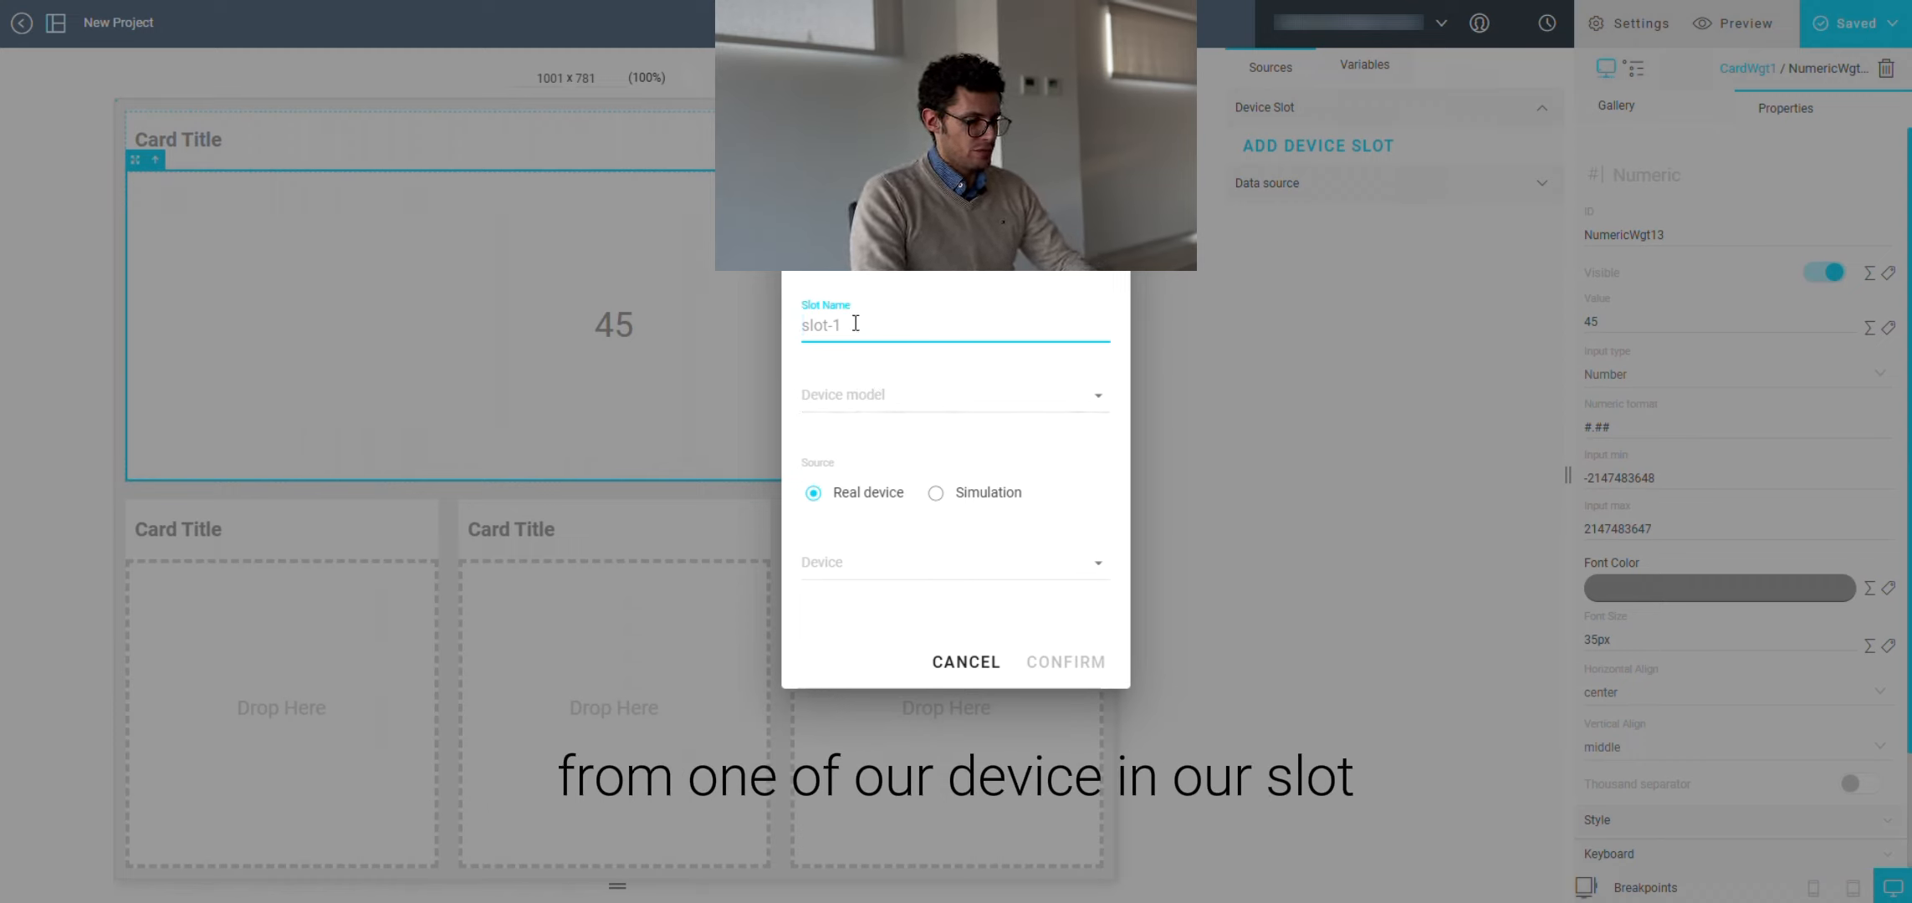
type("slot-1")
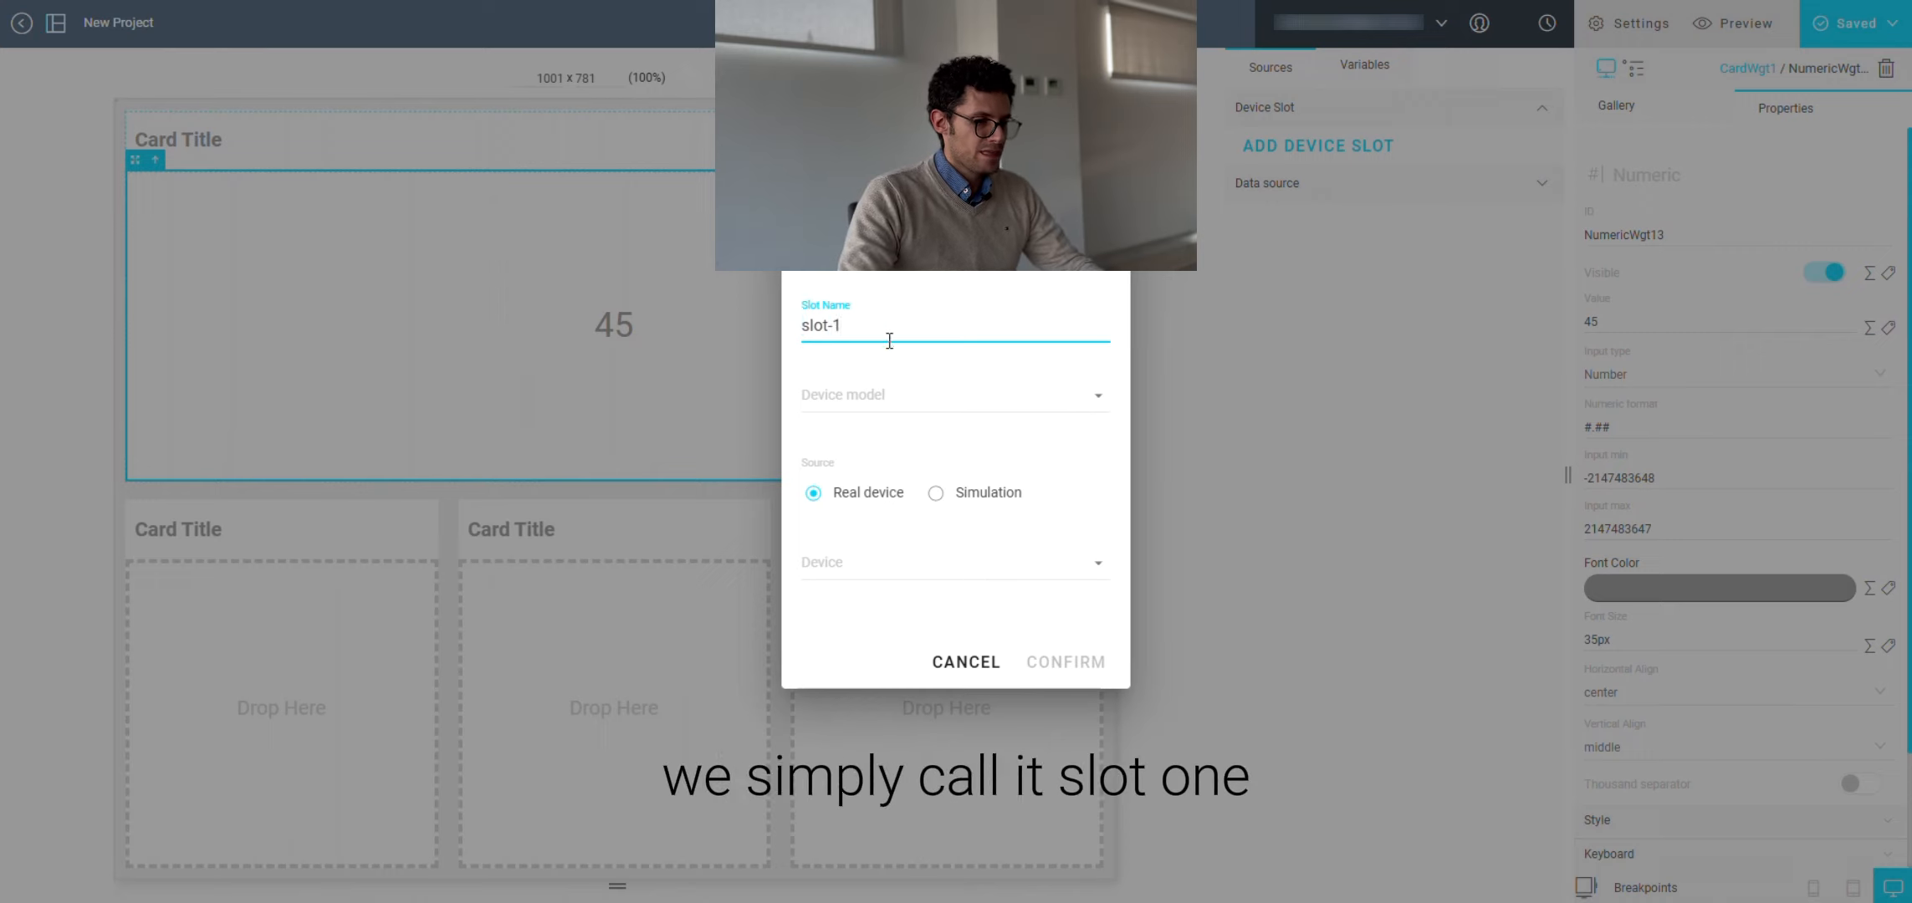
left_click(925, 390)
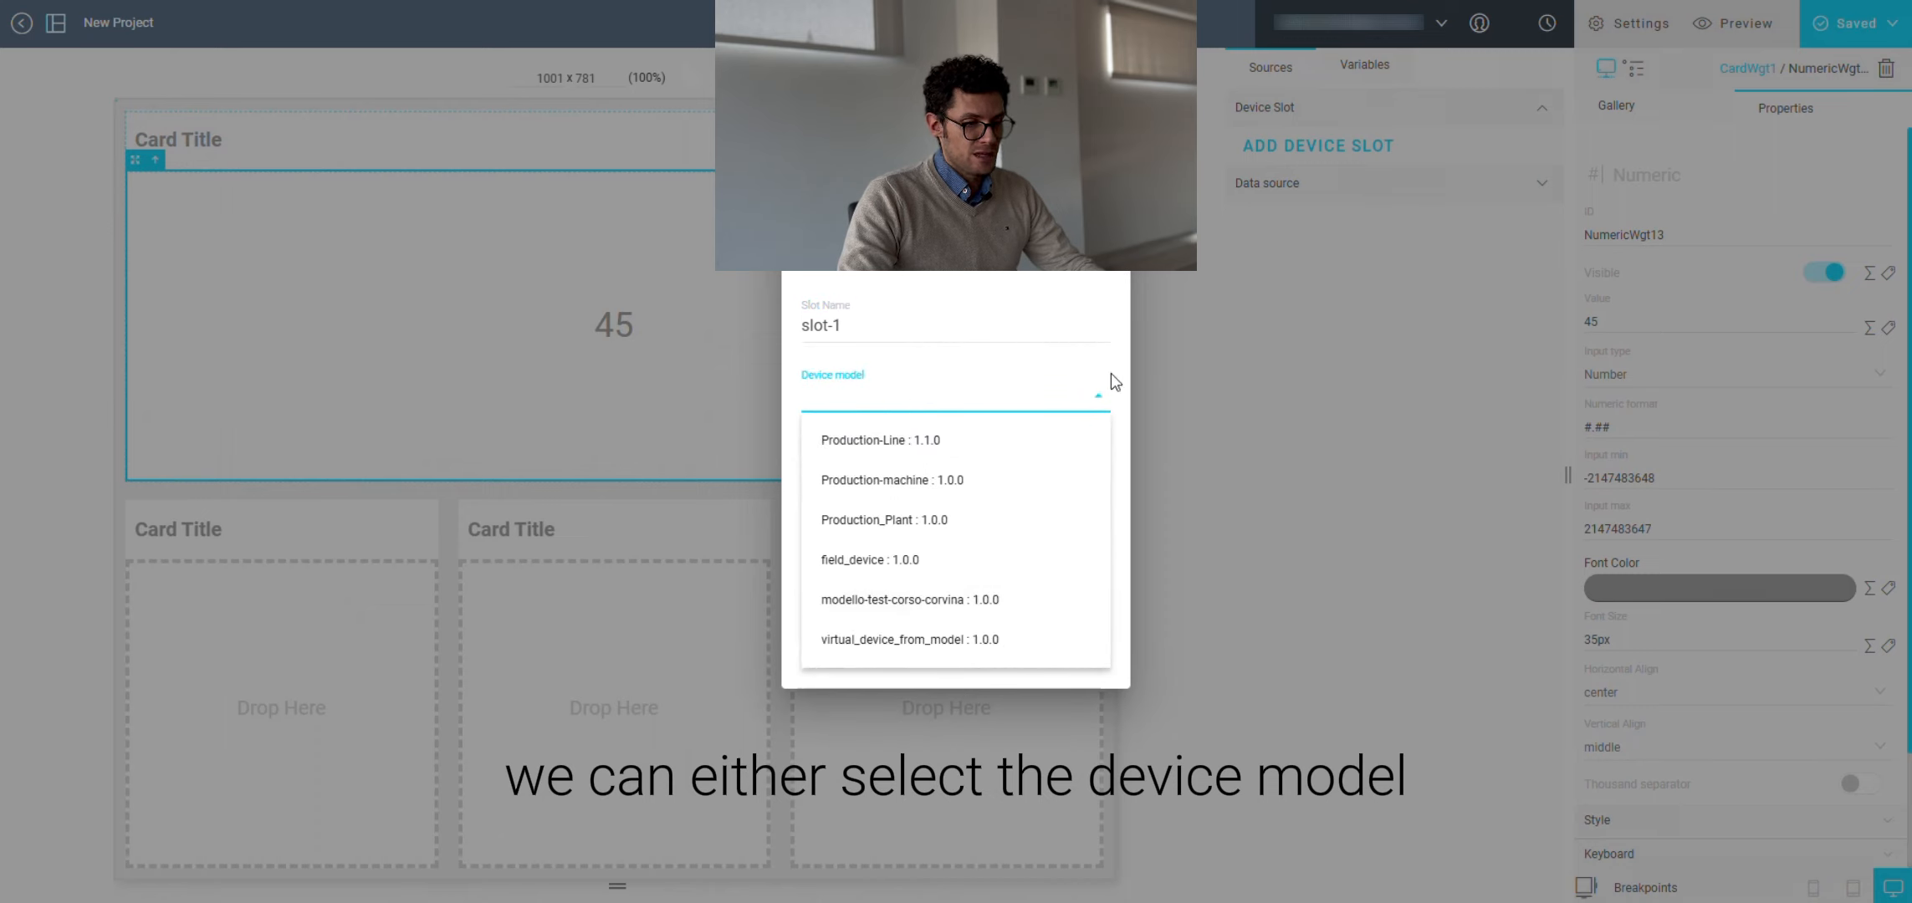
left_click(1095, 288)
left_click(893, 573)
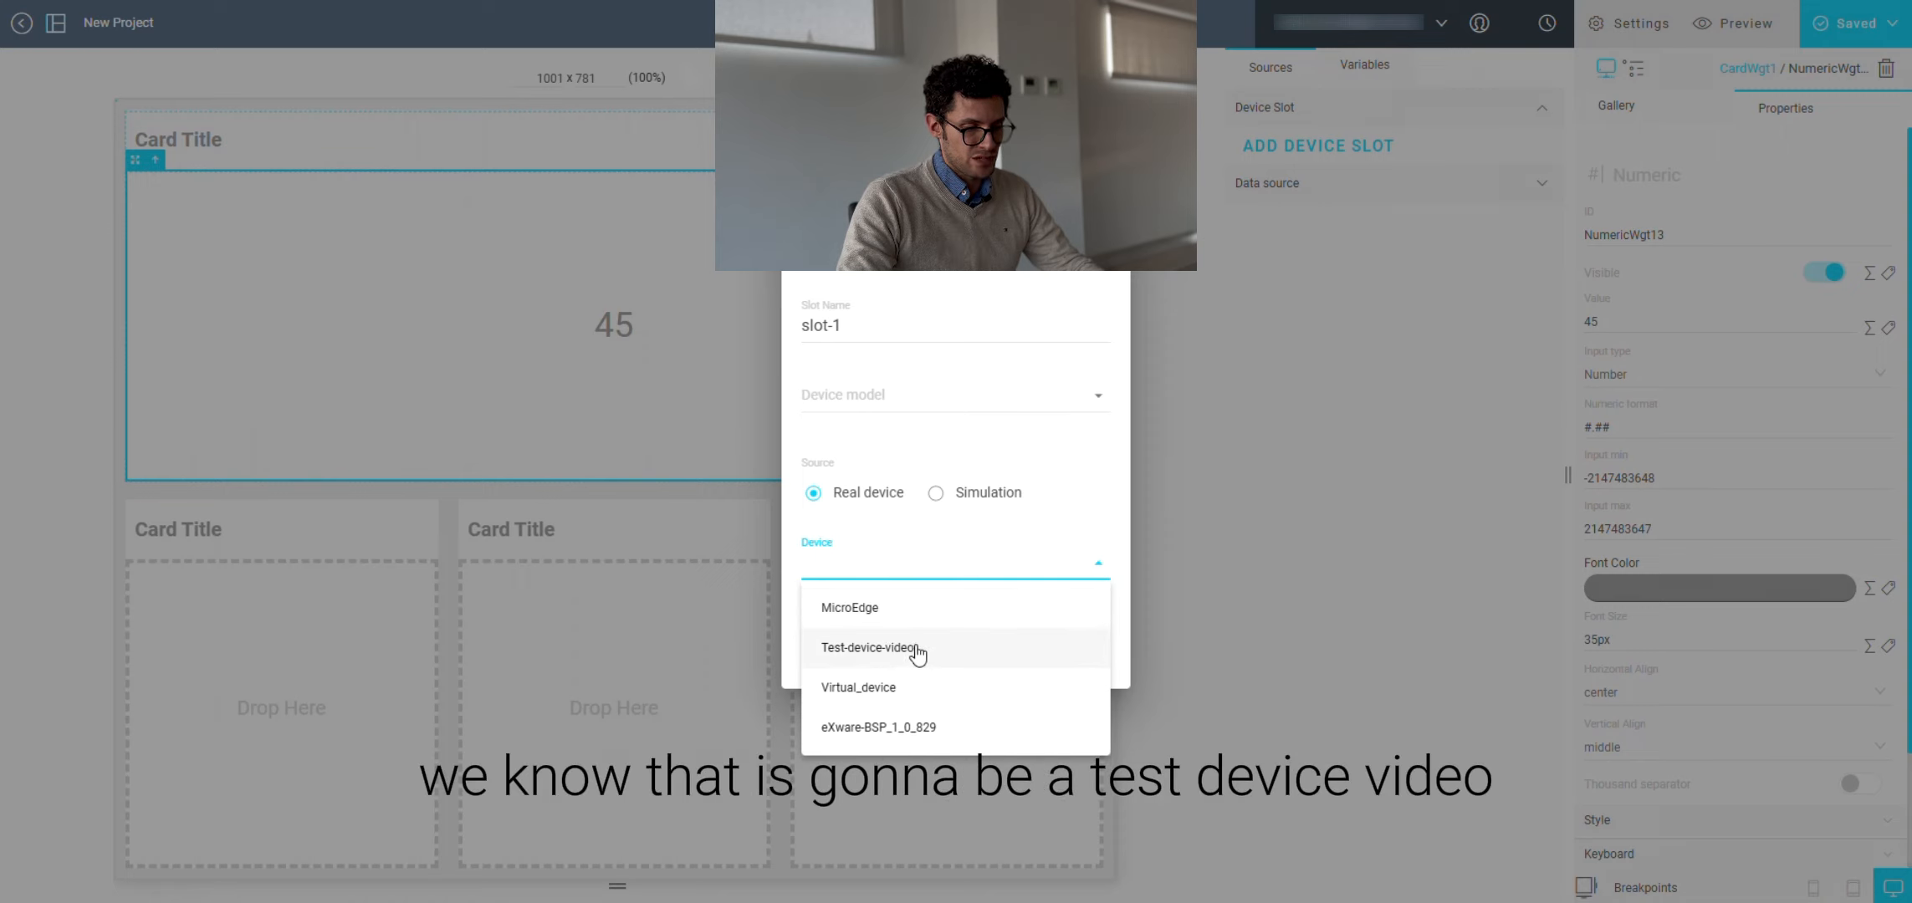
left_click(917, 648)
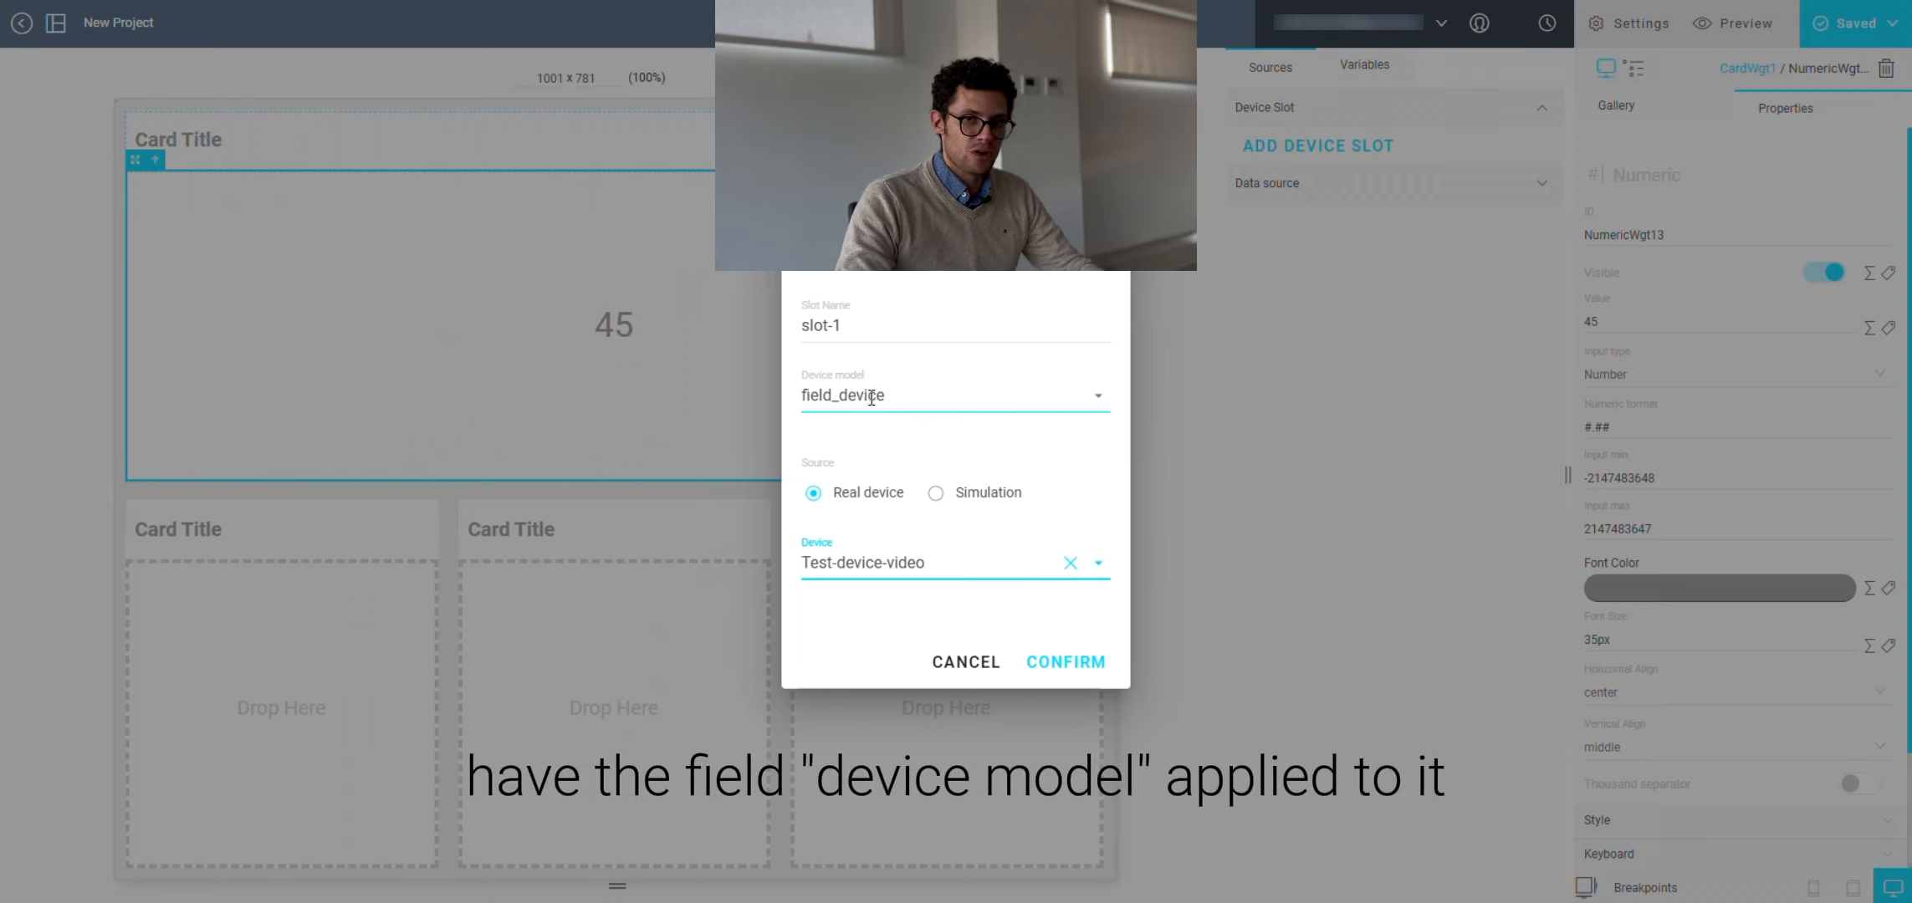
key("Return")
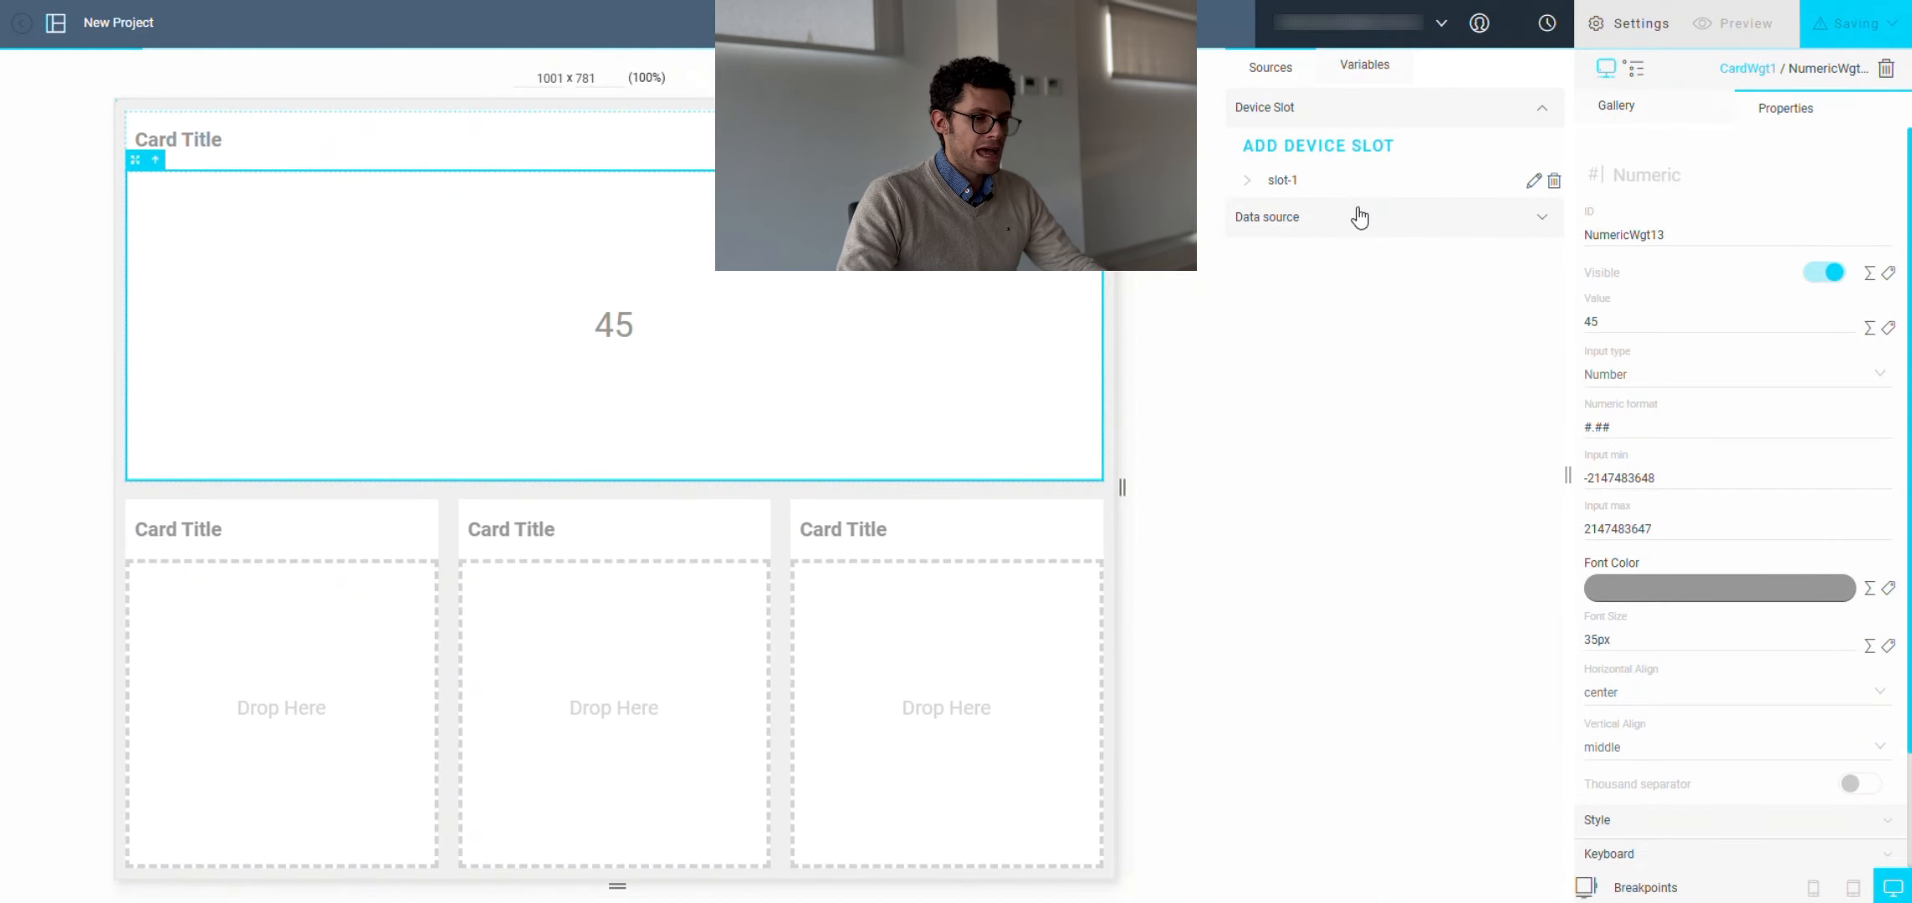
Step: Expand slot-1 and browse its tags and device metadata fields
left_click(1246, 184)
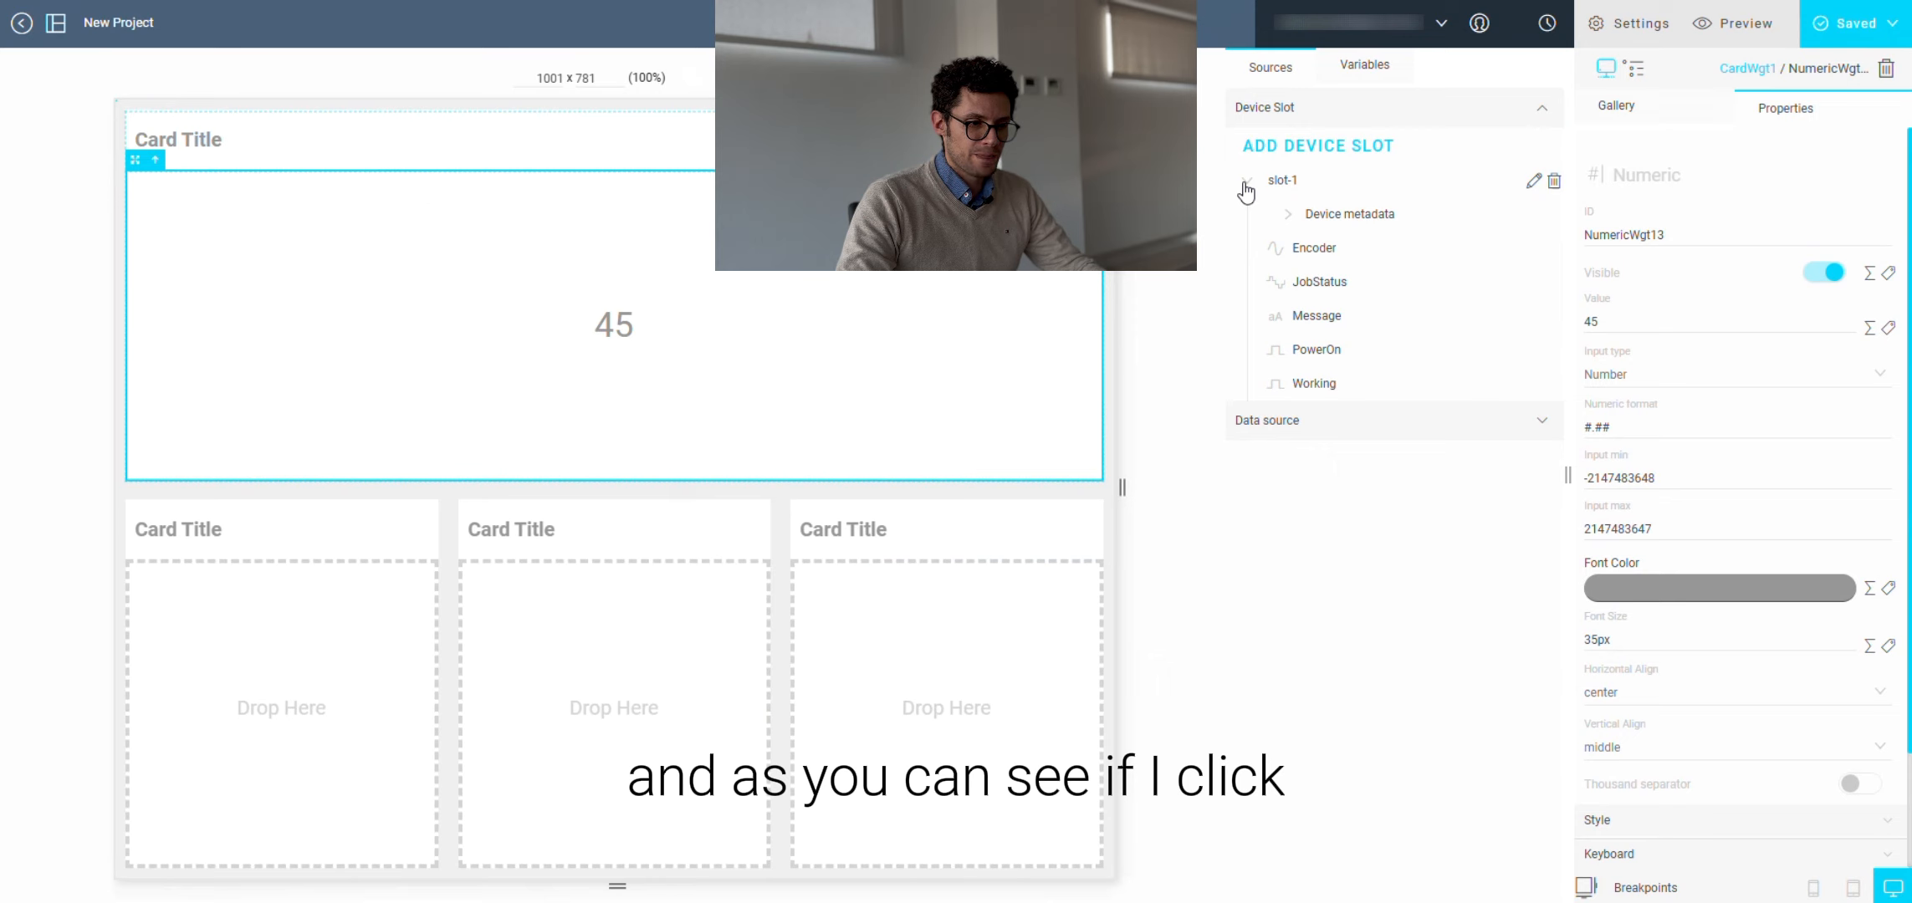
left_click(1288, 215)
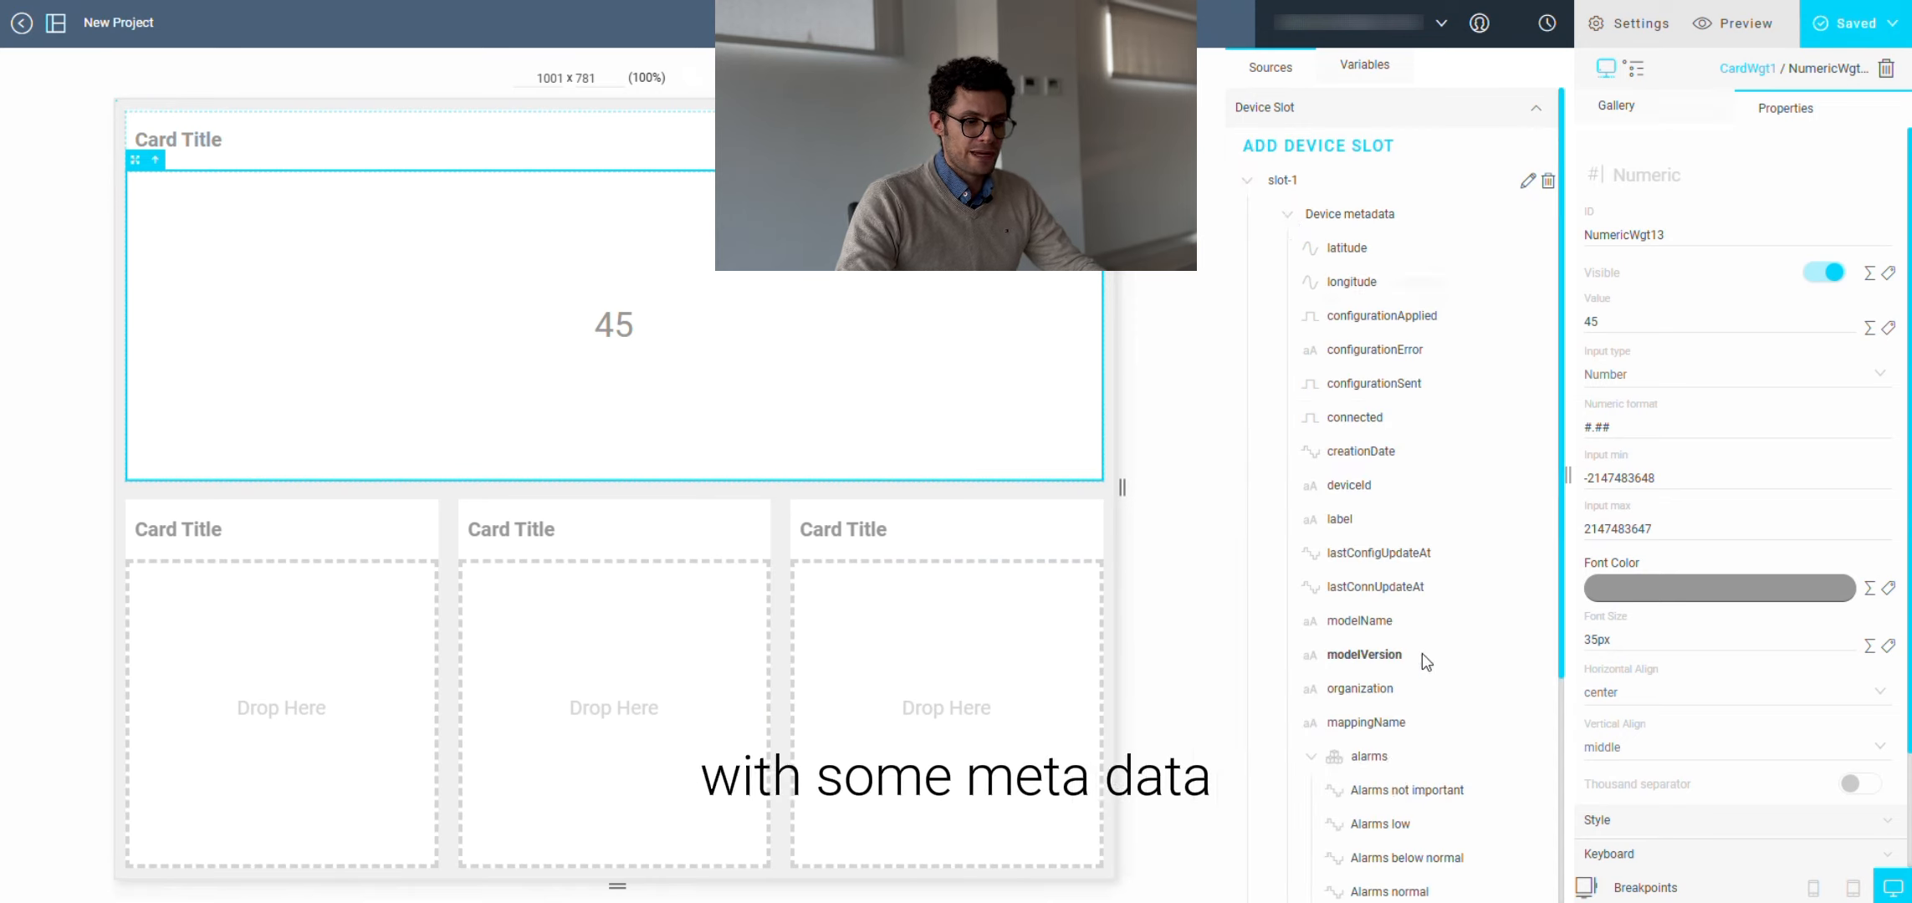
scroll(1364, 705, "down", 3)
scroll(1365, 705, "up", 3)
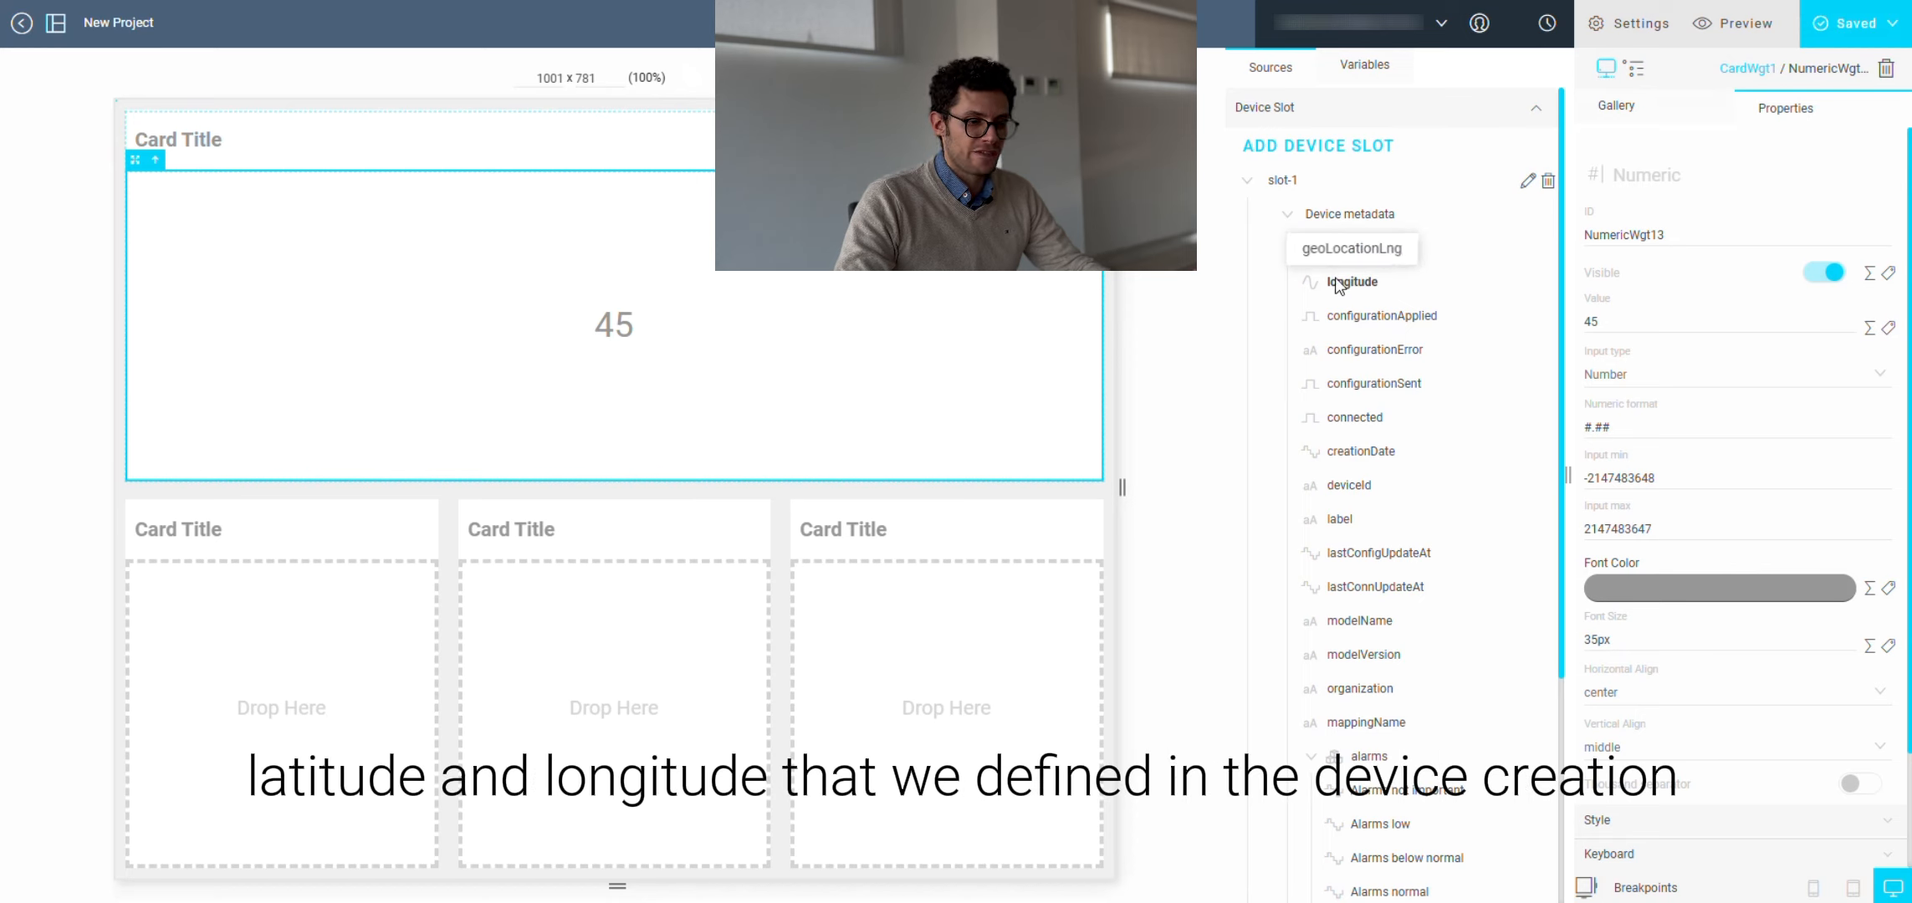
left_click(1287, 218)
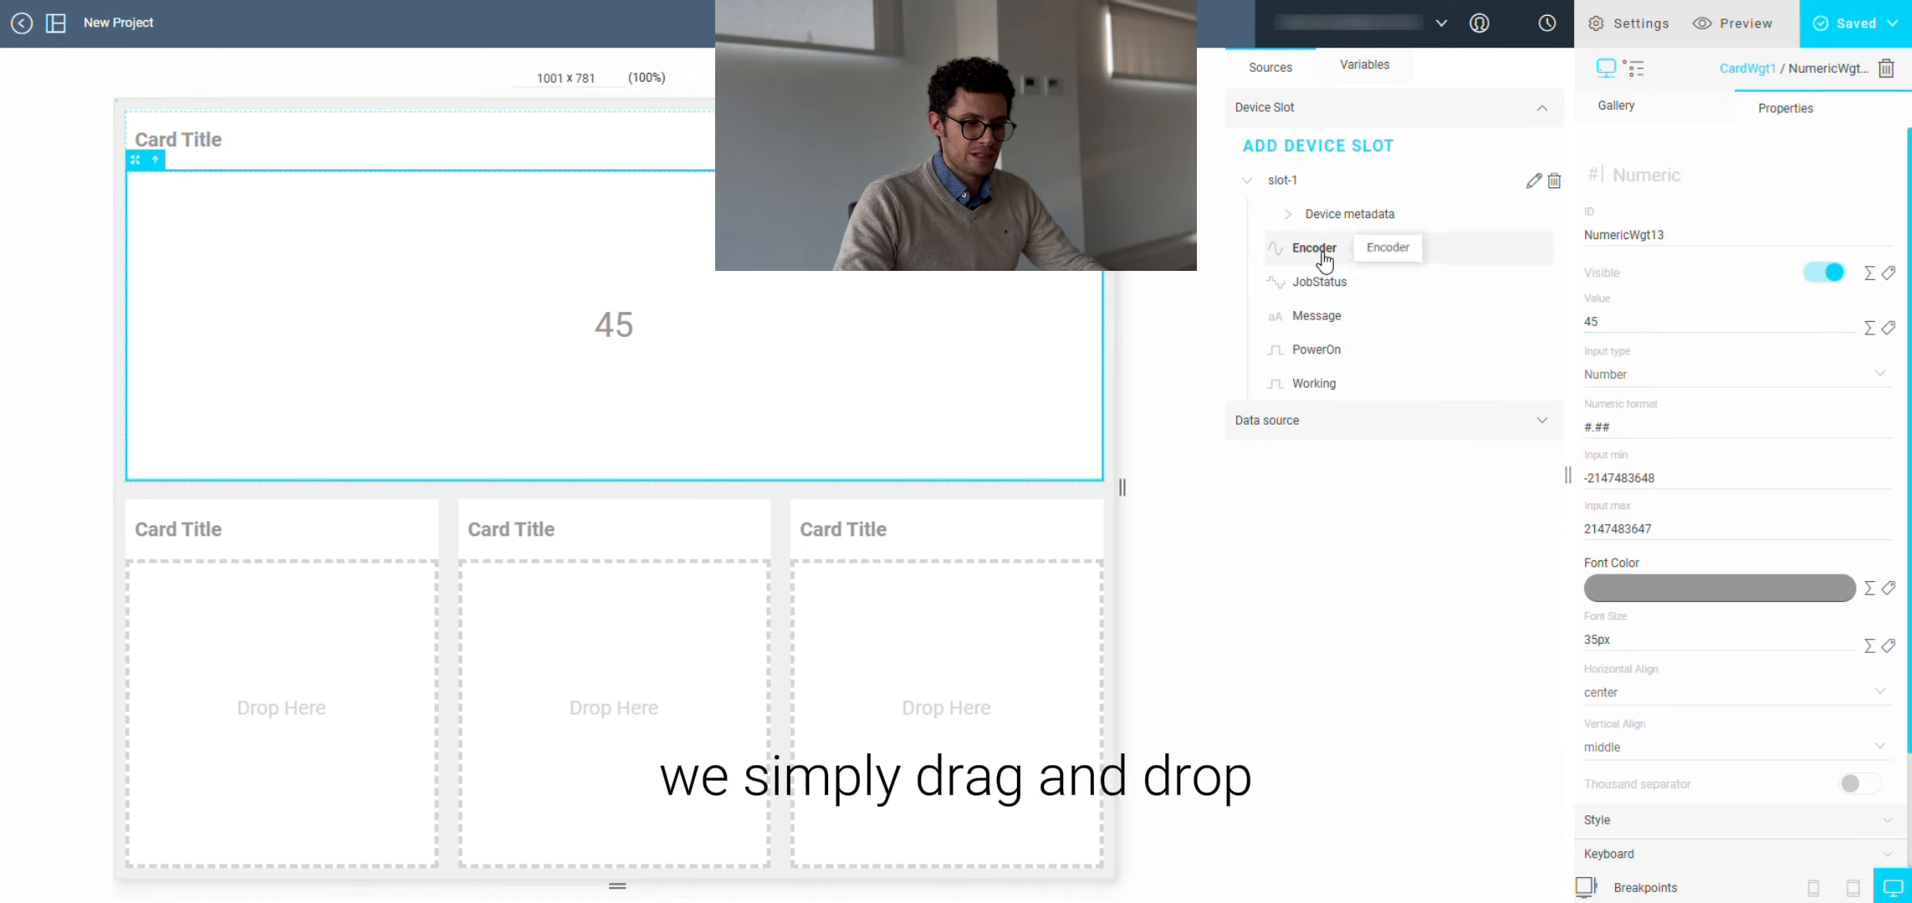
Step: Bind the numeric widget's value to slot-1's Encoder tag and set its numeric format to #.#
left_click_drag(1320, 258, 1617, 332)
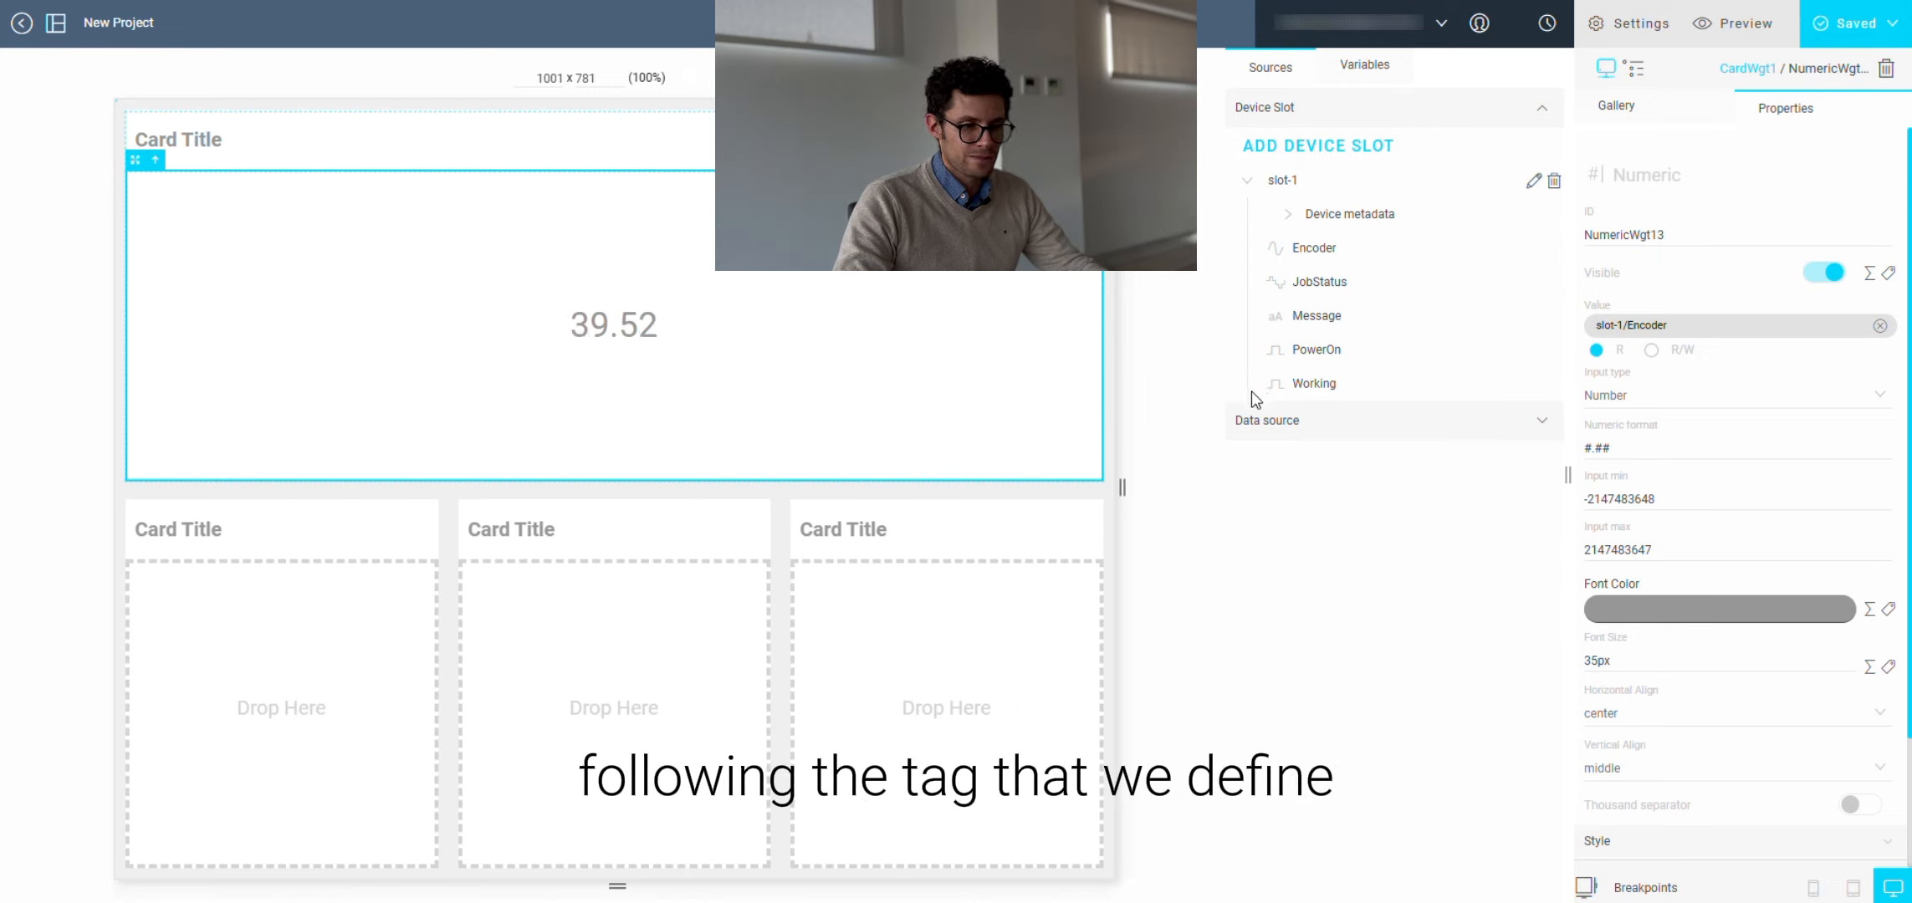
left_click(1648, 450)
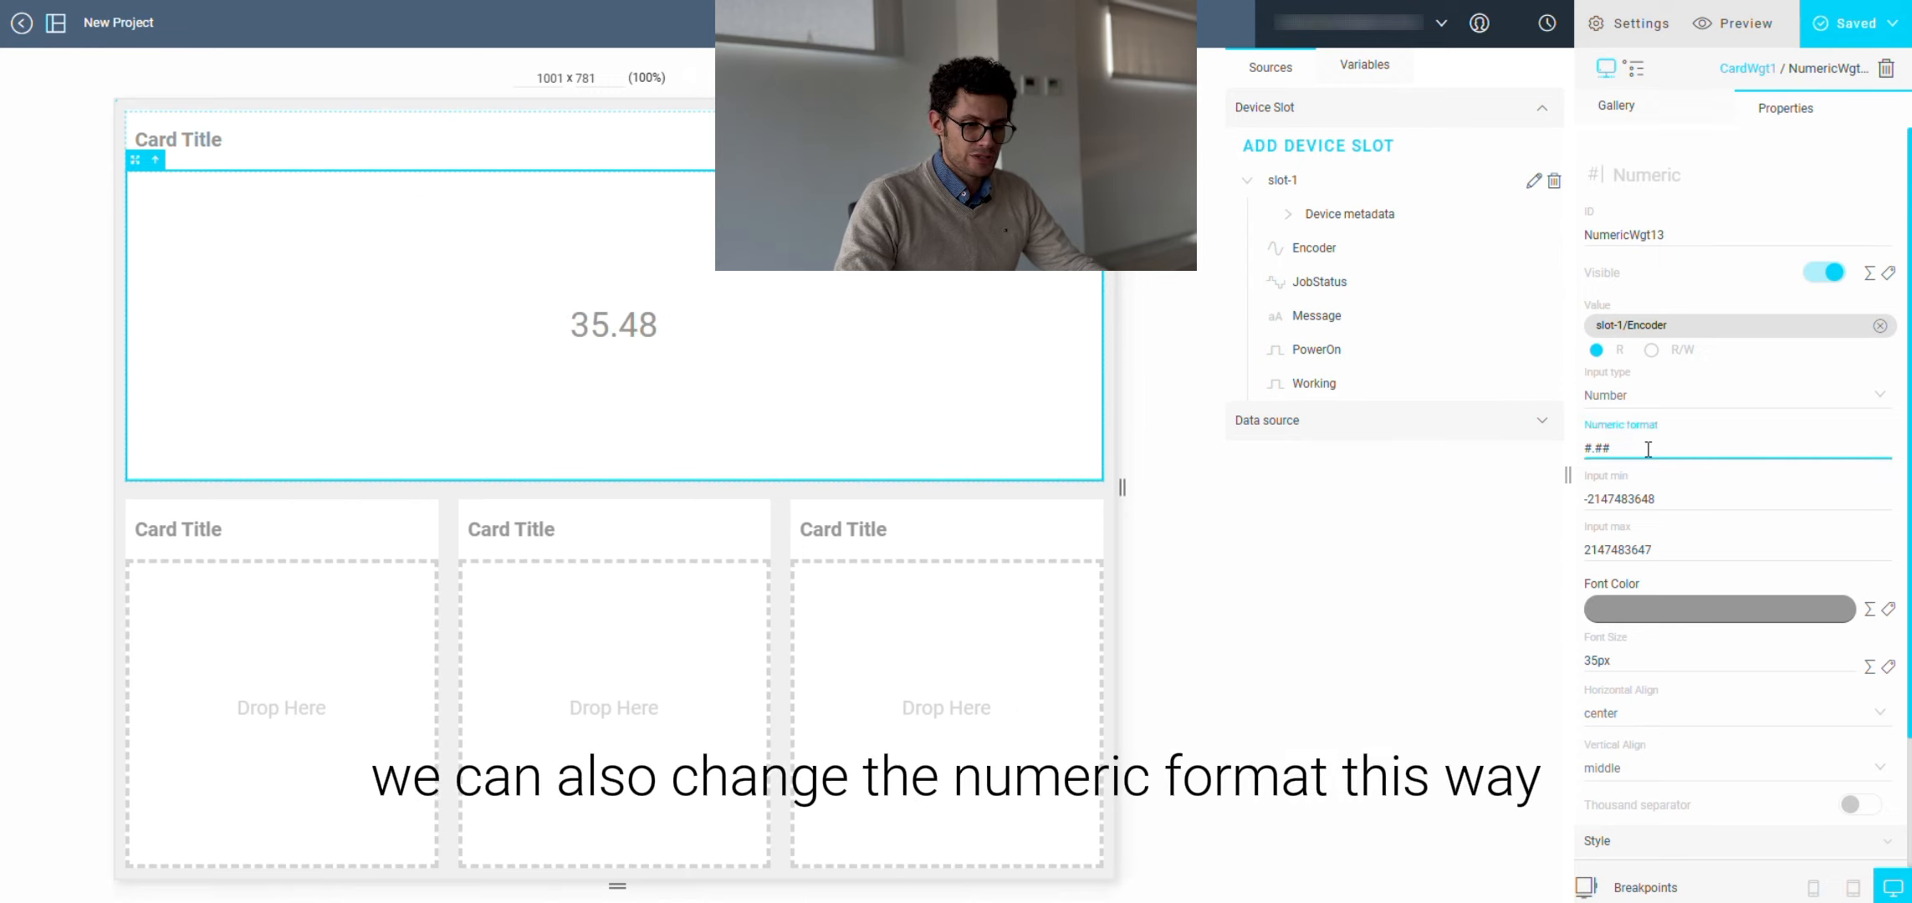
key("BackSpace")
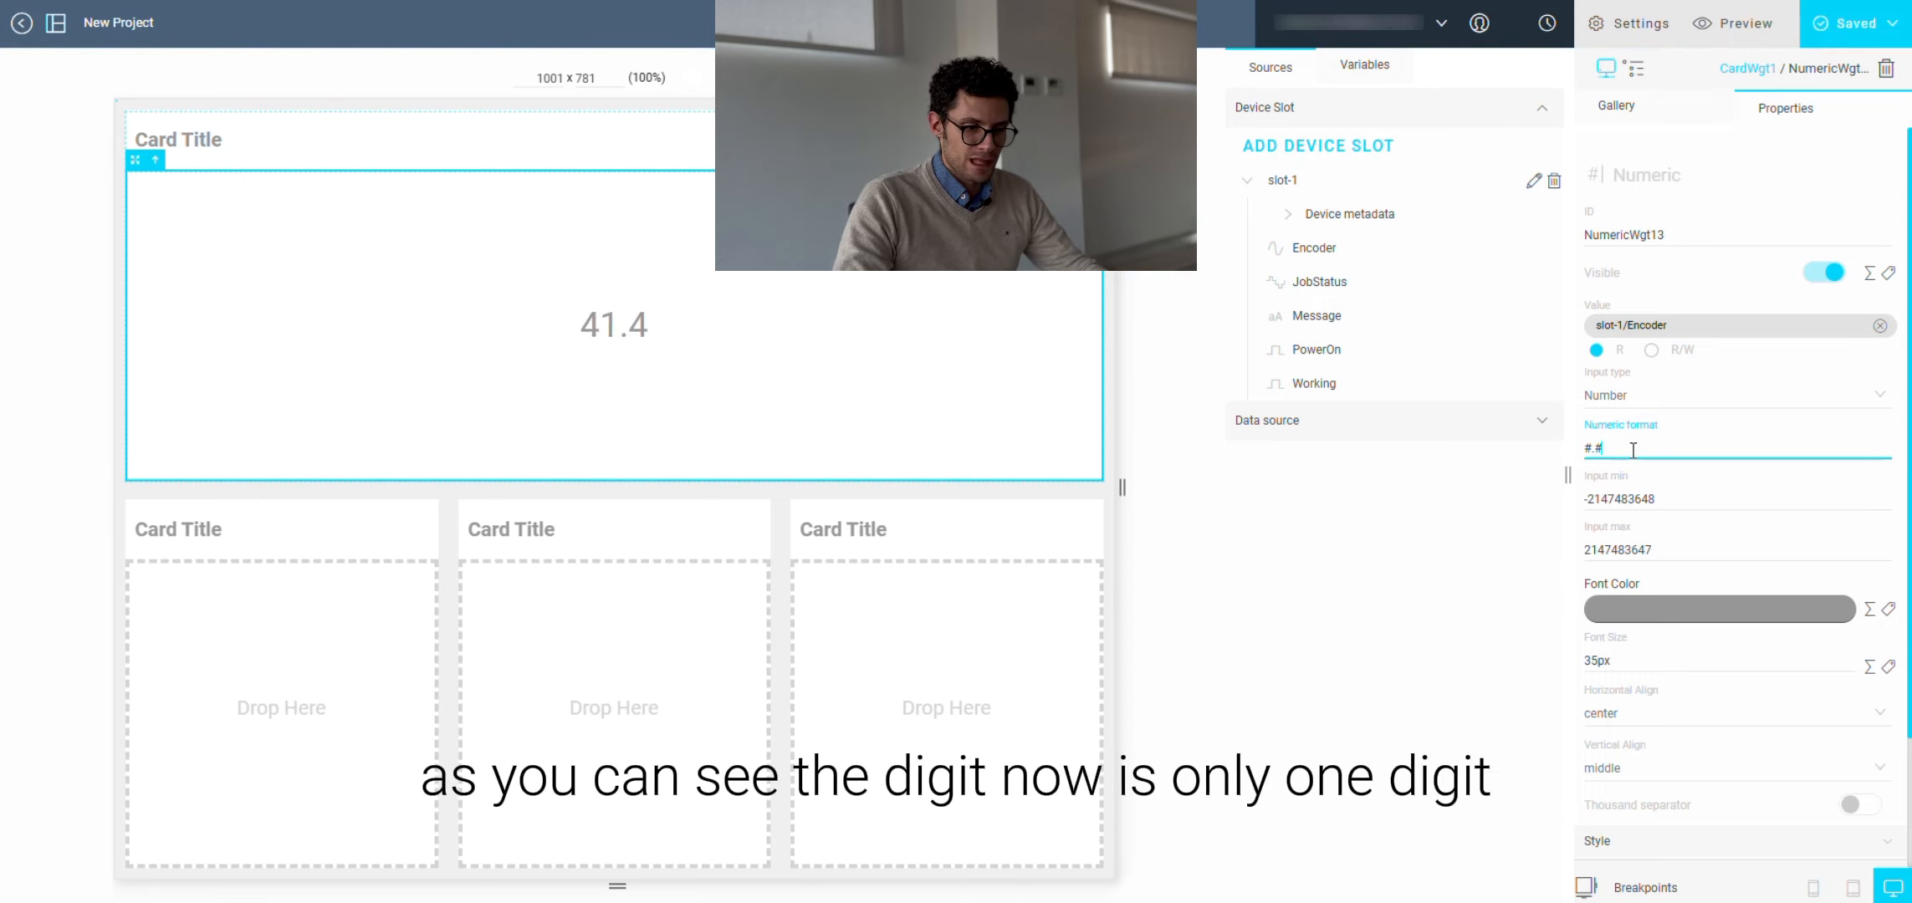
Step: Replace the value's tag binding with an attached formula multiplying slot-1's Encoder by 100
left_click(1664, 327)
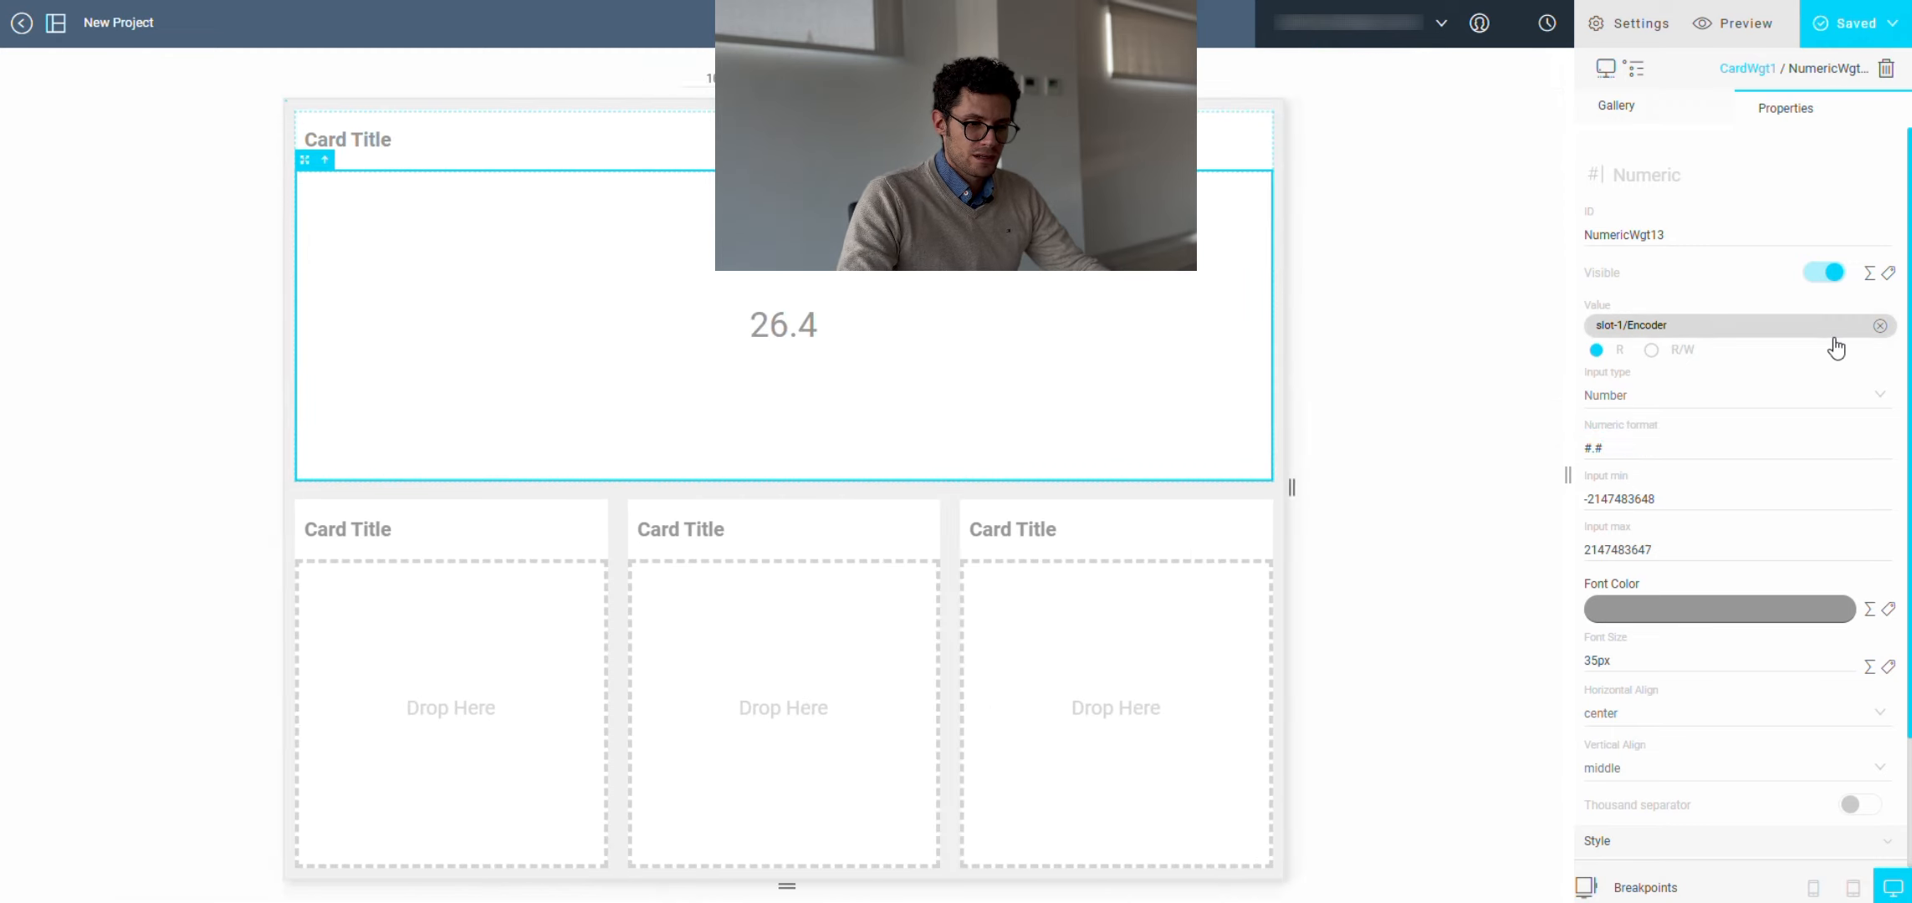
left_click(1881, 326)
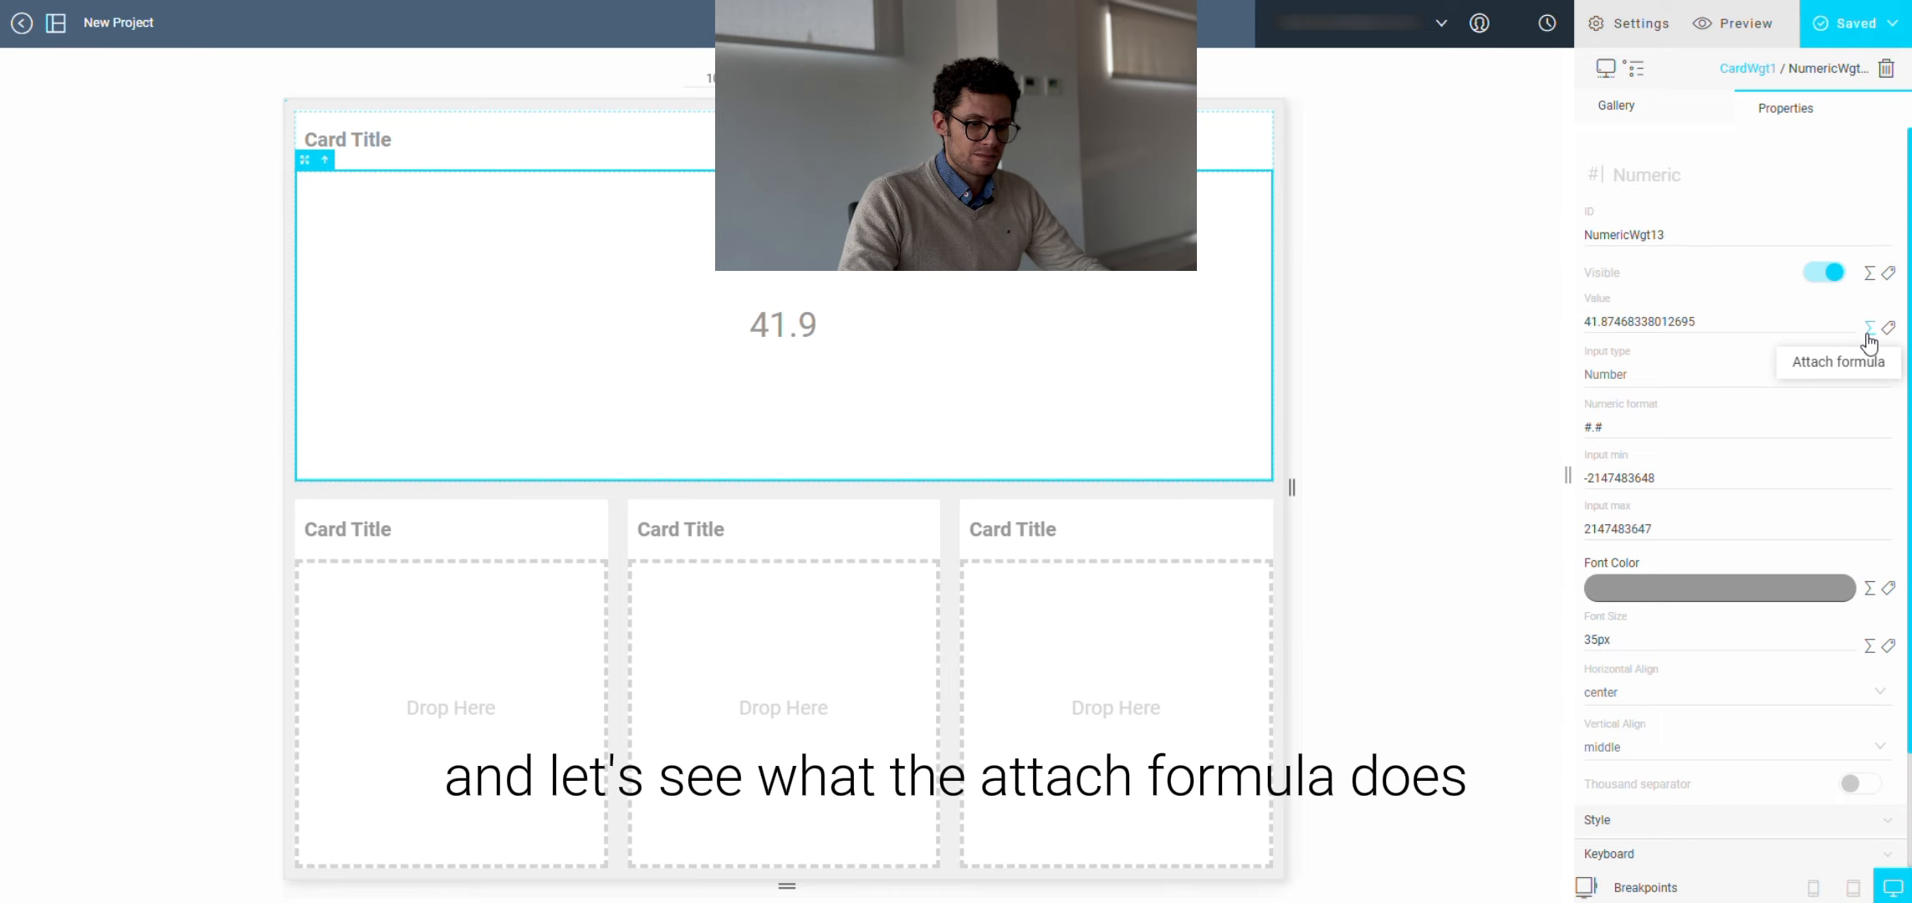
left_click(1868, 328)
left_click(1741, 341)
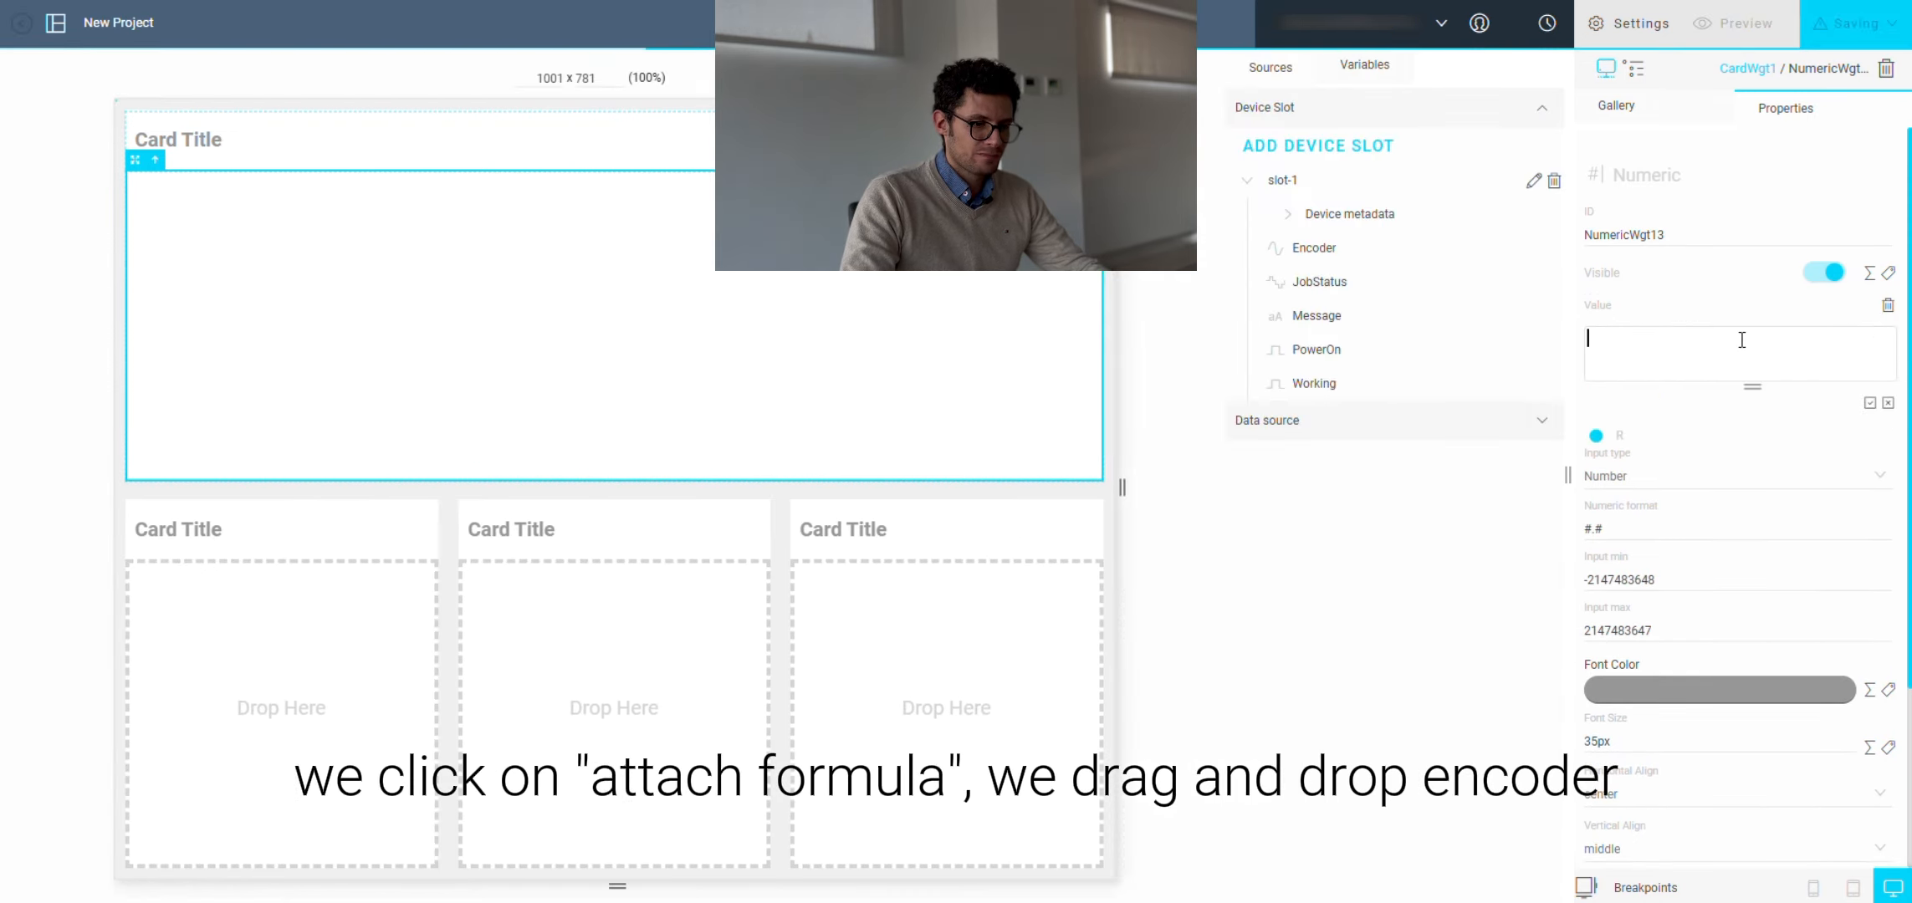
left_click_drag(1336, 257, 1718, 341)
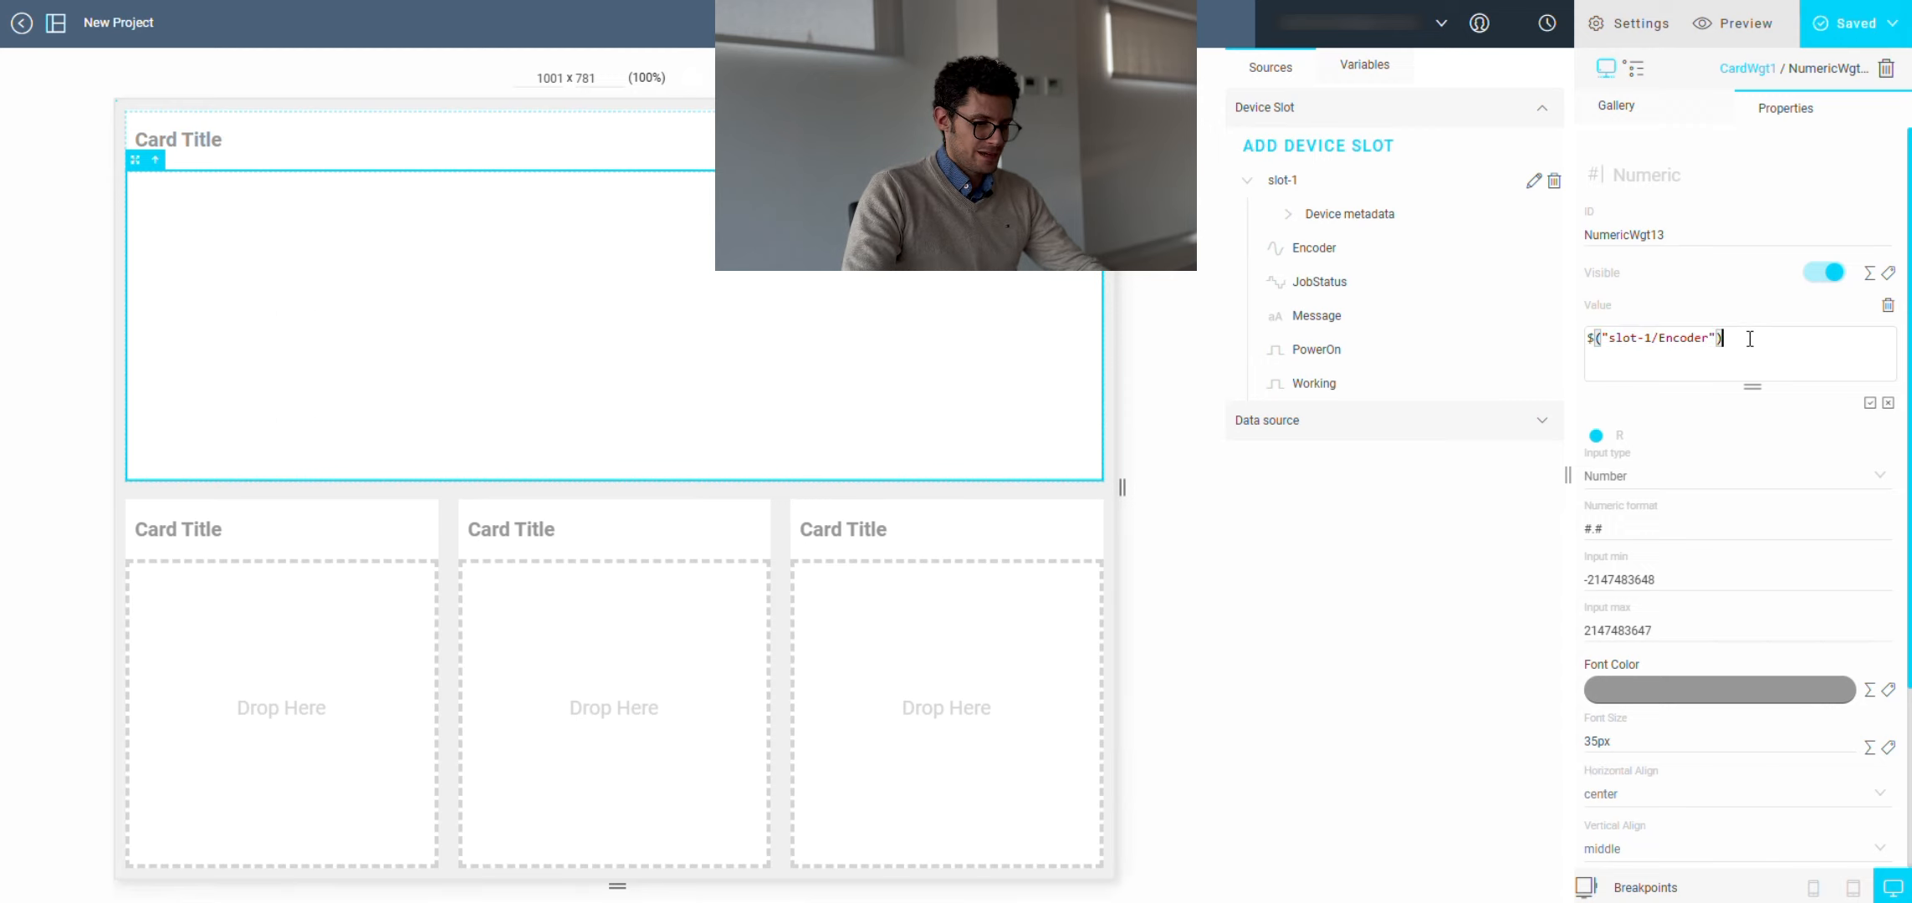
type("*100")
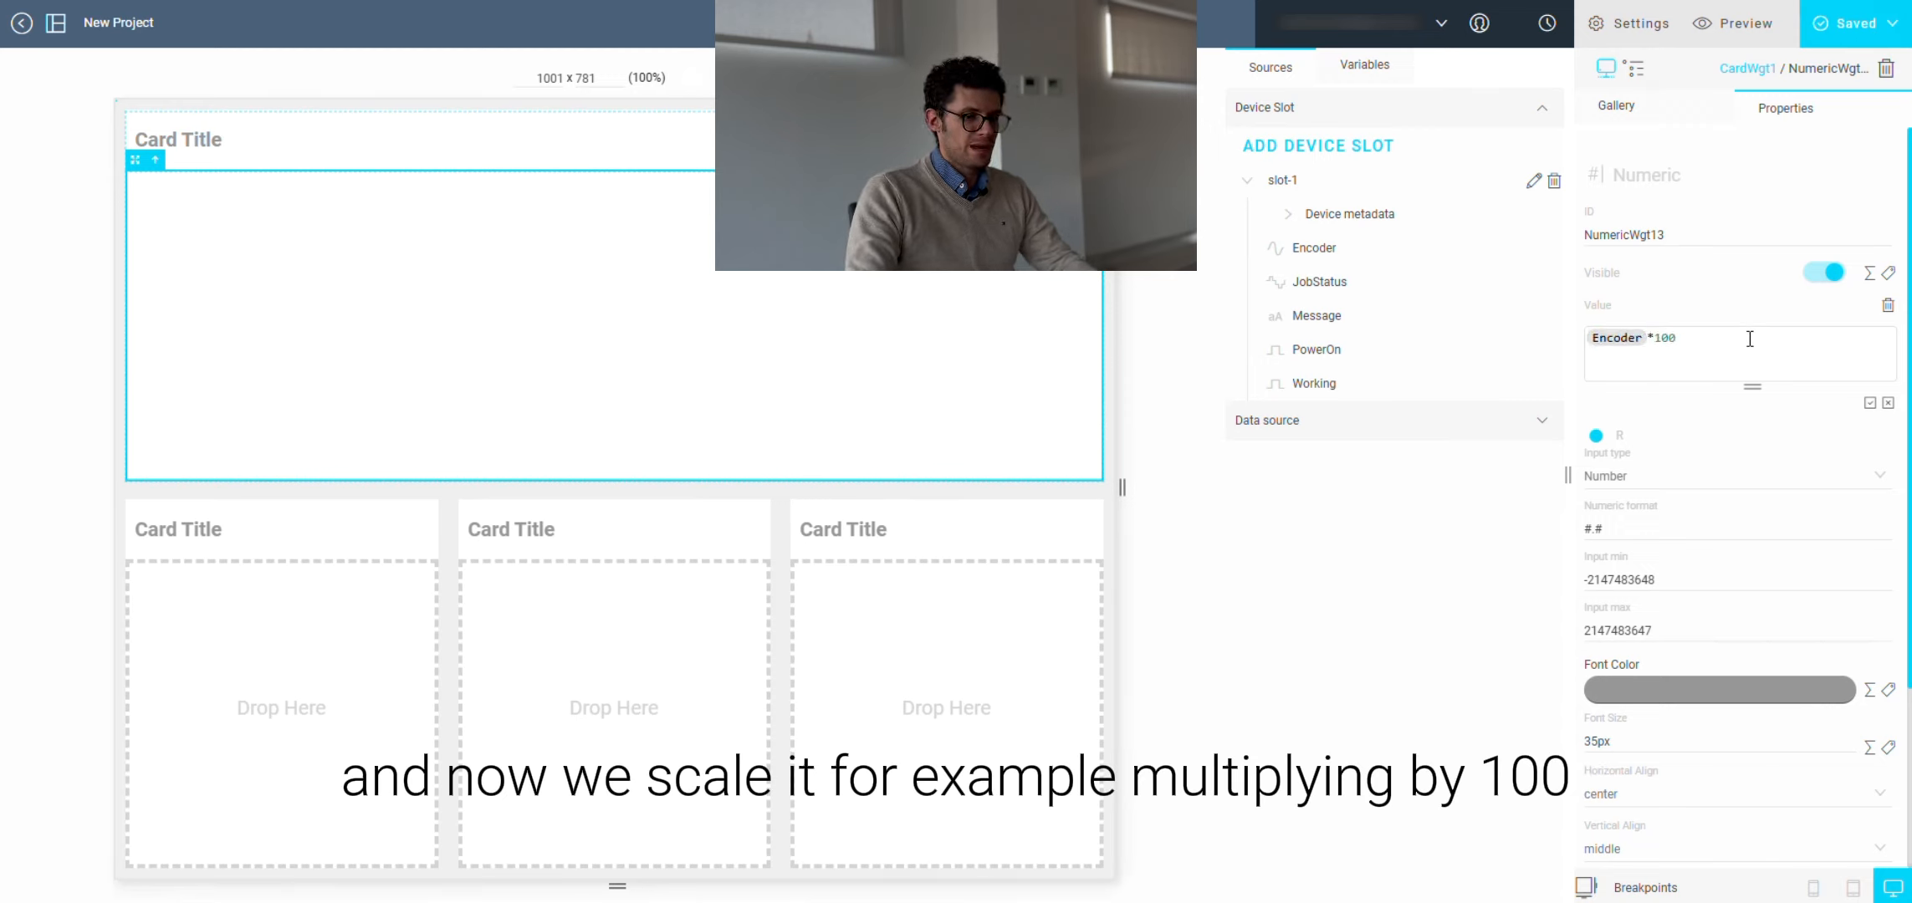
left_click(1870, 403)
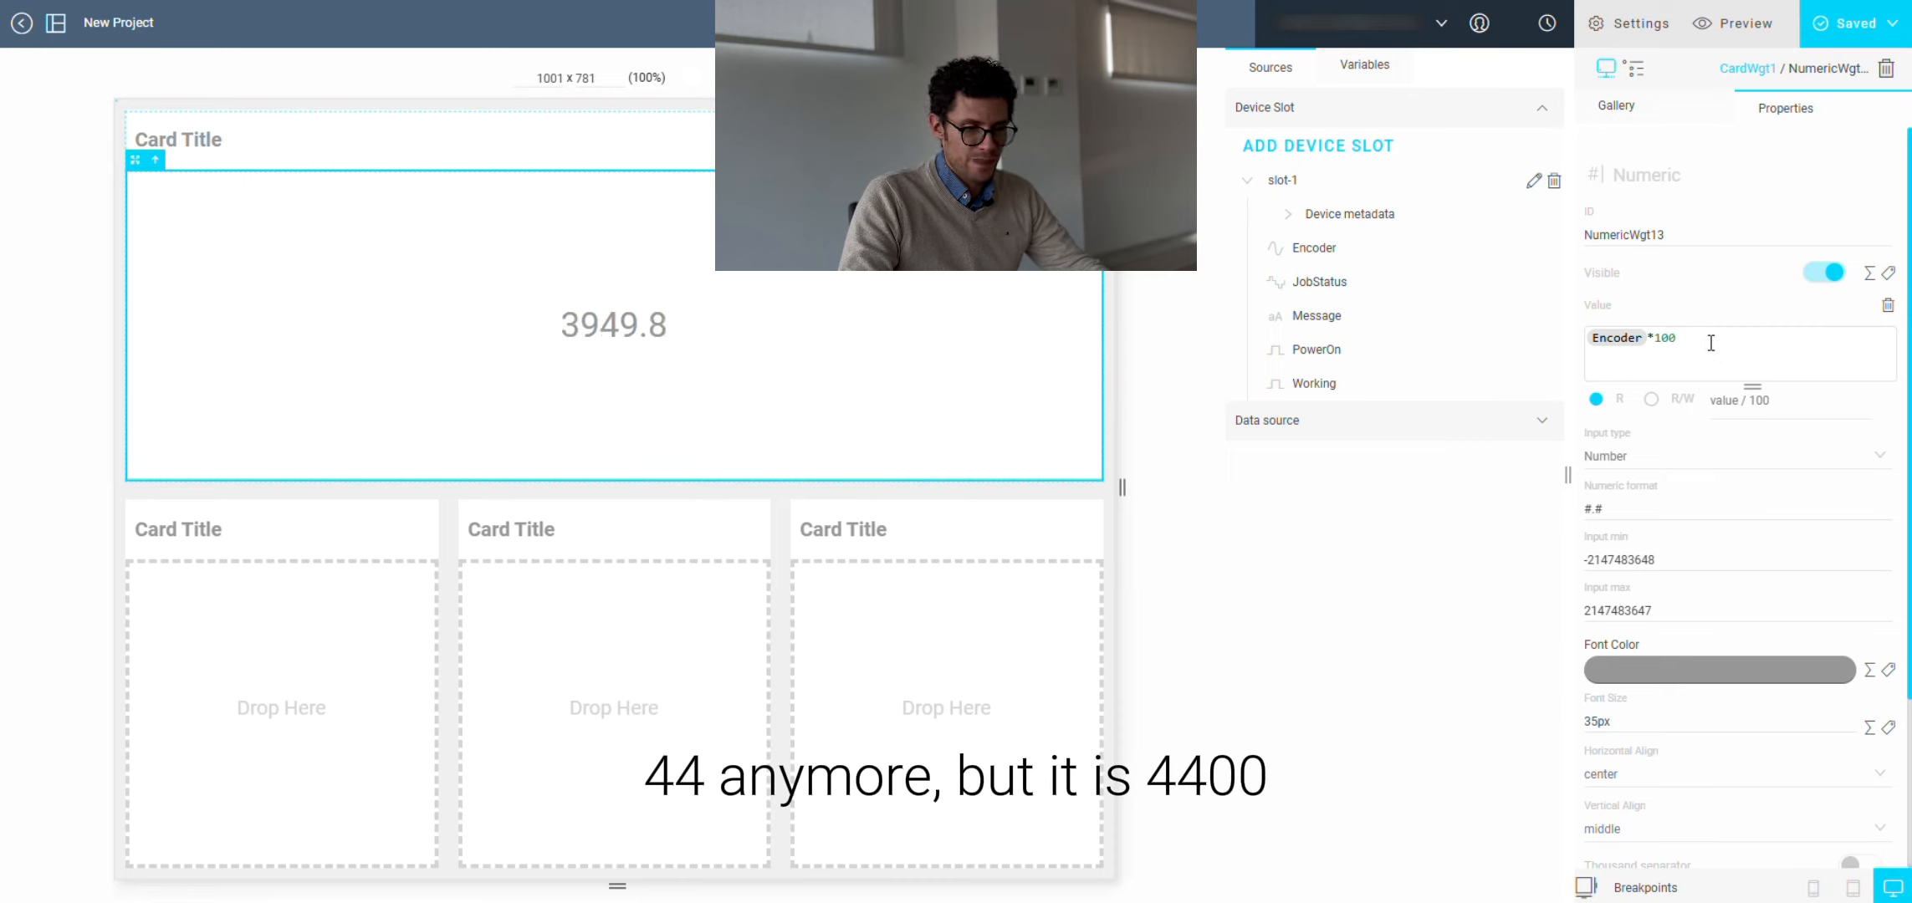
Step: Add an Icon widget to the first small card in the bottom row
left_click(1642, 111)
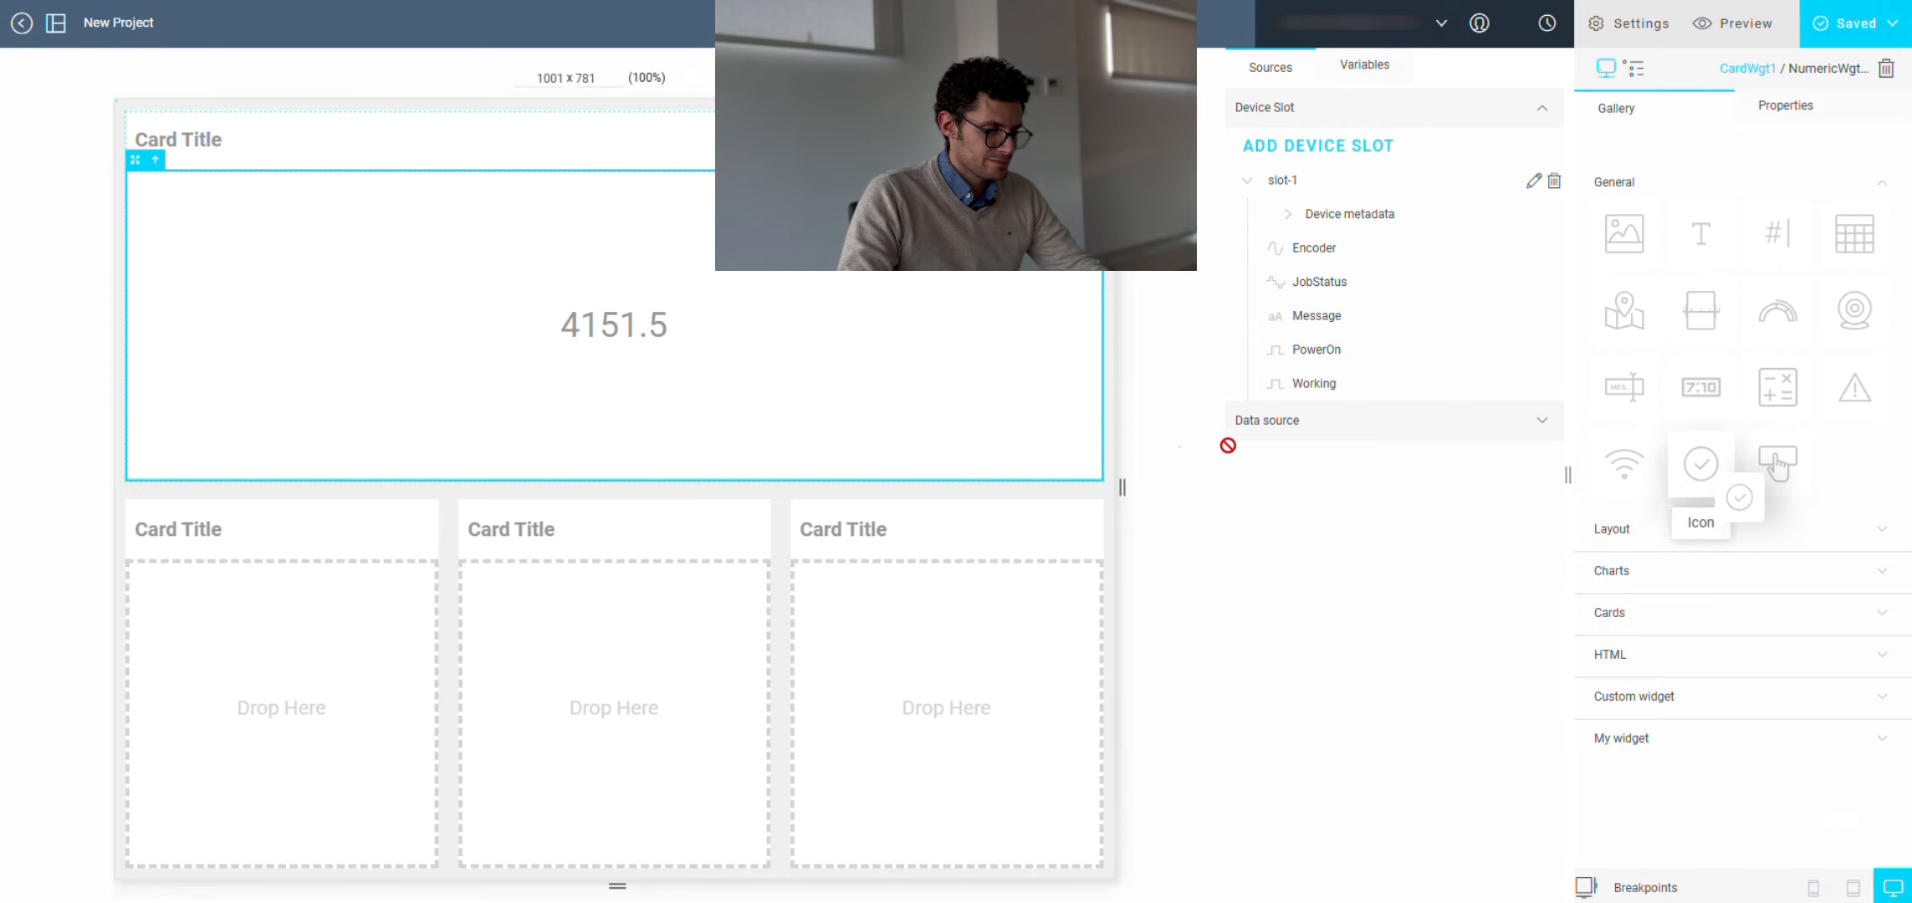
left_click_drag(1715, 477, 384, 602)
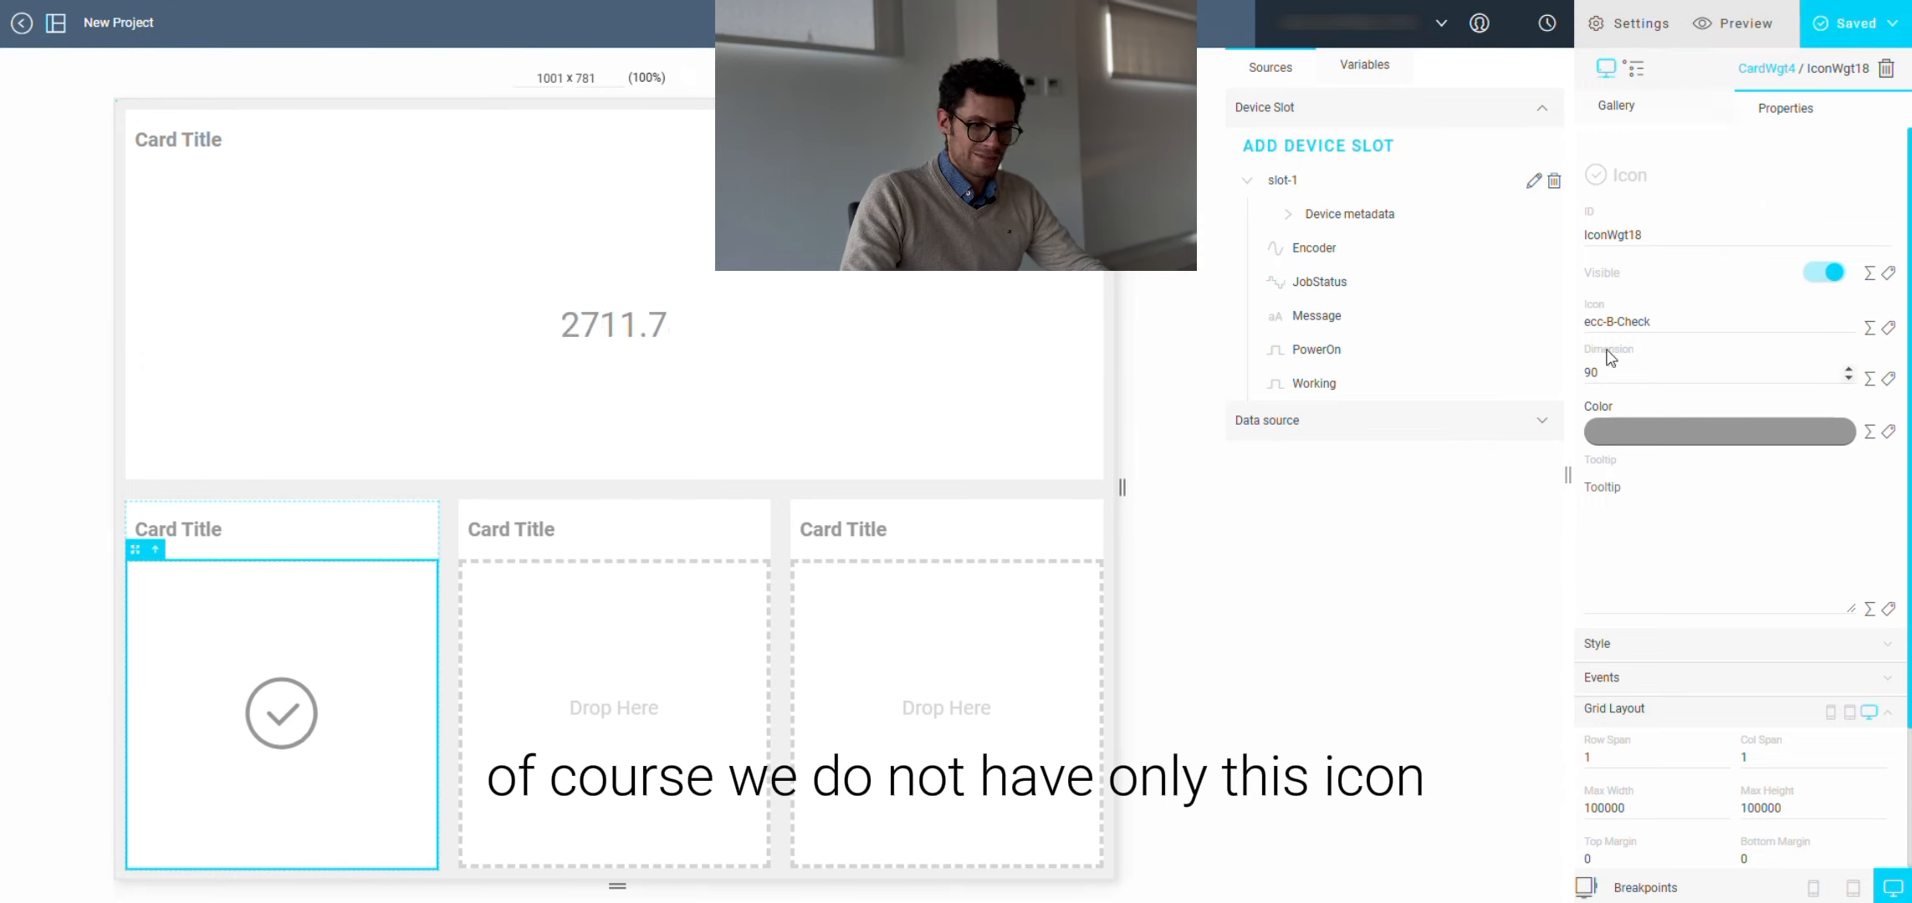
Step: Open the icon selection for the icon widget and browse the available system icons
left_click(1672, 321)
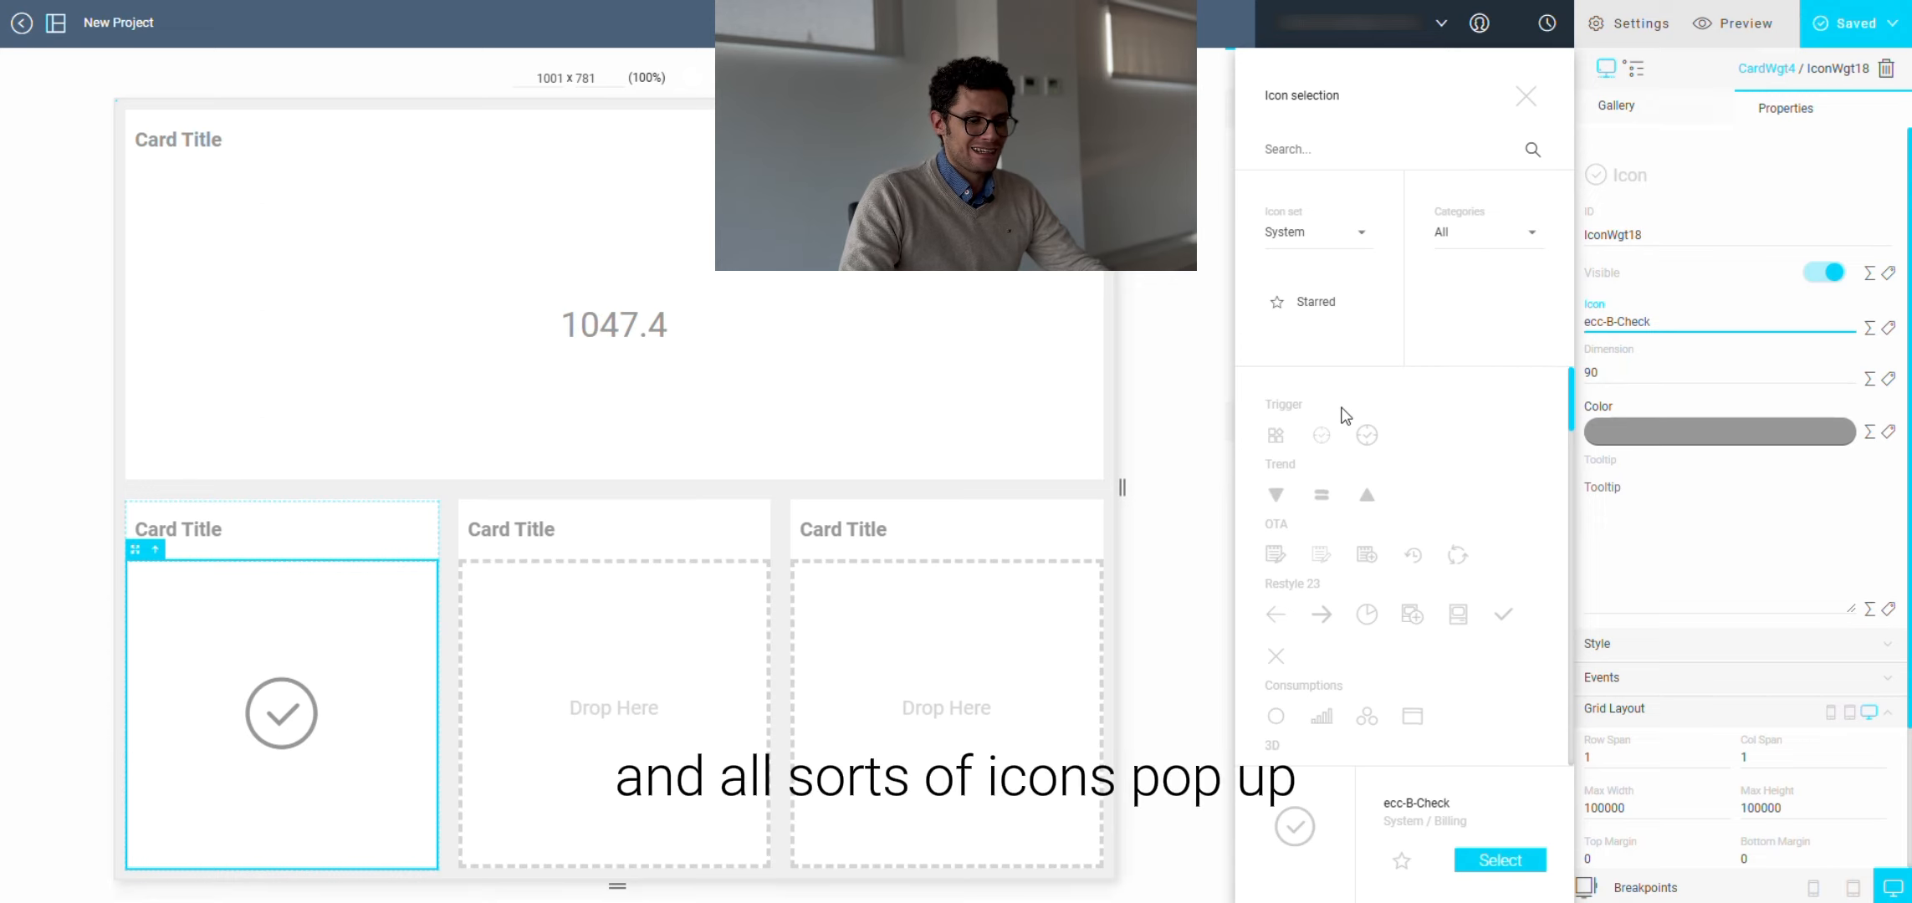
scroll(1344, 408, "down", 8)
scroll(1382, 484, "down", 5)
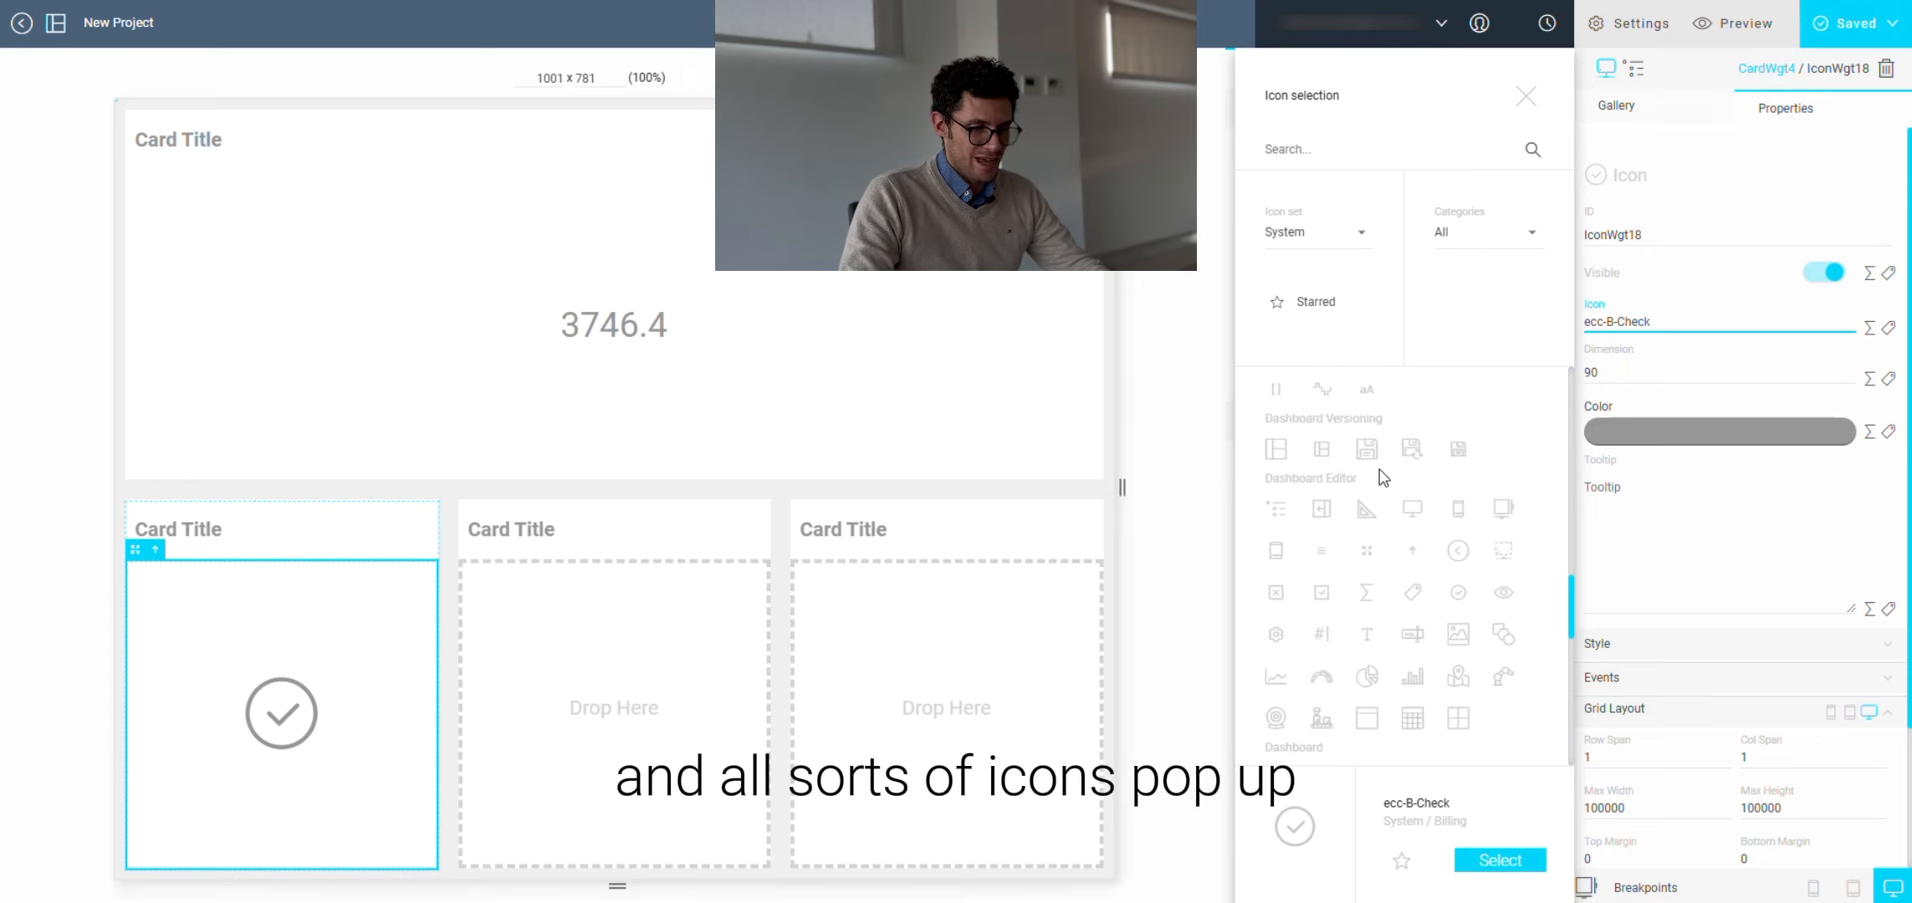
scroll(1382, 477, "down", 10)
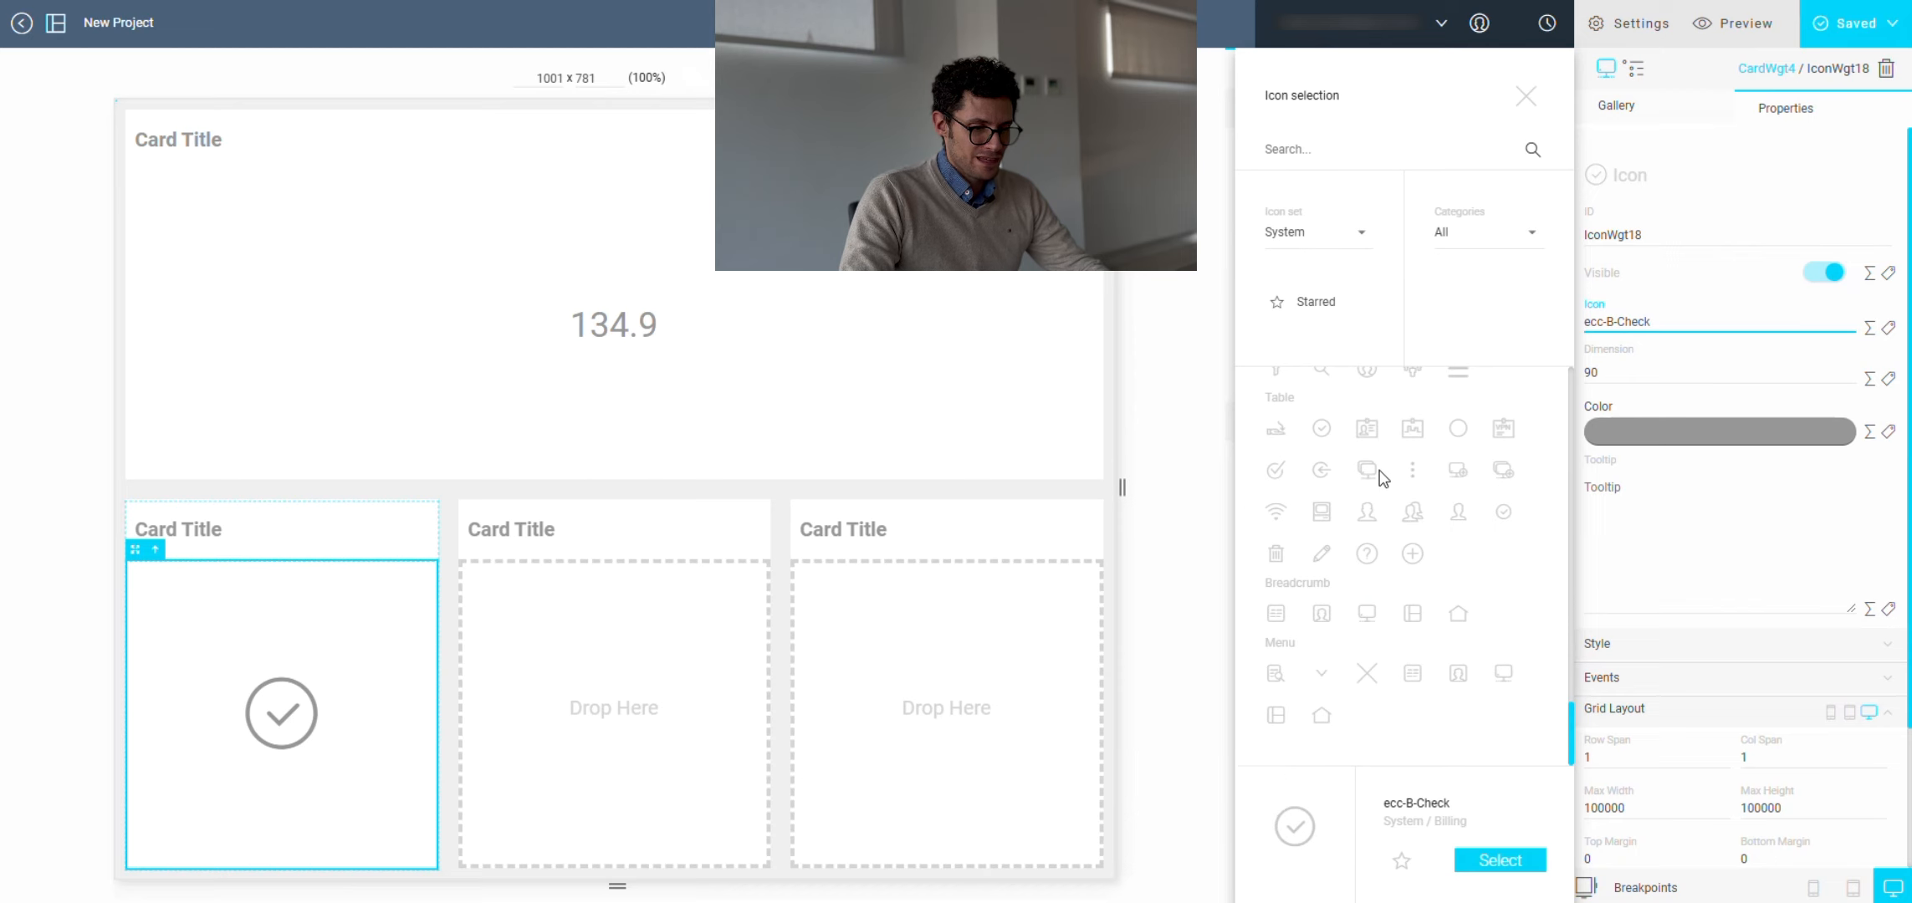
scroll(1418, 600, "up", 8)
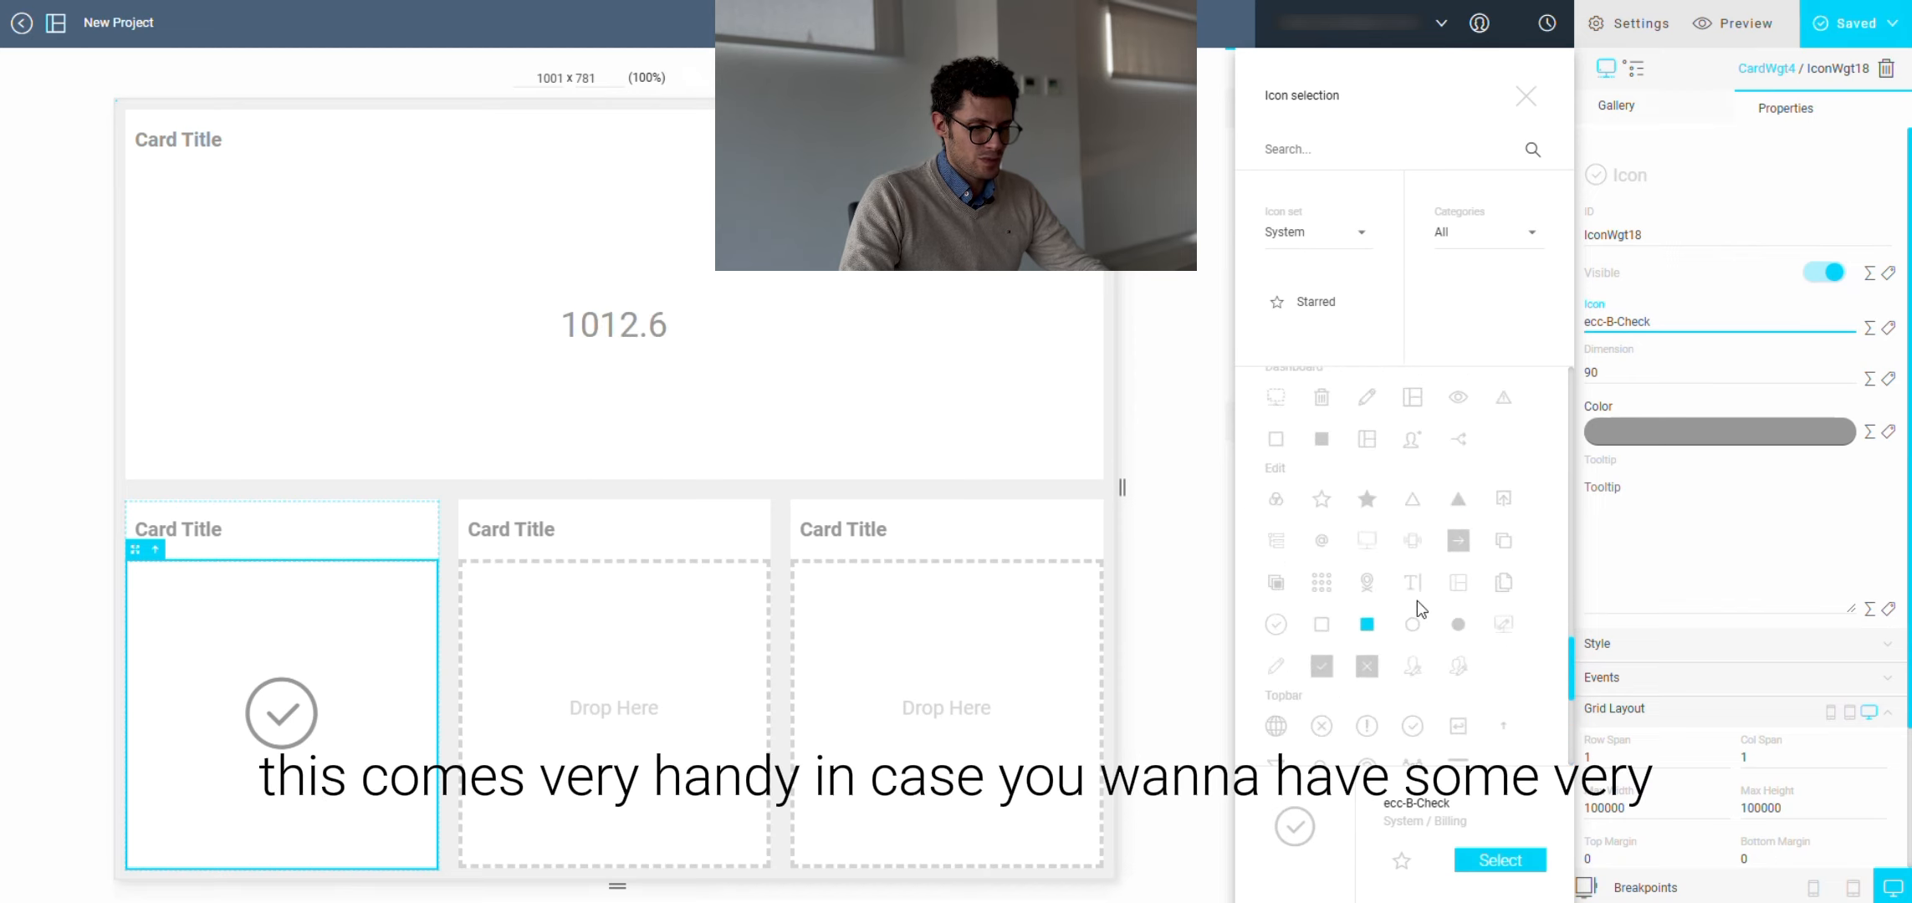
scroll(1417, 601, "up", 3)
scroll(1418, 597, "up", 6)
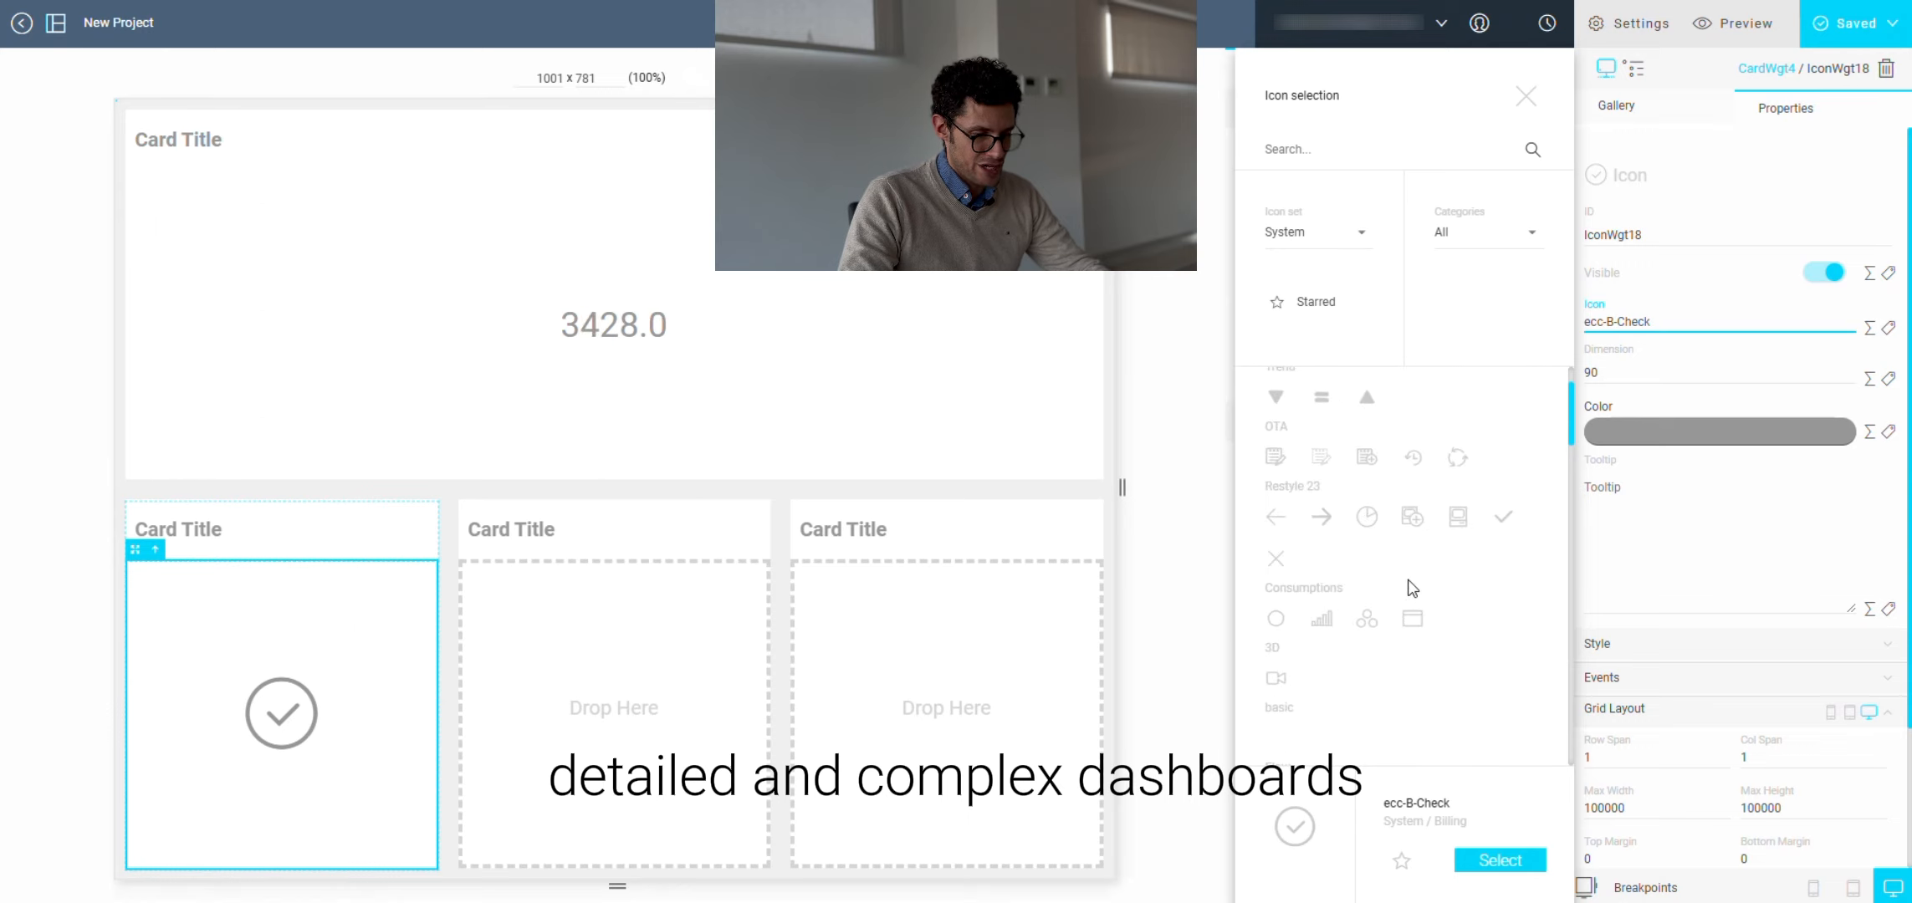
scroll(1409, 584, "up", 2)
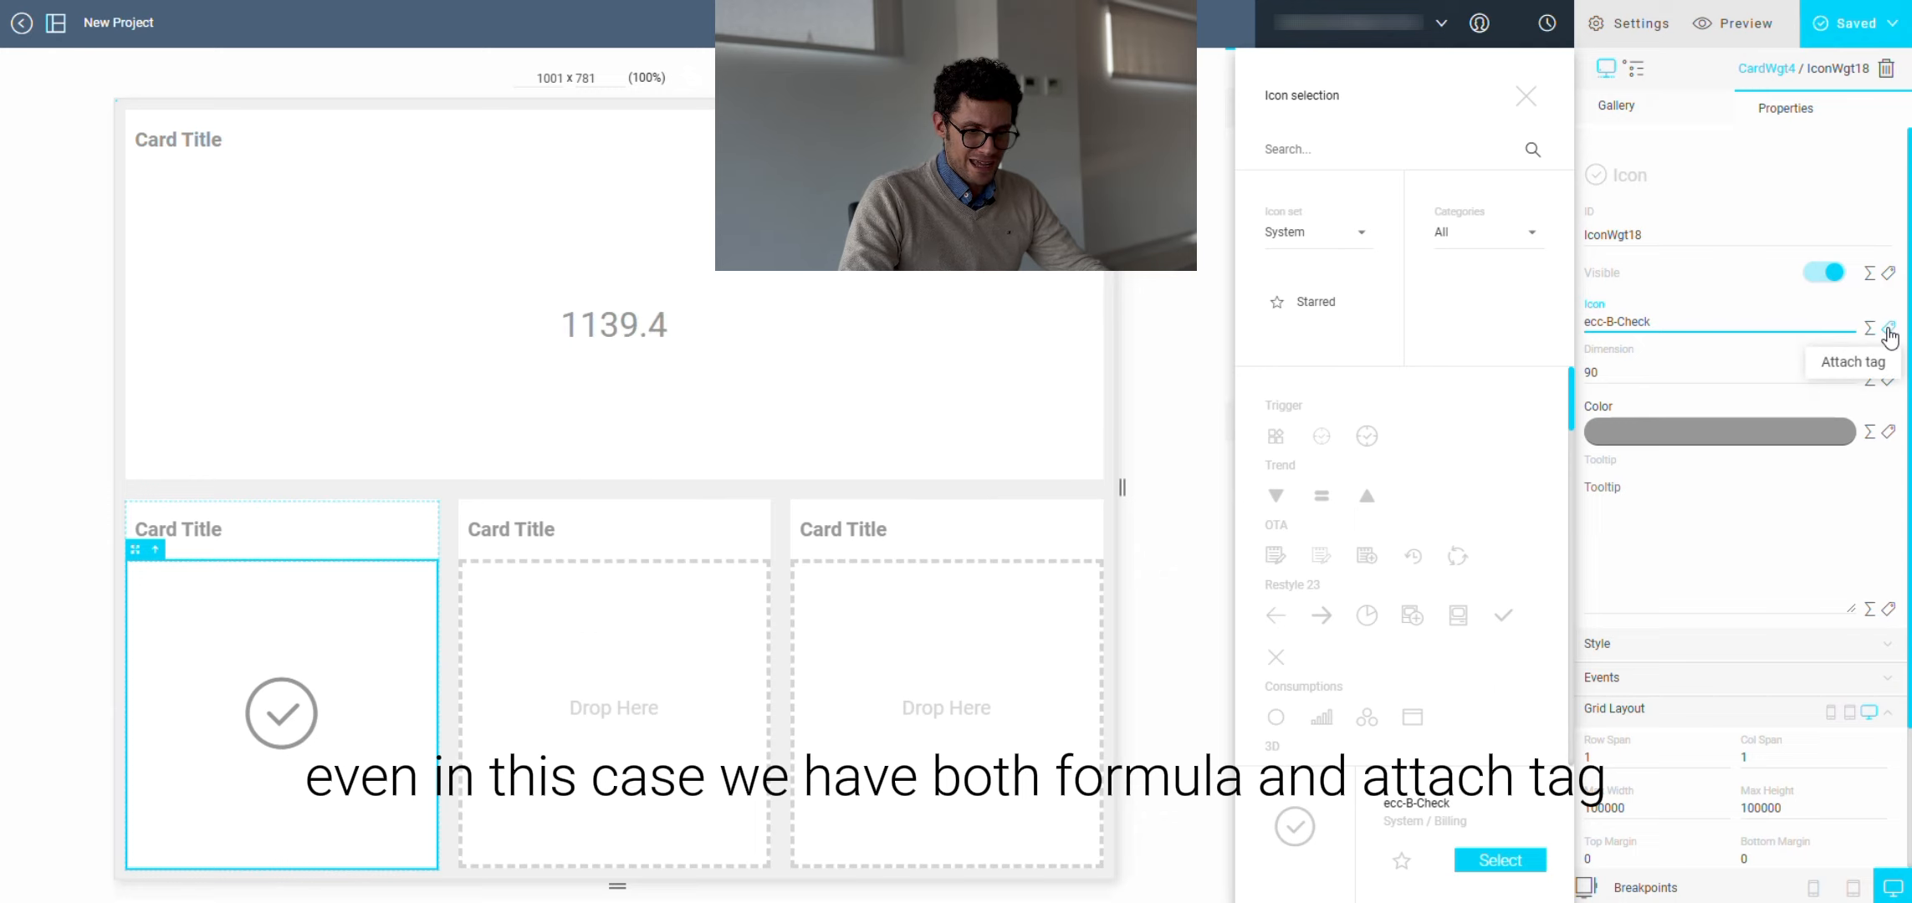
left_click(650, 501)
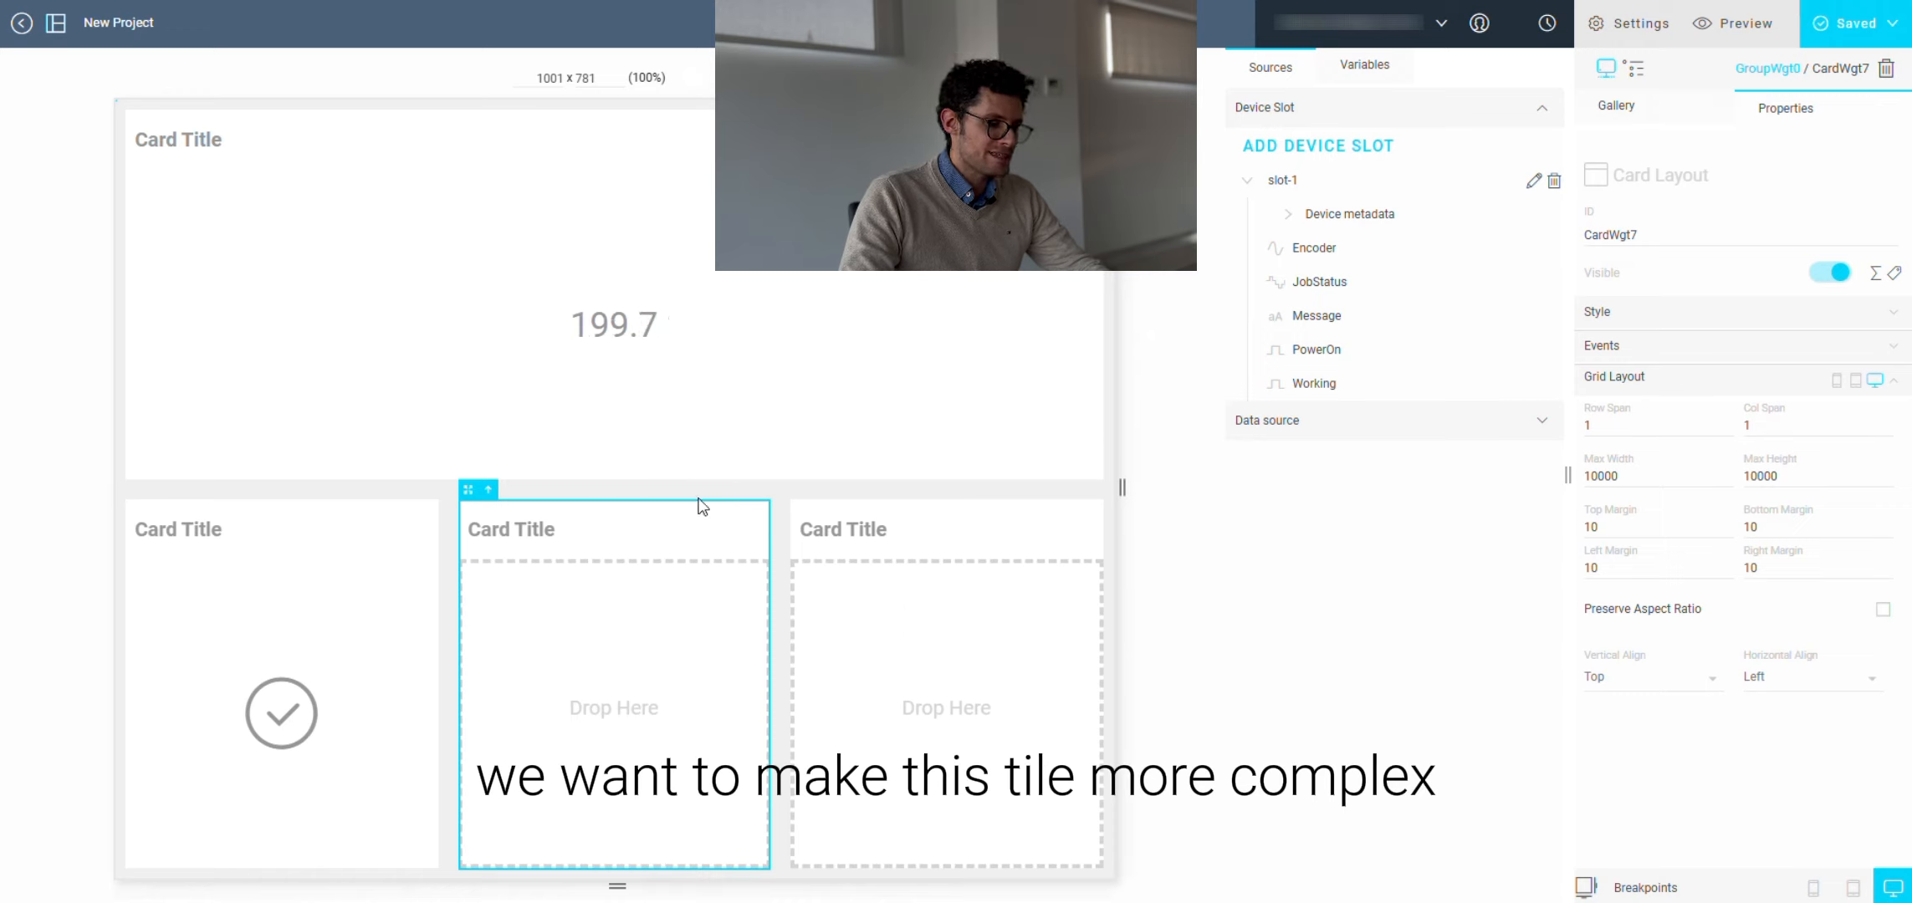
Step: Add a Grid Layout inside the middle card of the bottom row
left_click(737, 581)
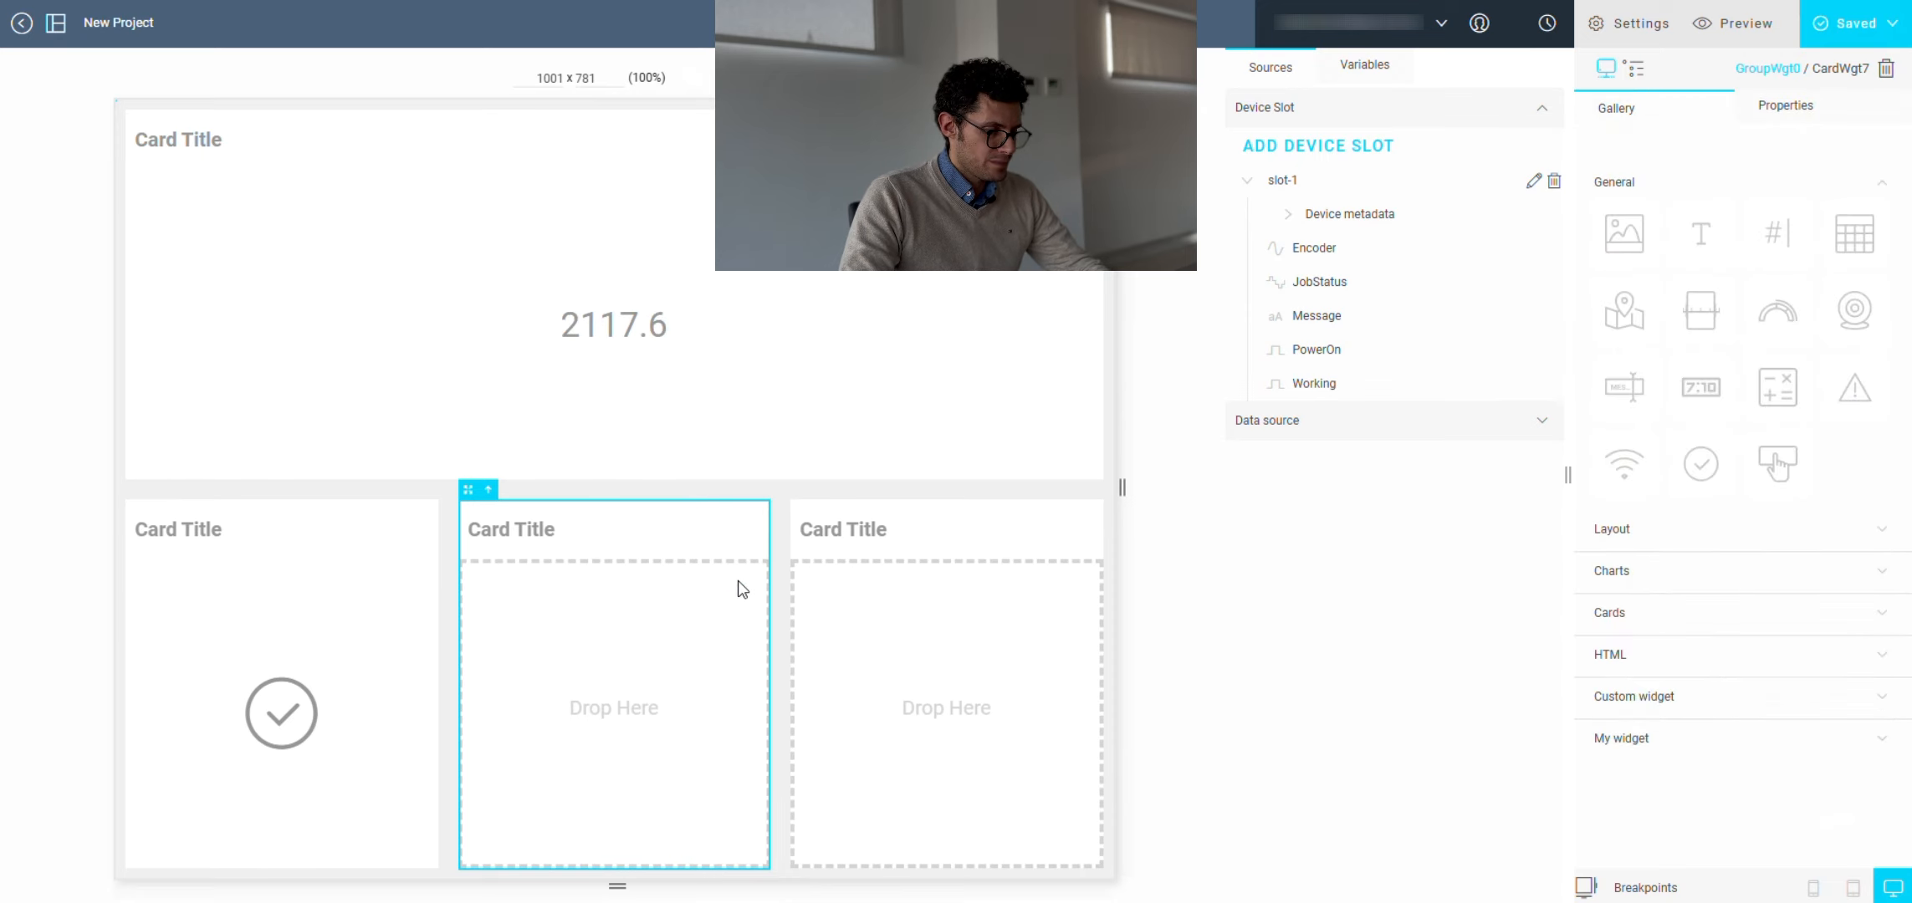
left_click(1646, 532)
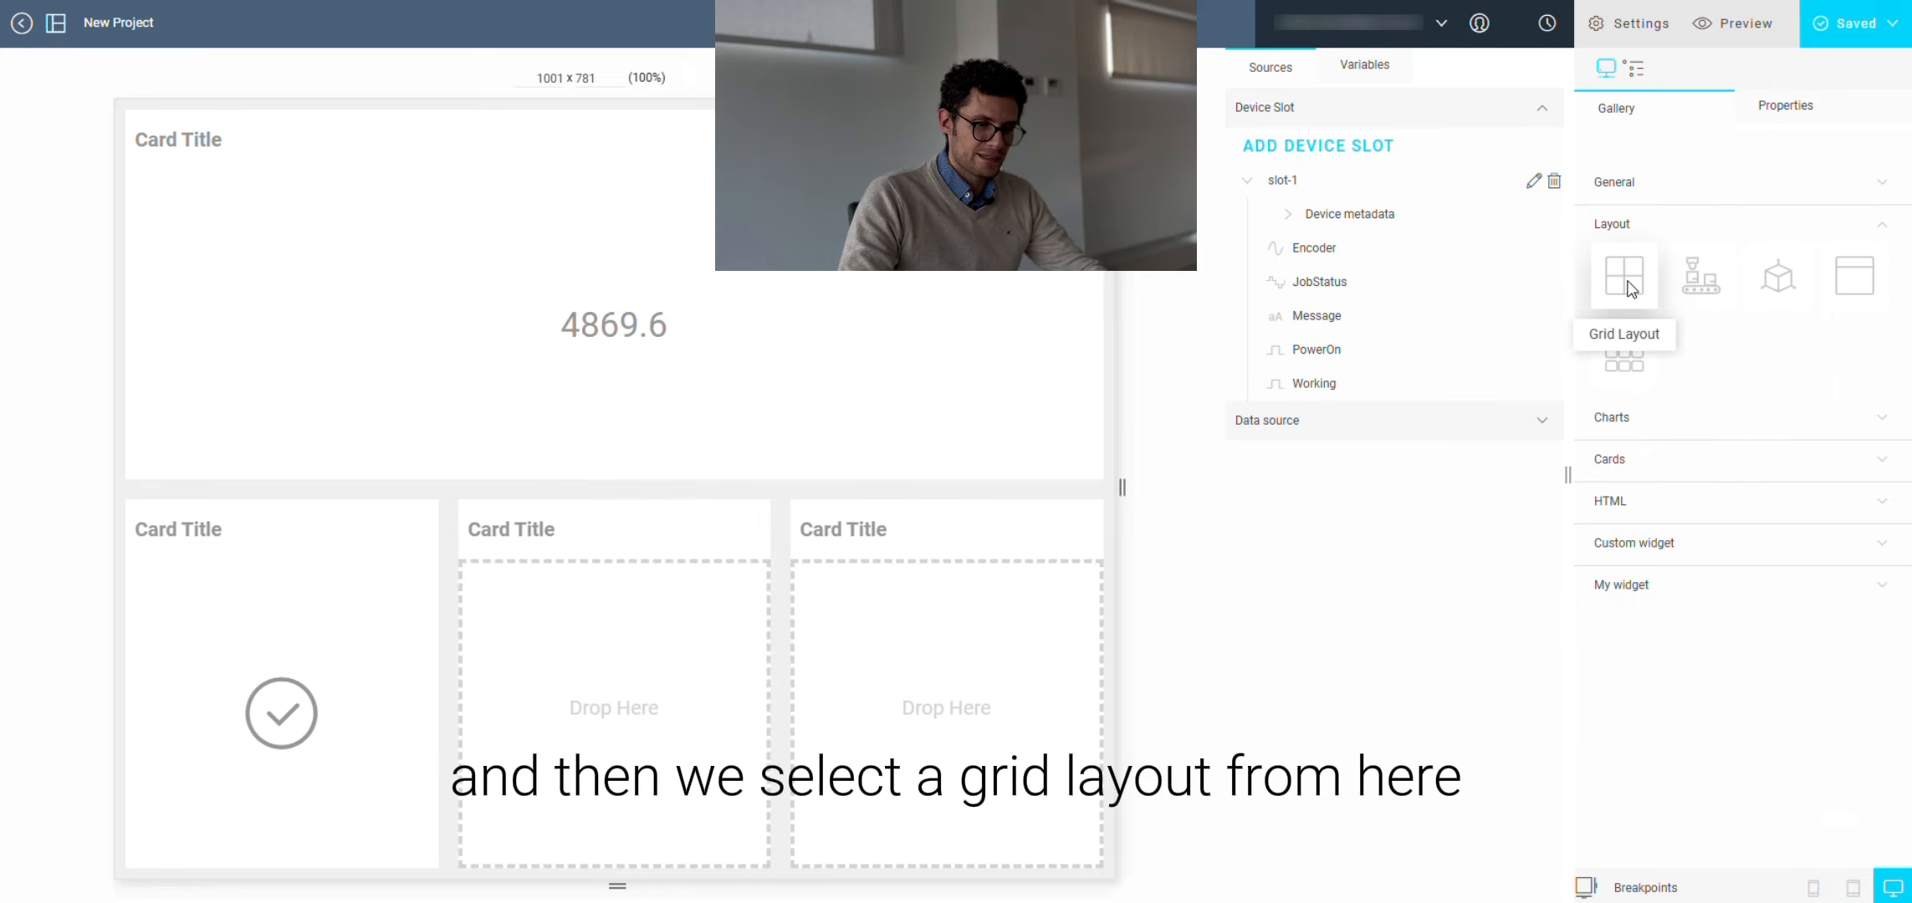
left_click_drag(1628, 289, 617, 672)
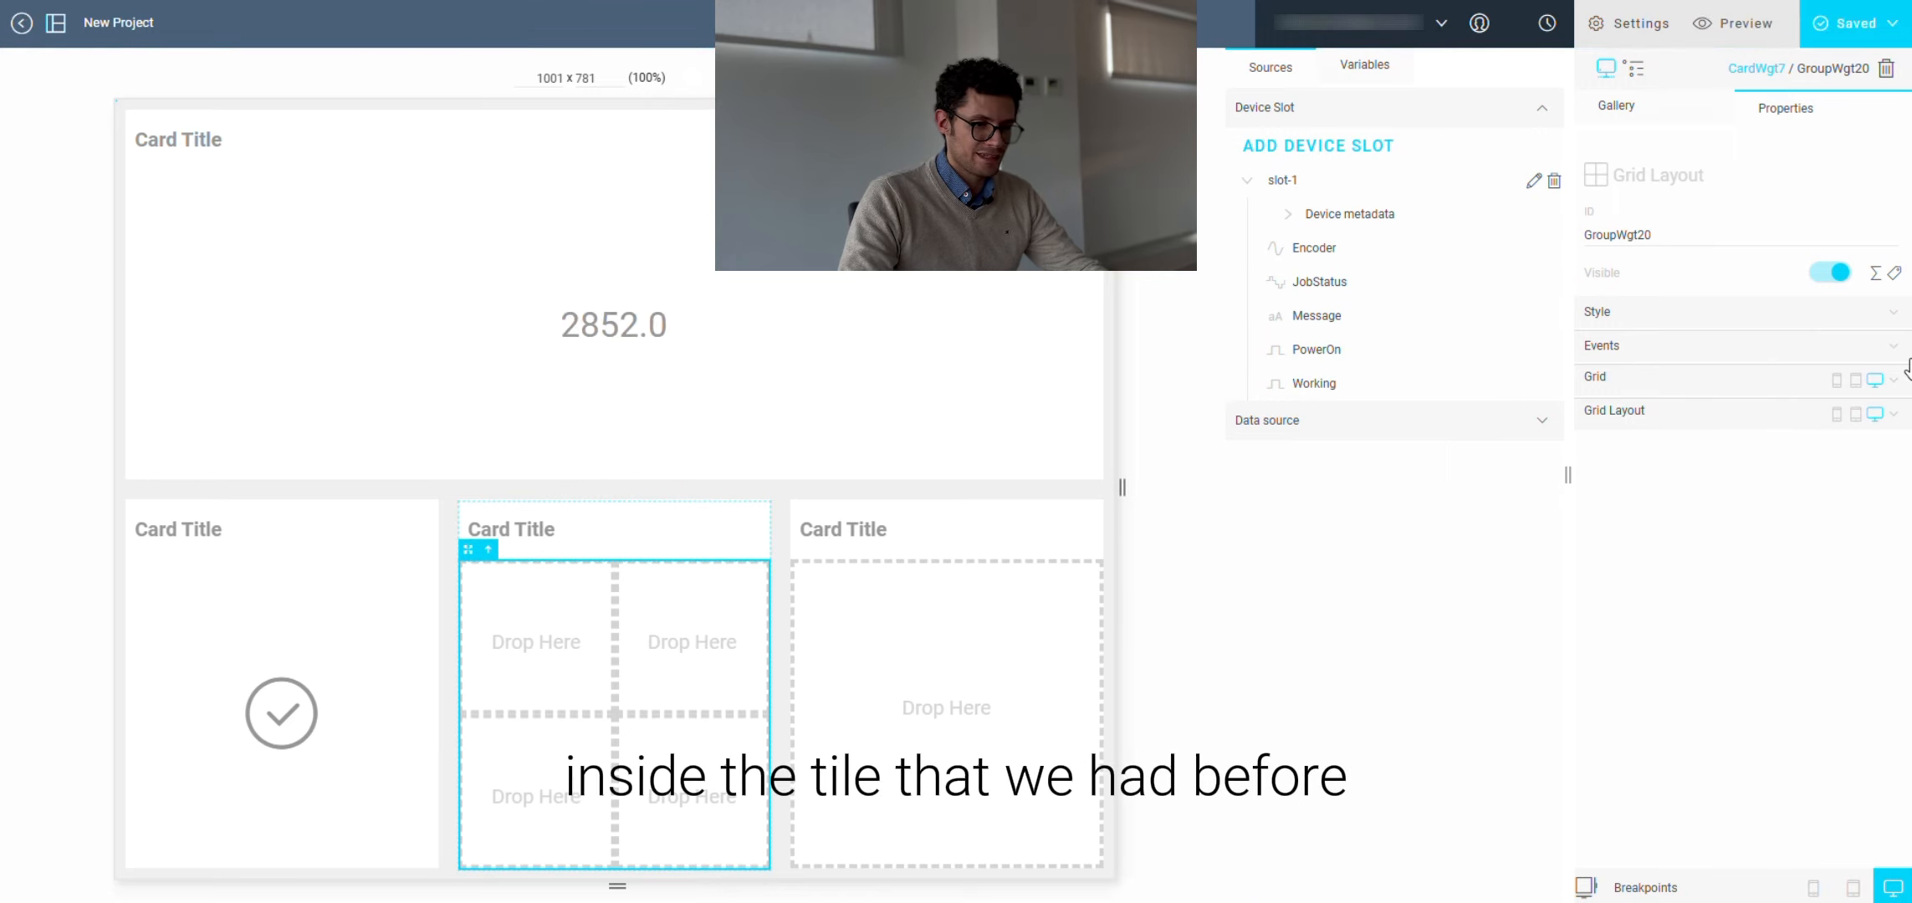
Step: Set the grid layout to 4 rows and 4 columns
left_click(1711, 316)
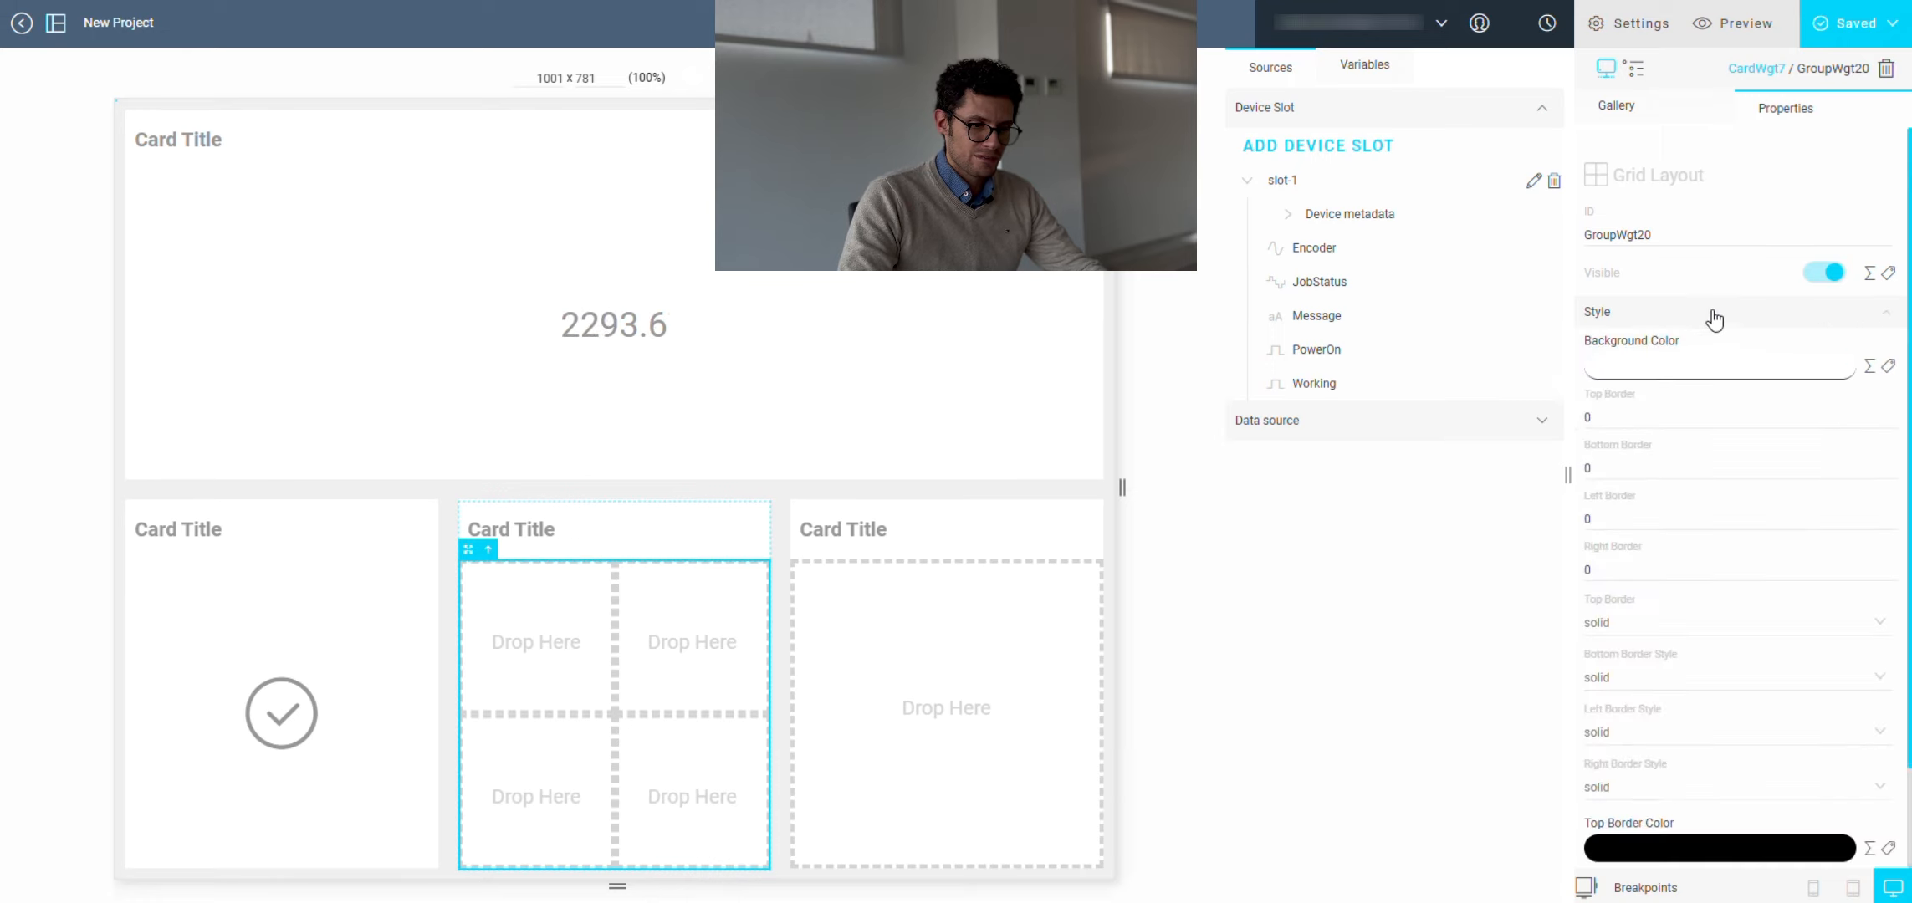
scroll(1642, 558, "down", 5)
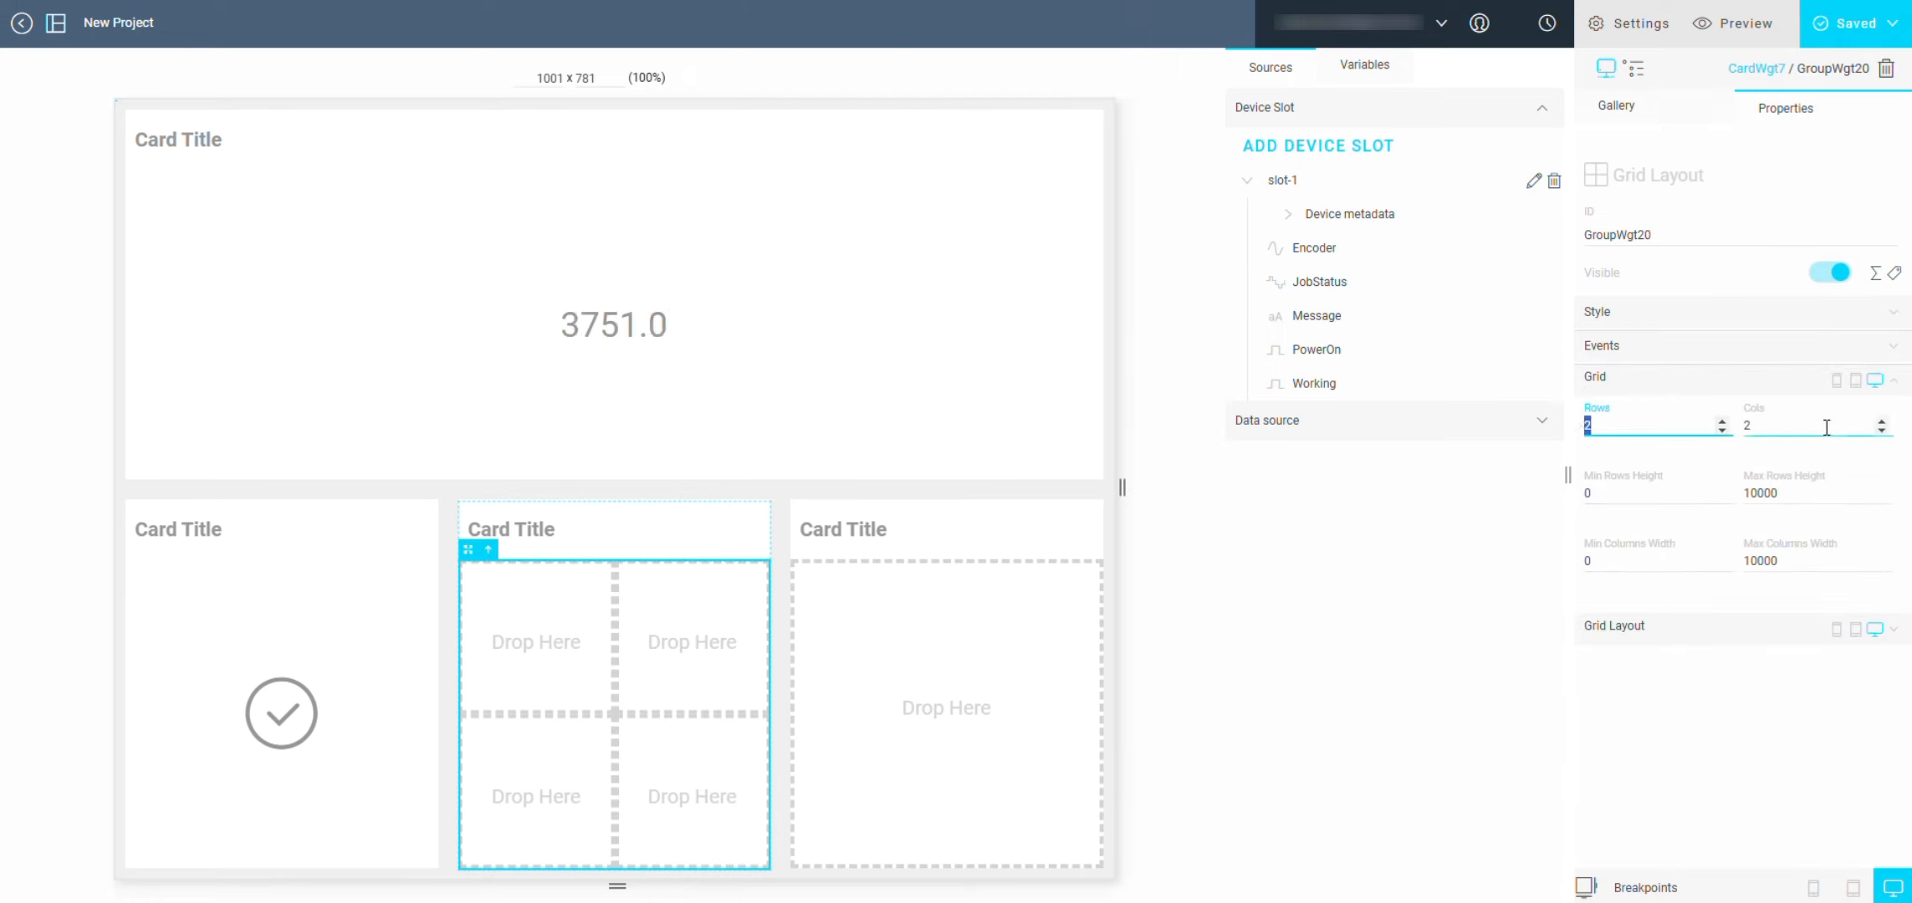
type("4")
key("Tab")
type("4")
Step: Add two Icon widgets to the grid's first column, changing the top one's icon to ecc-org-Graph
left_click(1684, 115)
left_click(1703, 461)
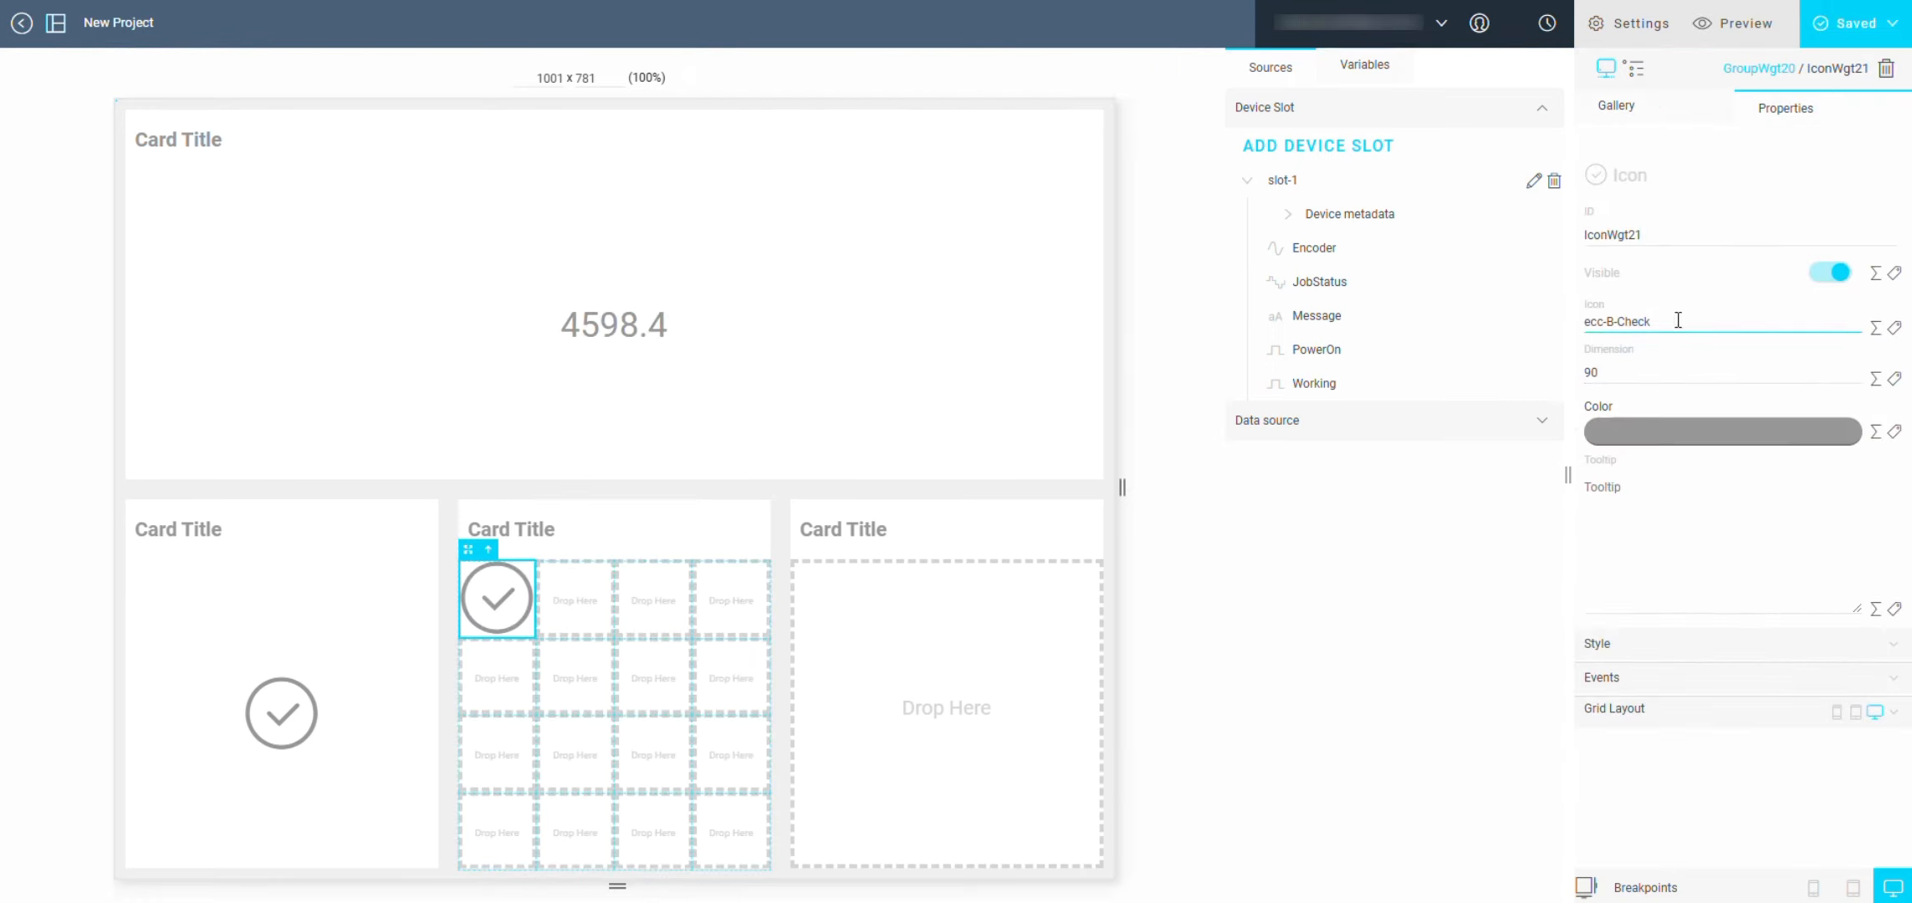
left_click(1669, 334)
double_click(1368, 619)
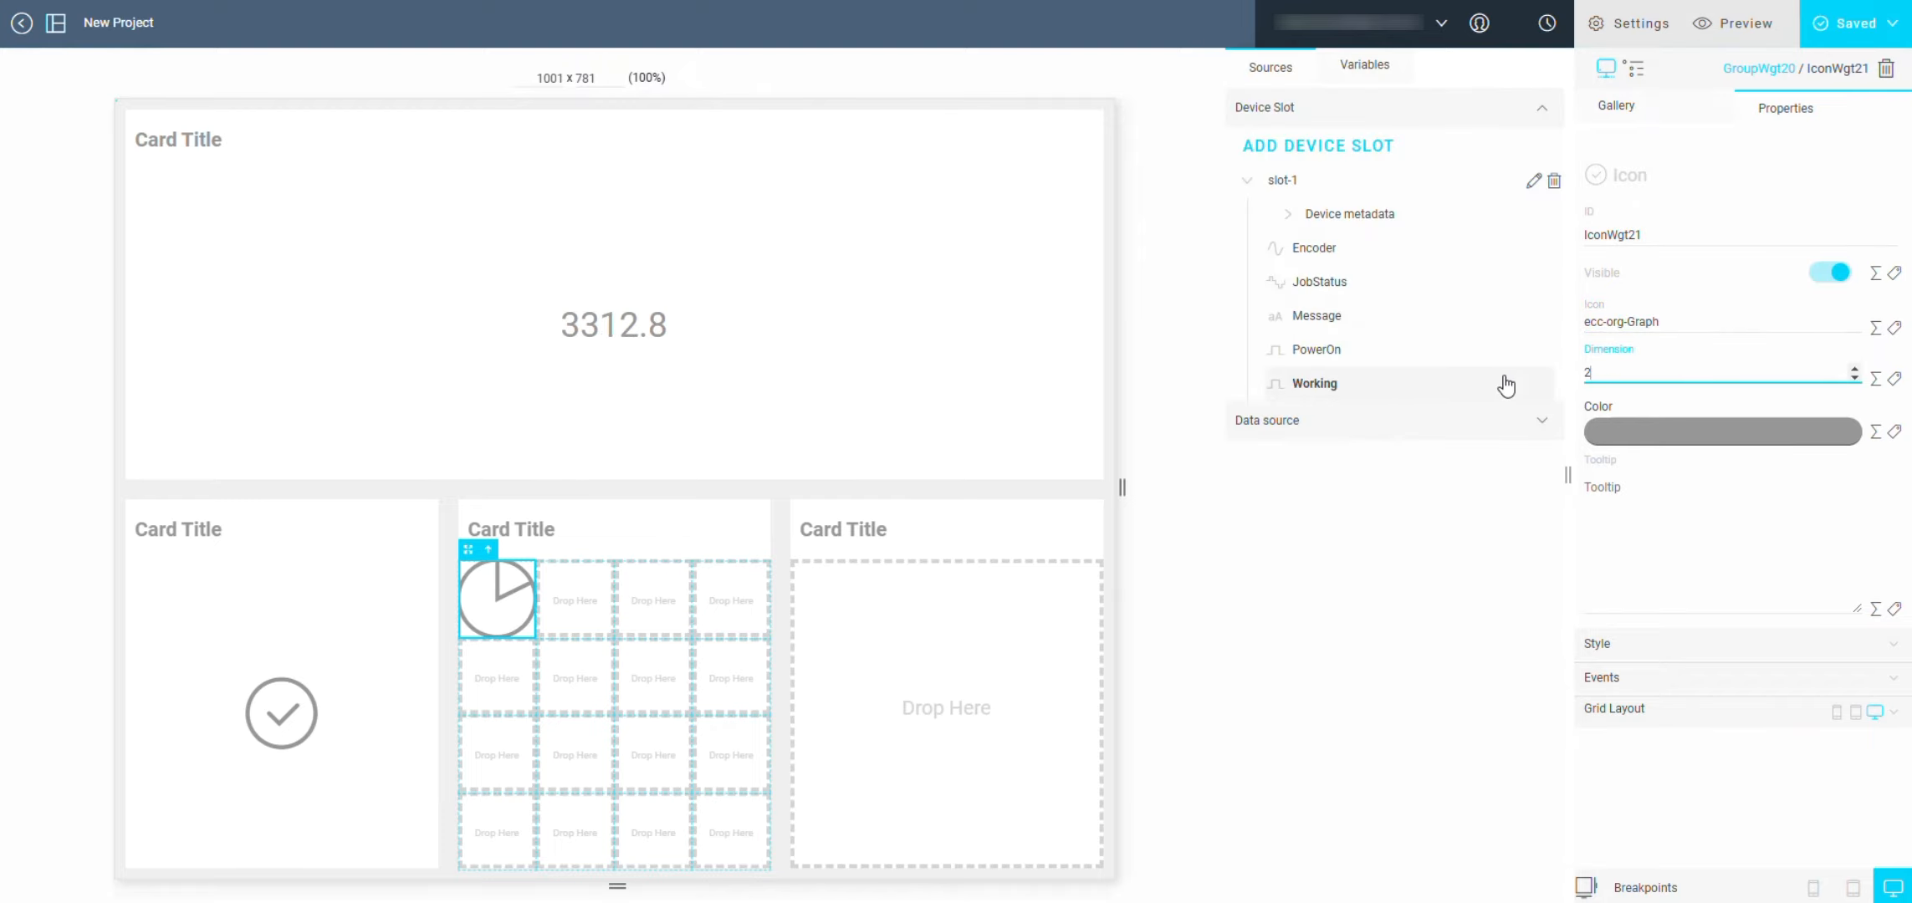
left_click(1616, 107)
left_click(1703, 461)
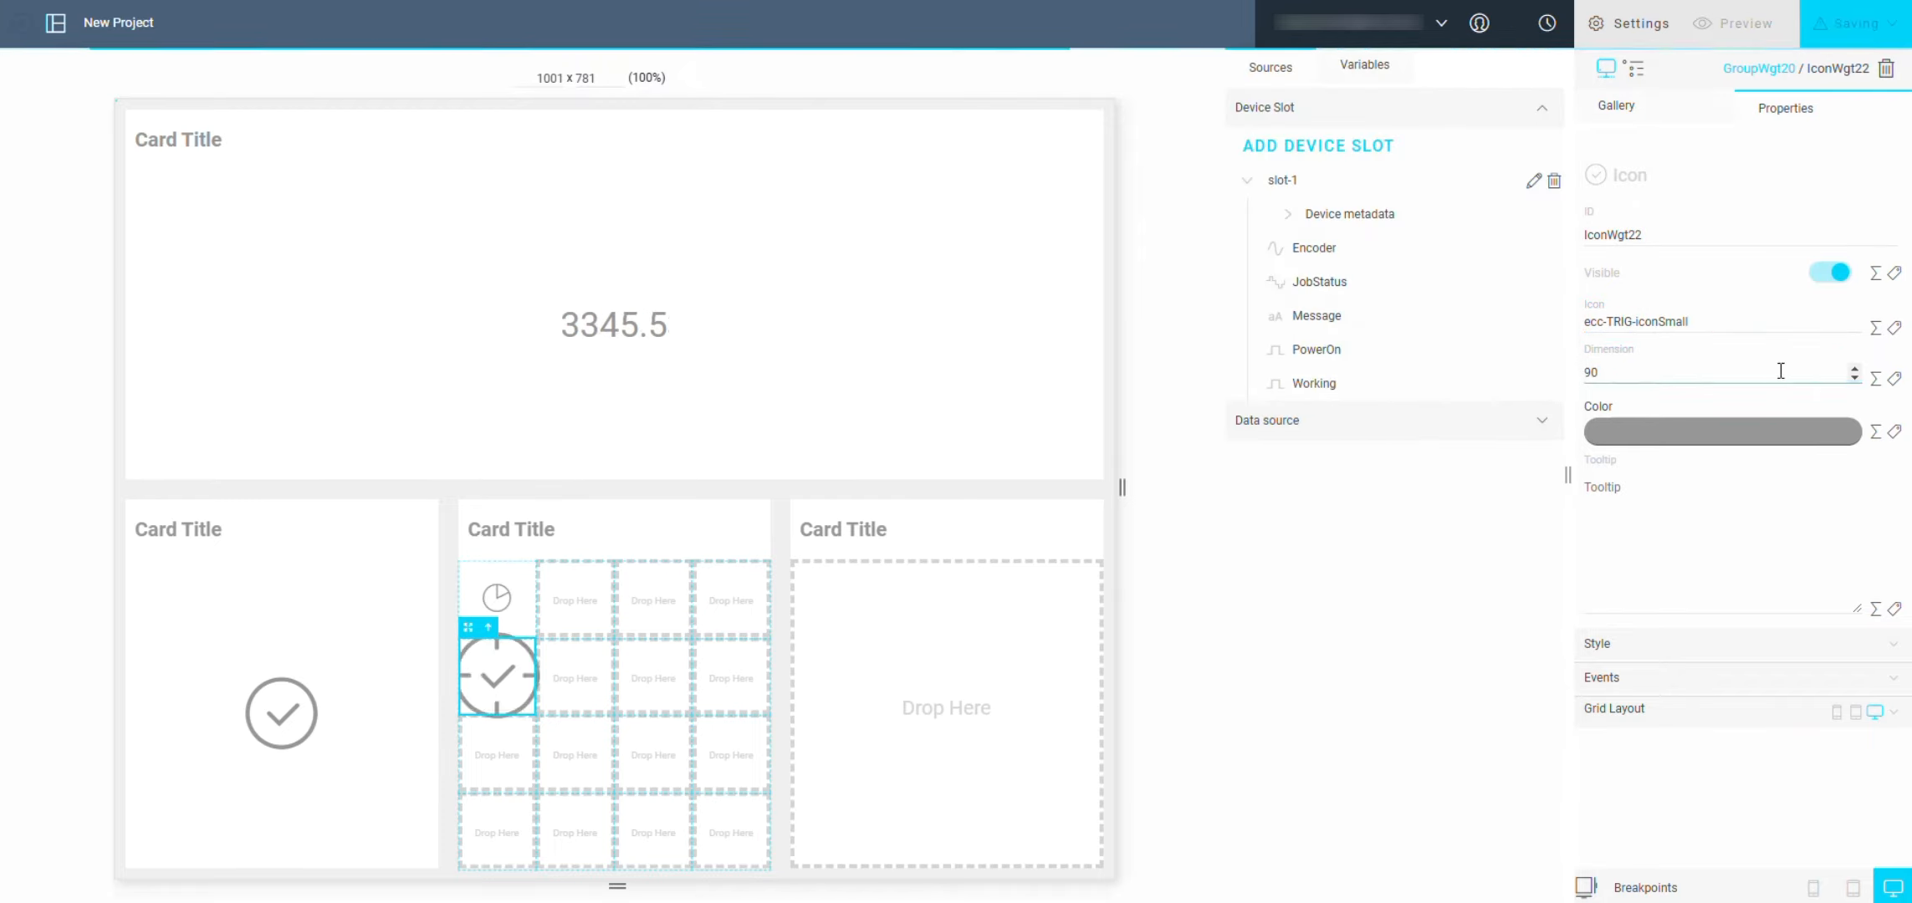
Step: Add a Label widget to the second cell of the grid's top row and set its column span to 3
left_click(1616, 107)
left_click_drag(1700, 233, 602, 623)
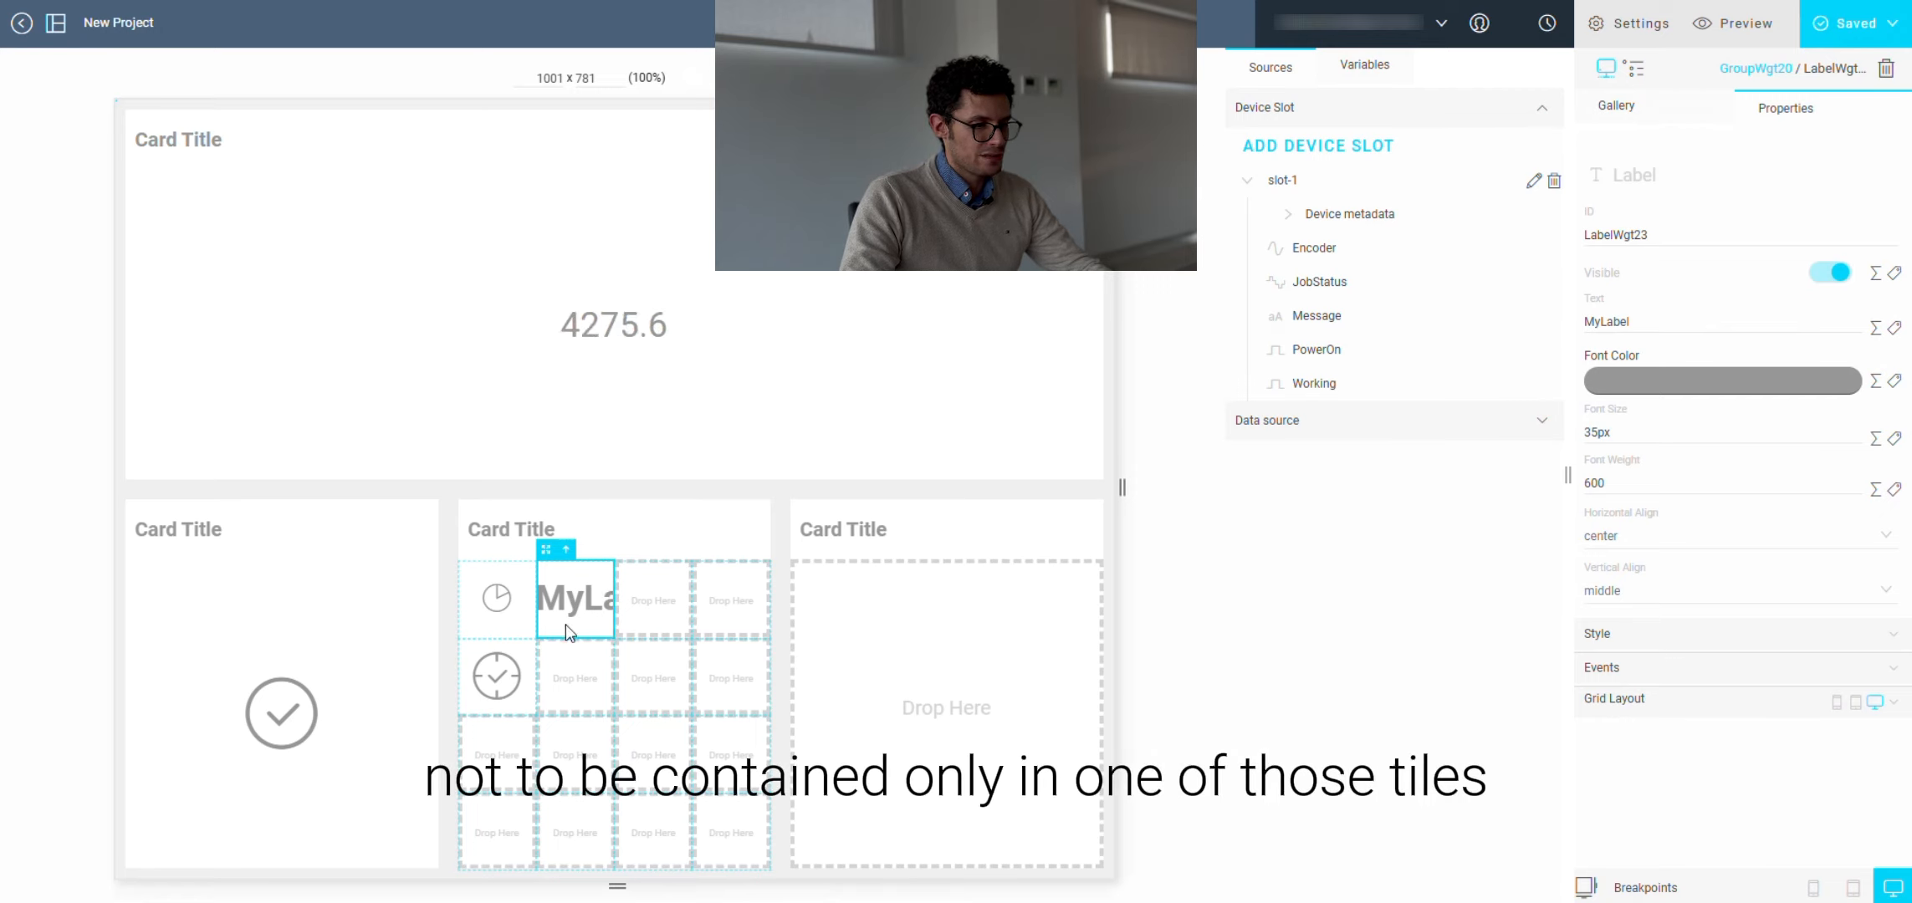
left_click(1686, 711)
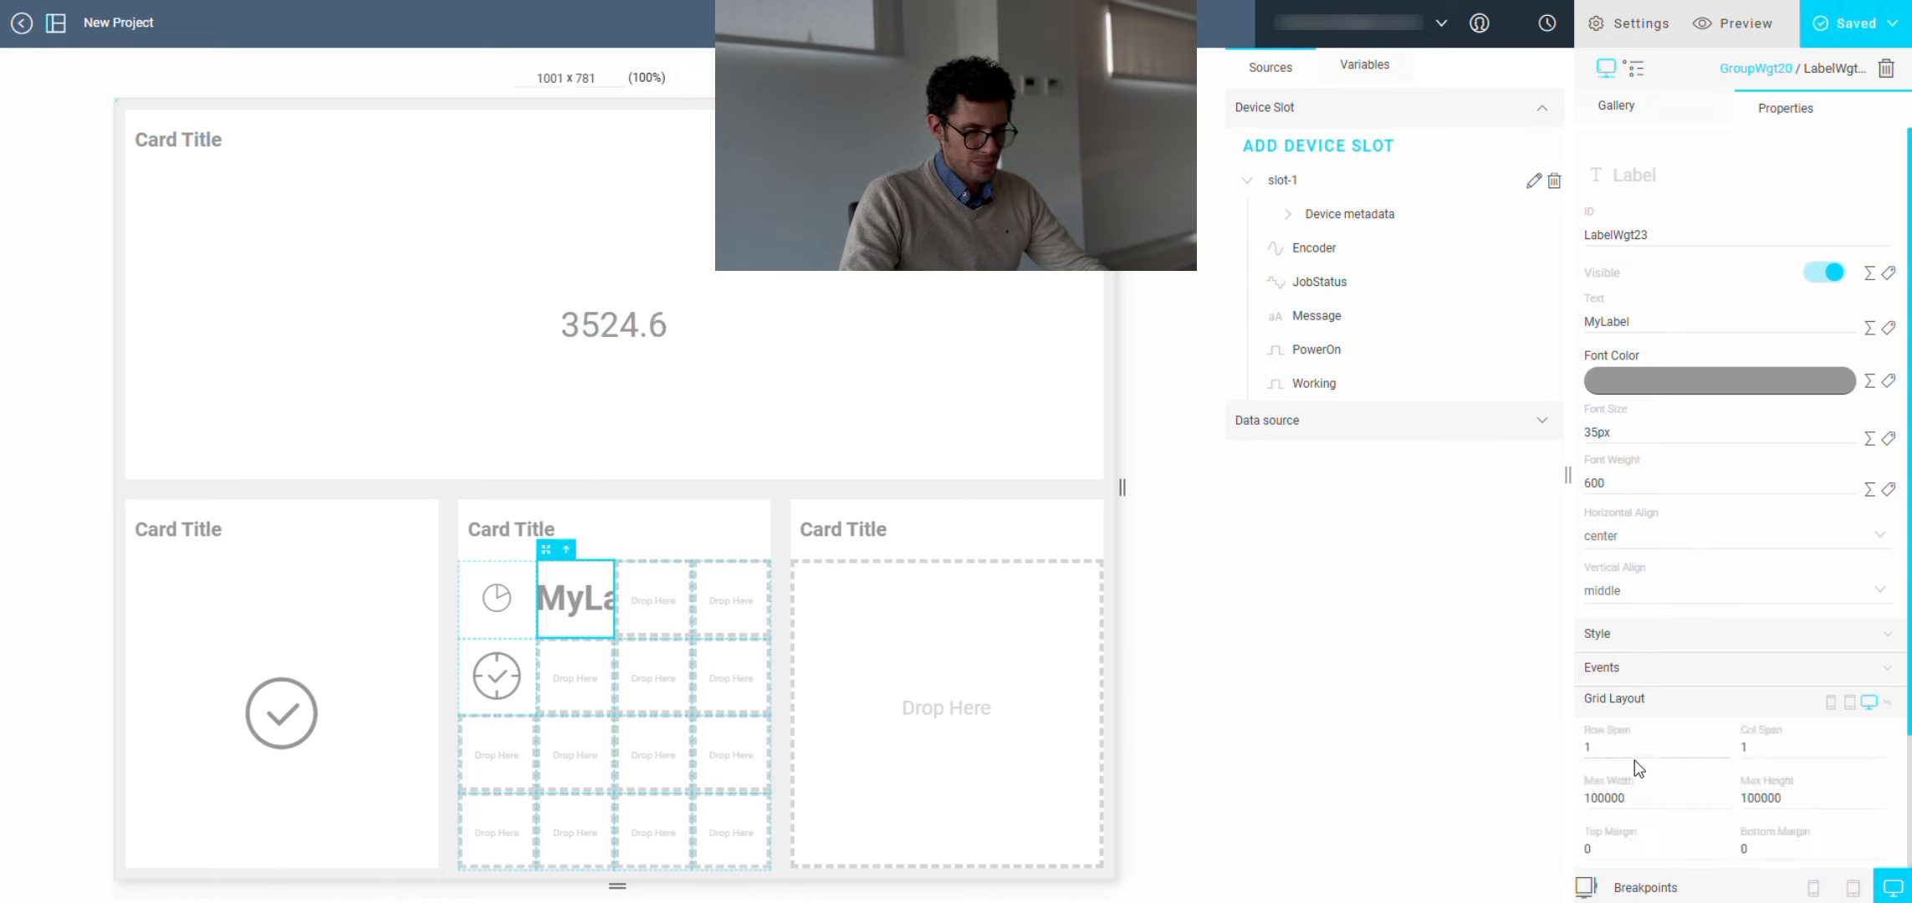
scroll(1611, 748, "down", 2)
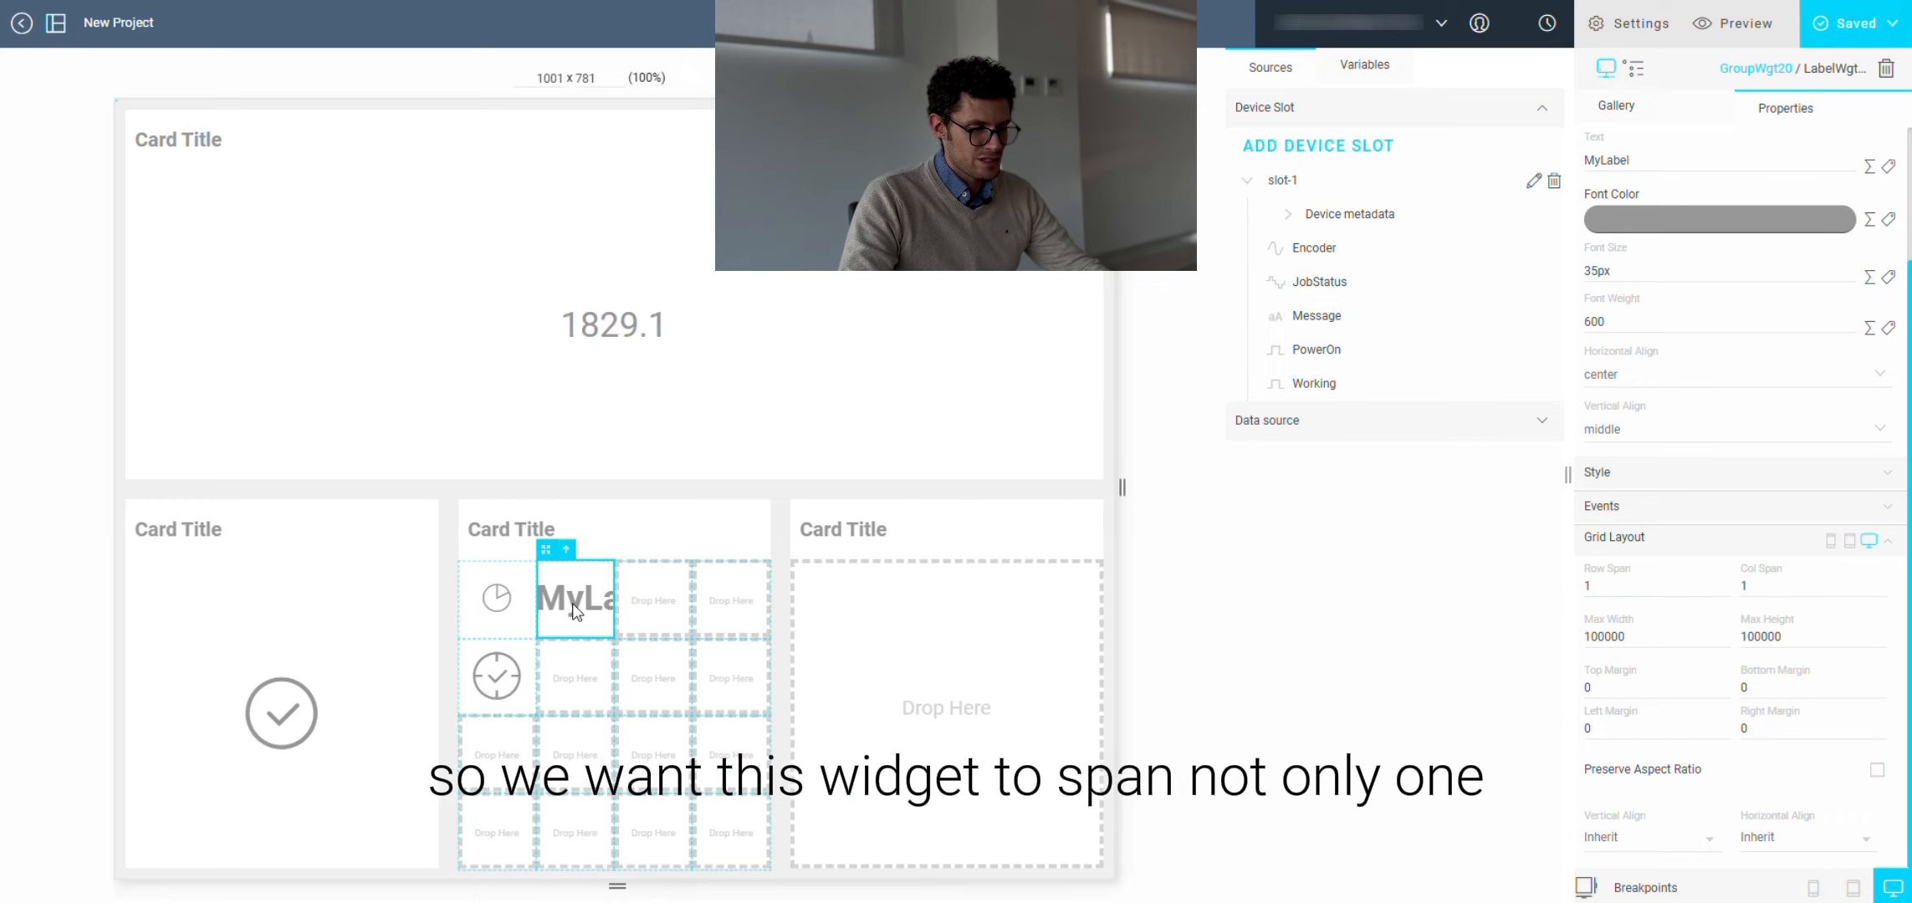
left_click(1879, 583)
left_click(1880, 583)
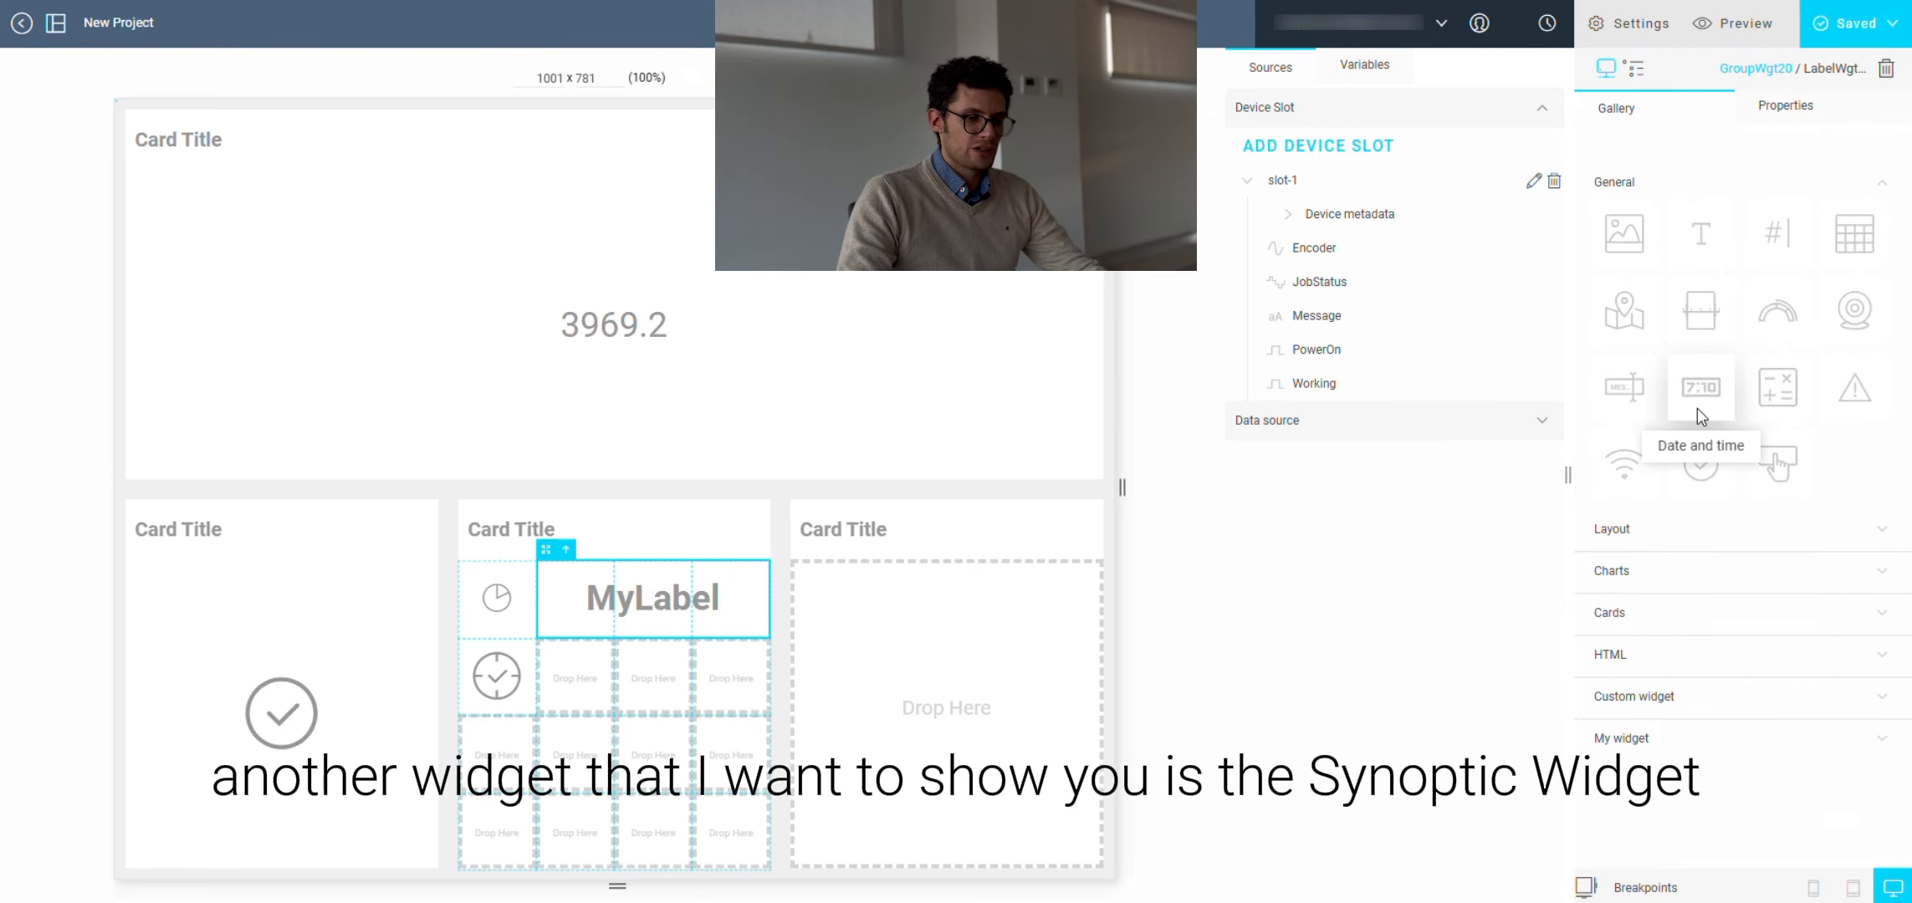
Step: Add a Synoptic Layout to the large top card
left_click(1673, 535)
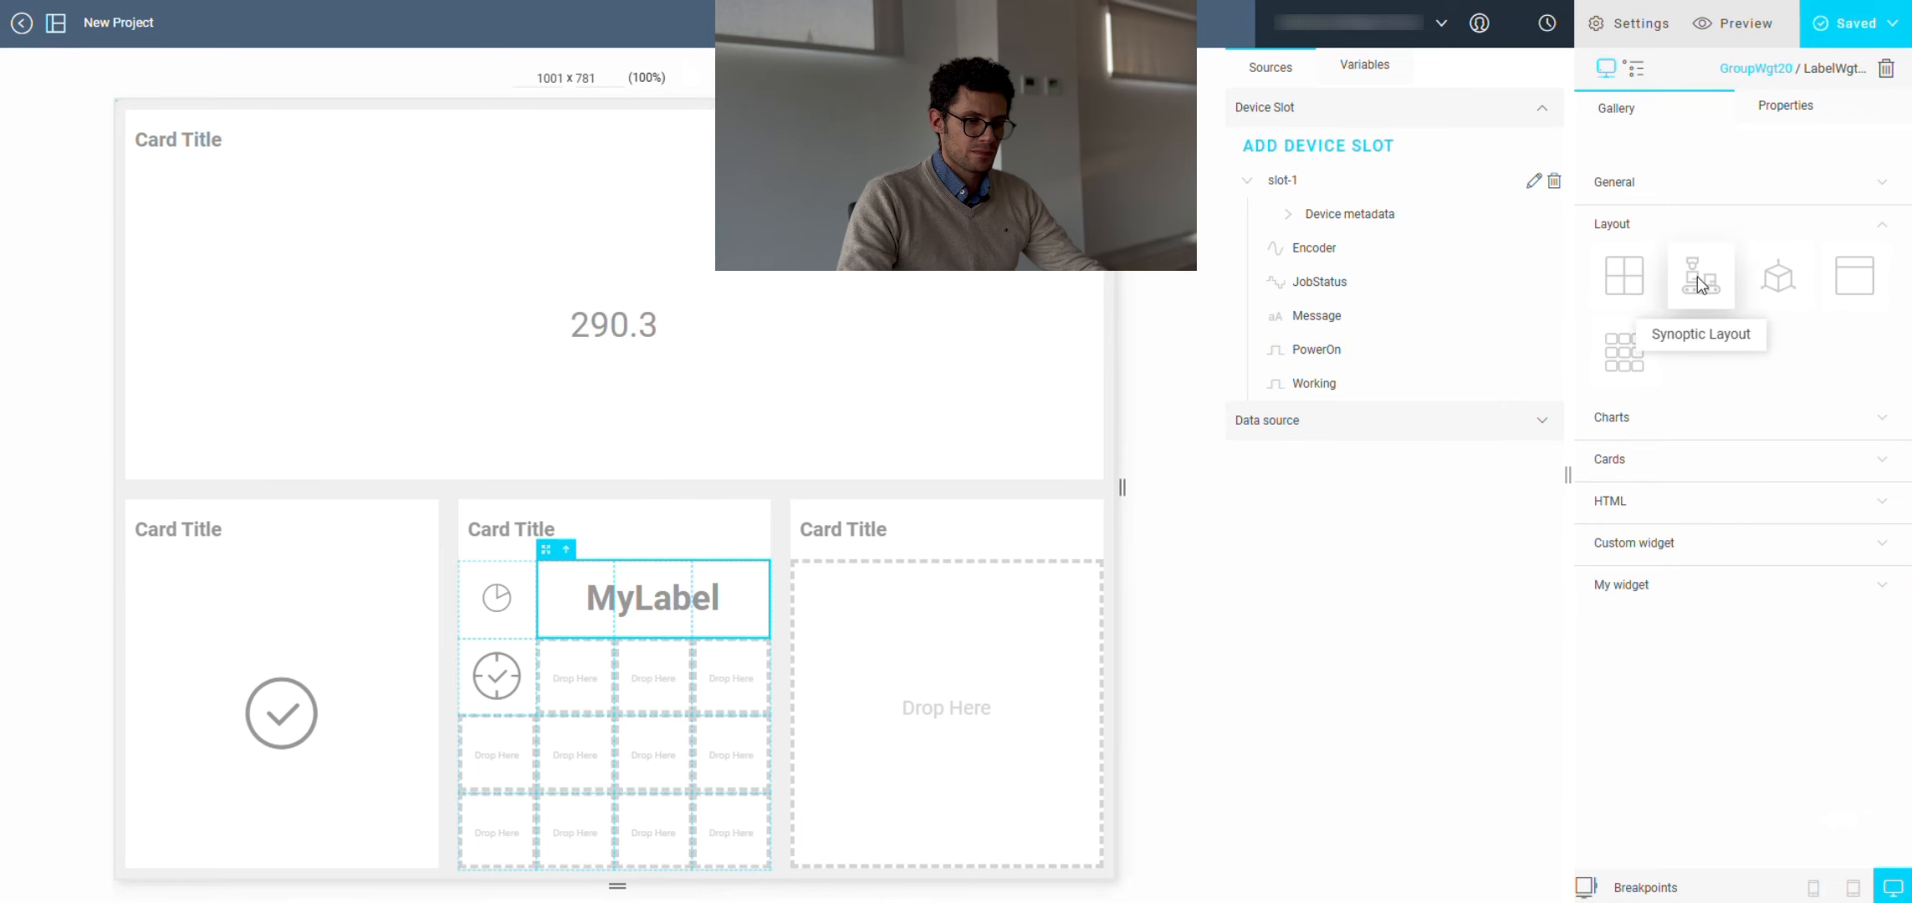
left_click_drag(1698, 283, 878, 284)
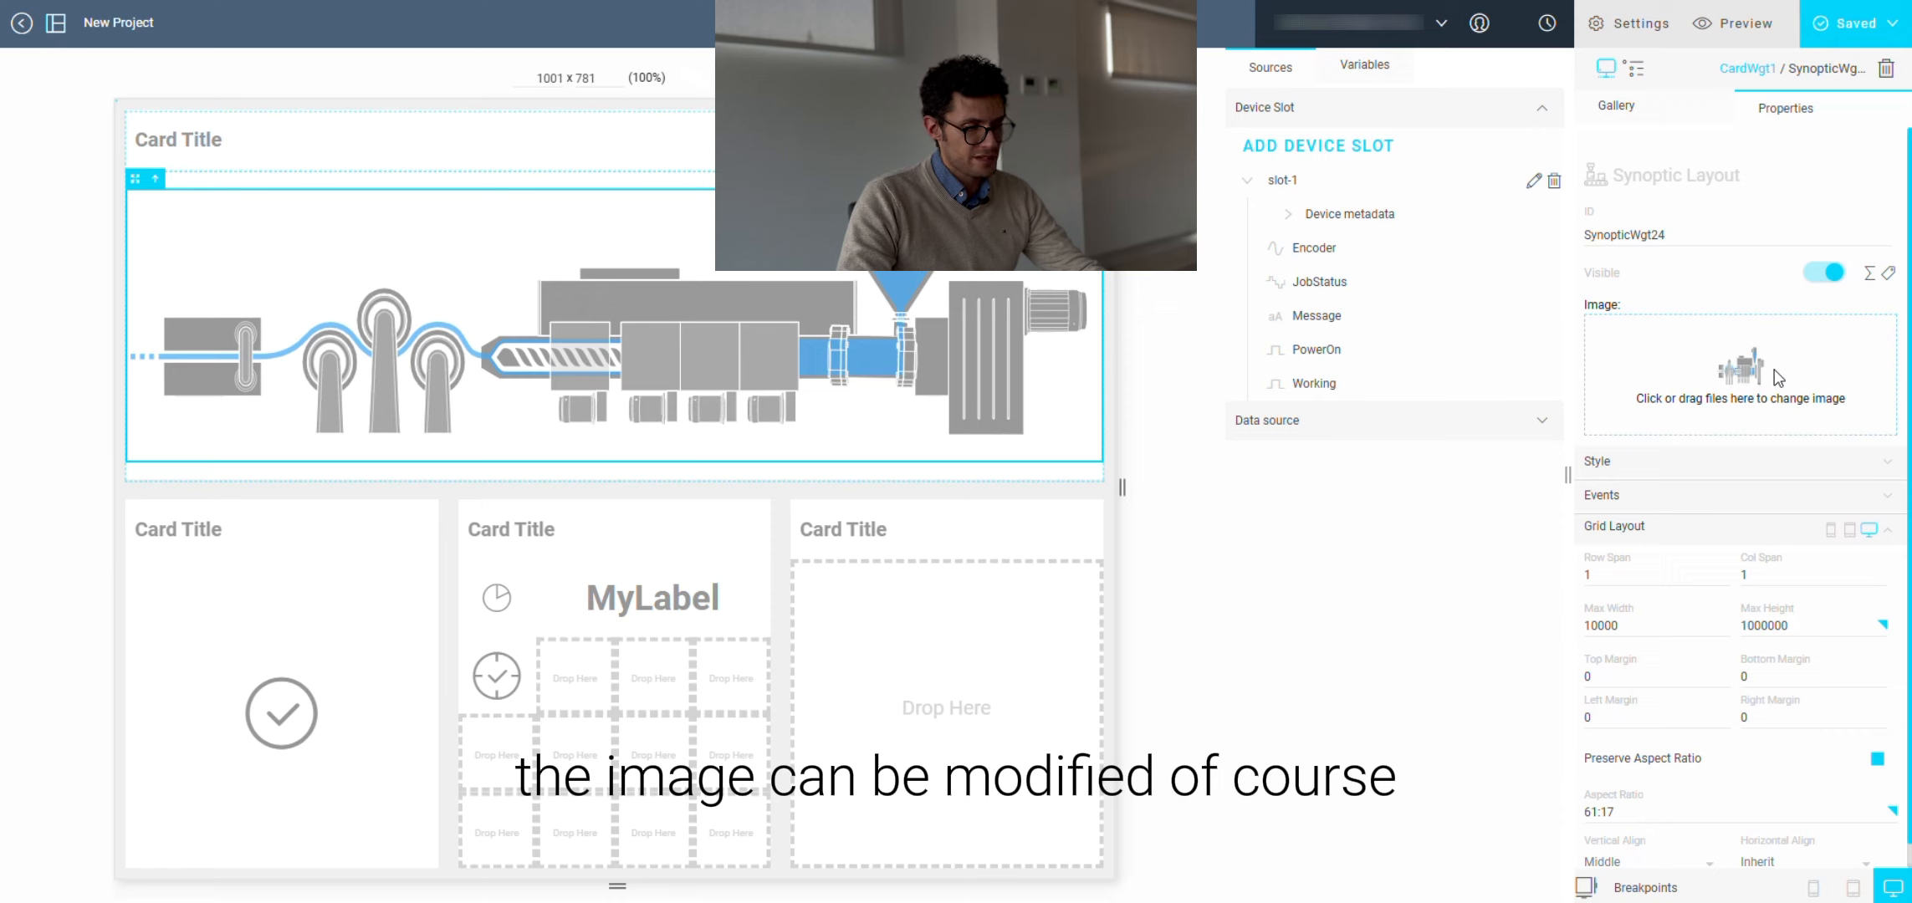
left_click(678, 215)
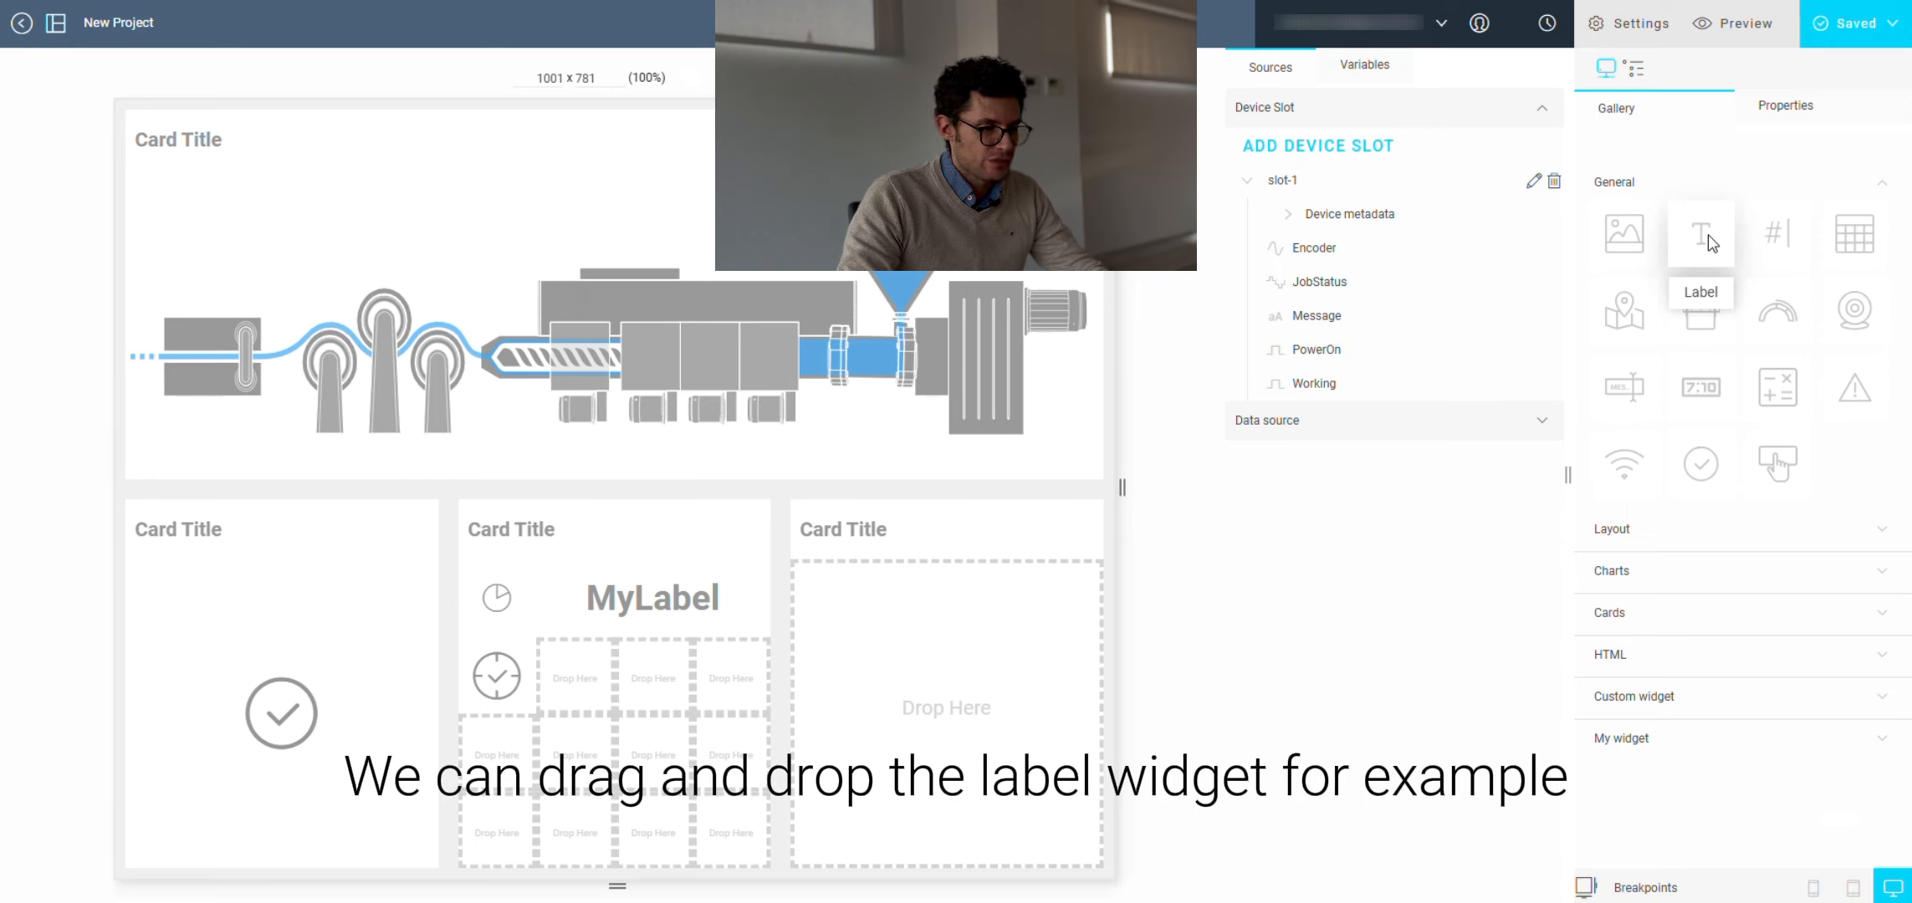
Step: Place a Label widget on the synoptic image above the rollers and set its text to Belt
left_click_drag(1708, 235, 385, 258)
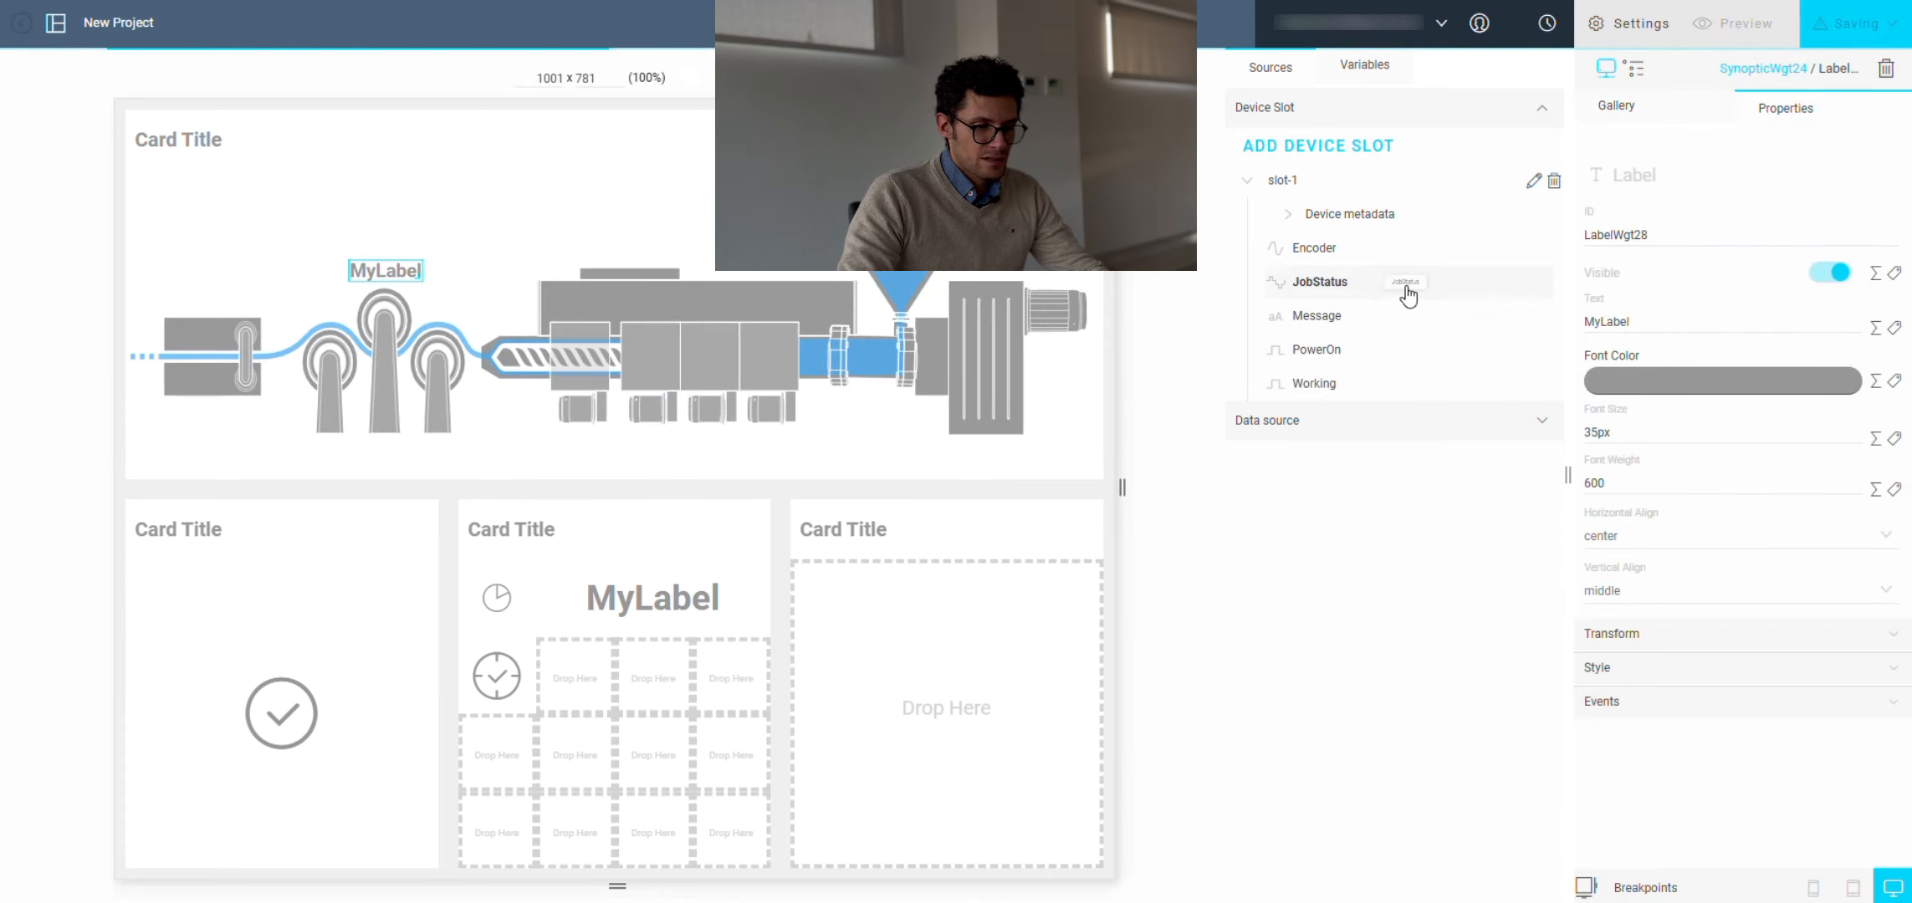
left_click(1663, 322)
double_click(1662, 322)
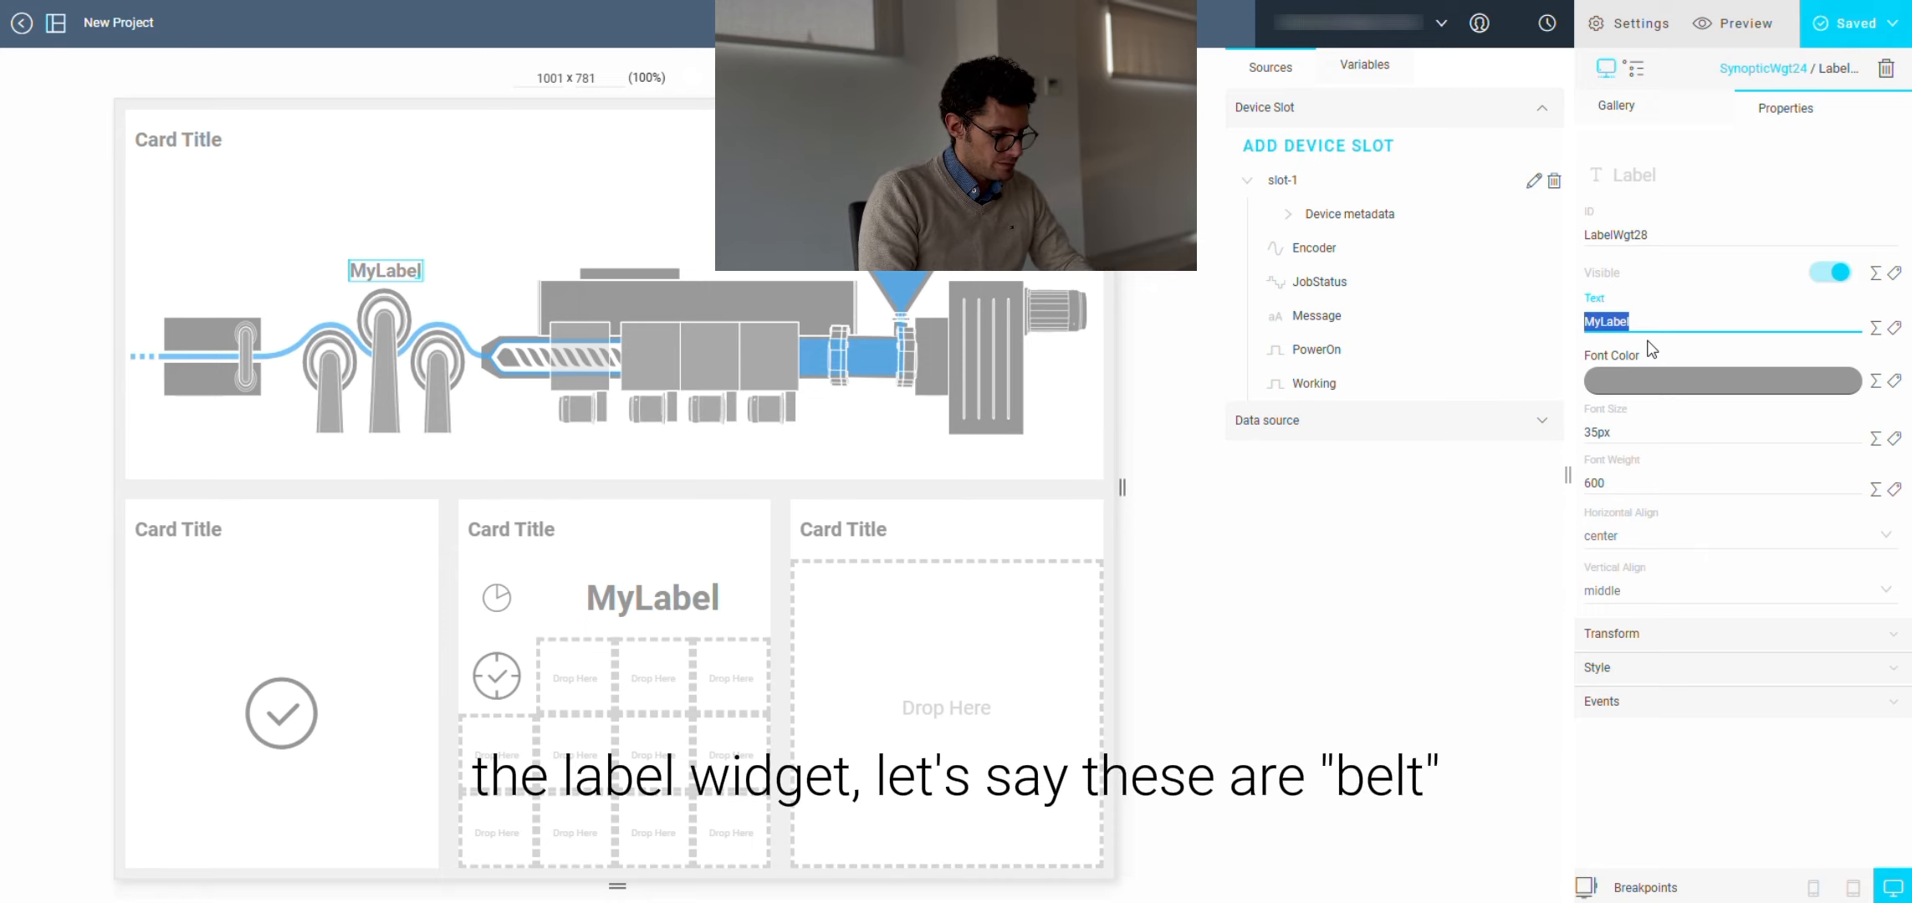
type("Belt")
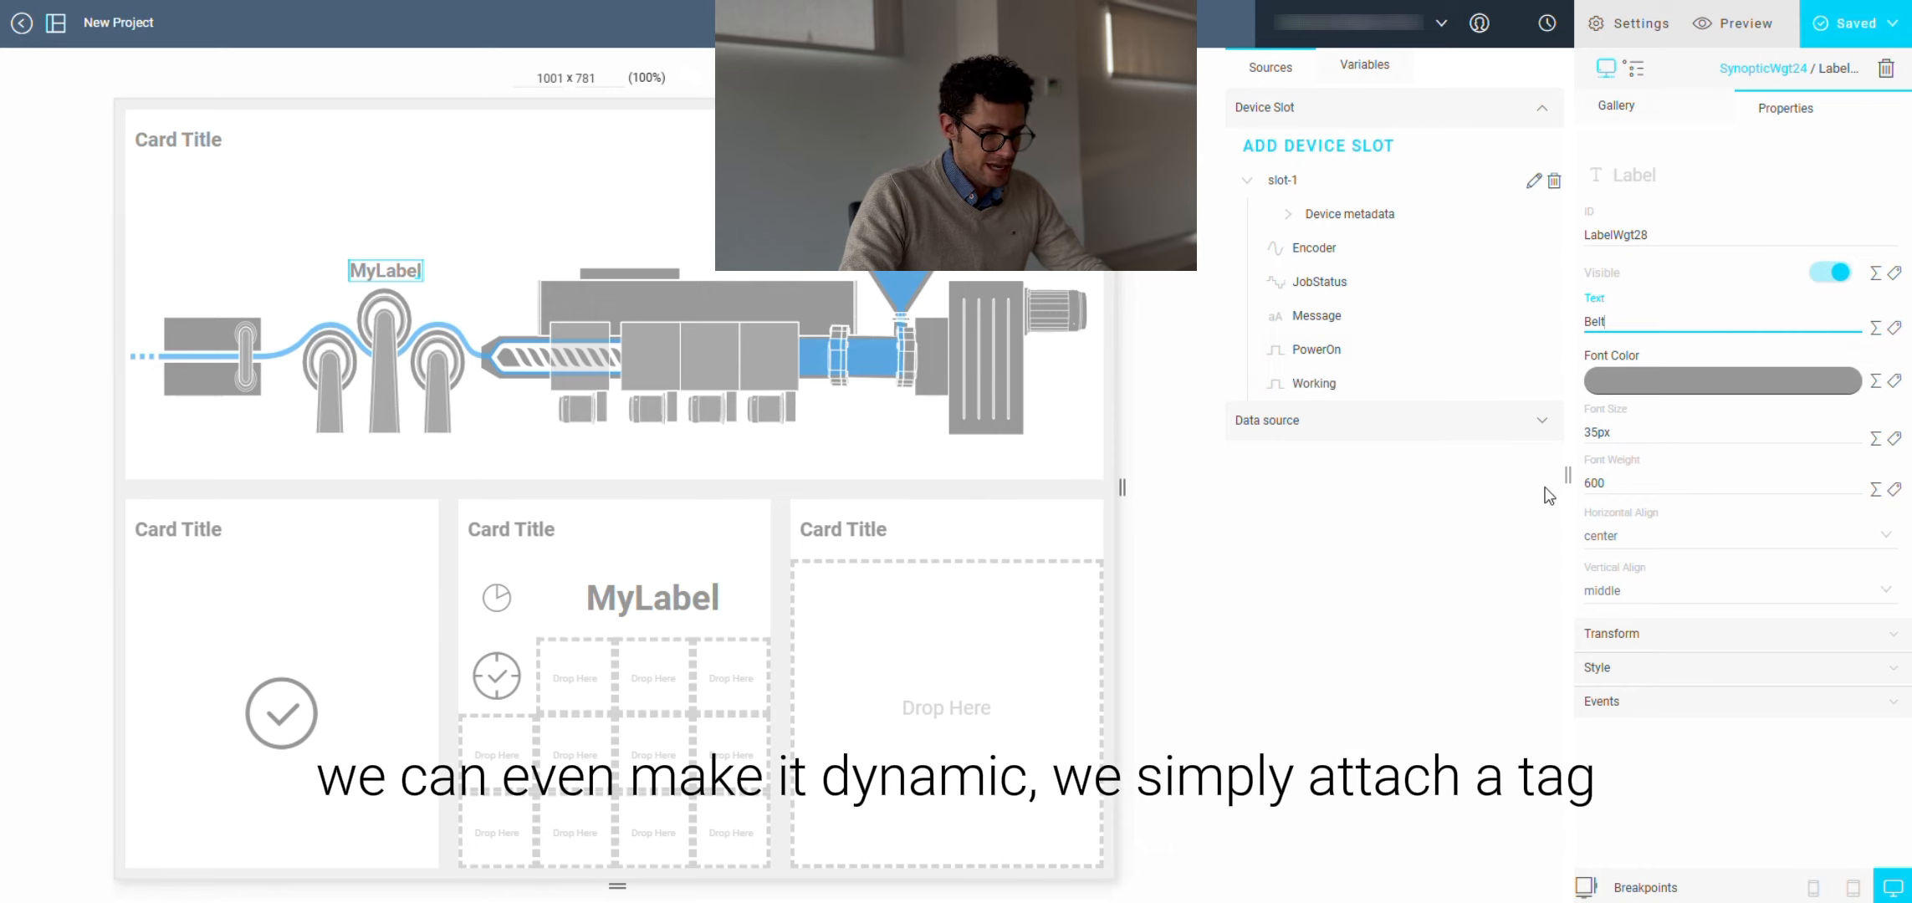
left_click(1439, 529)
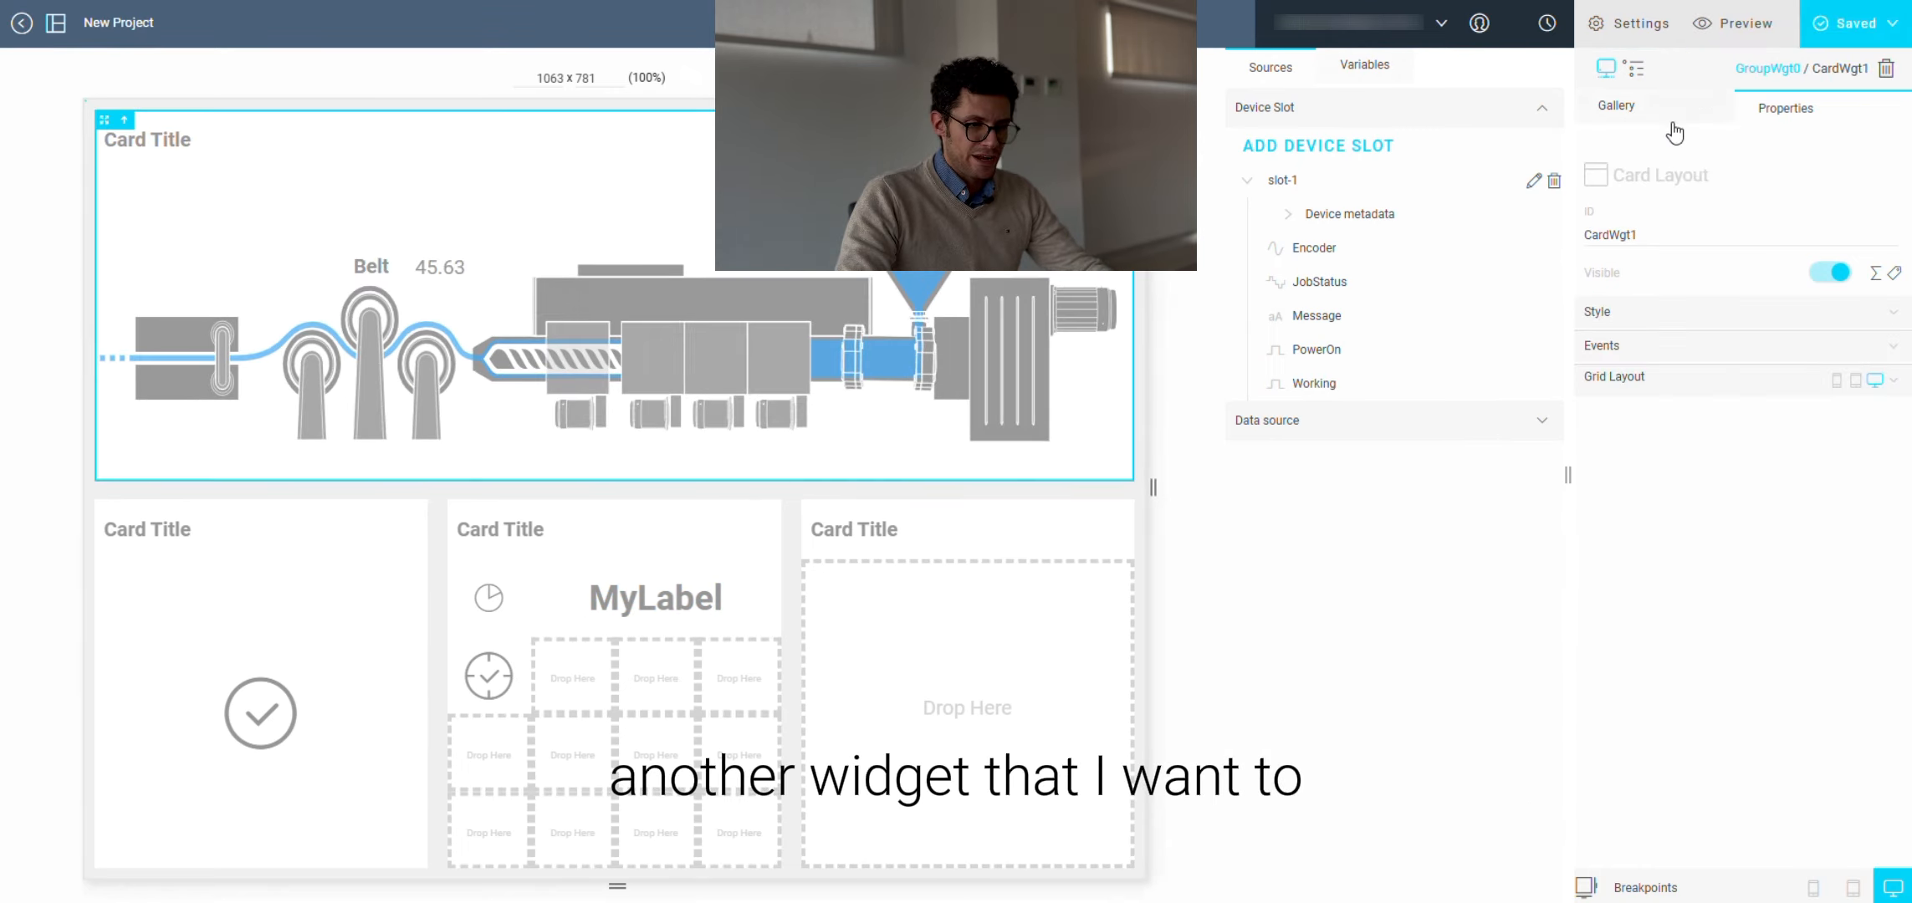
Step: Add a Button widget to the last card of the bottom row
left_click(1678, 115)
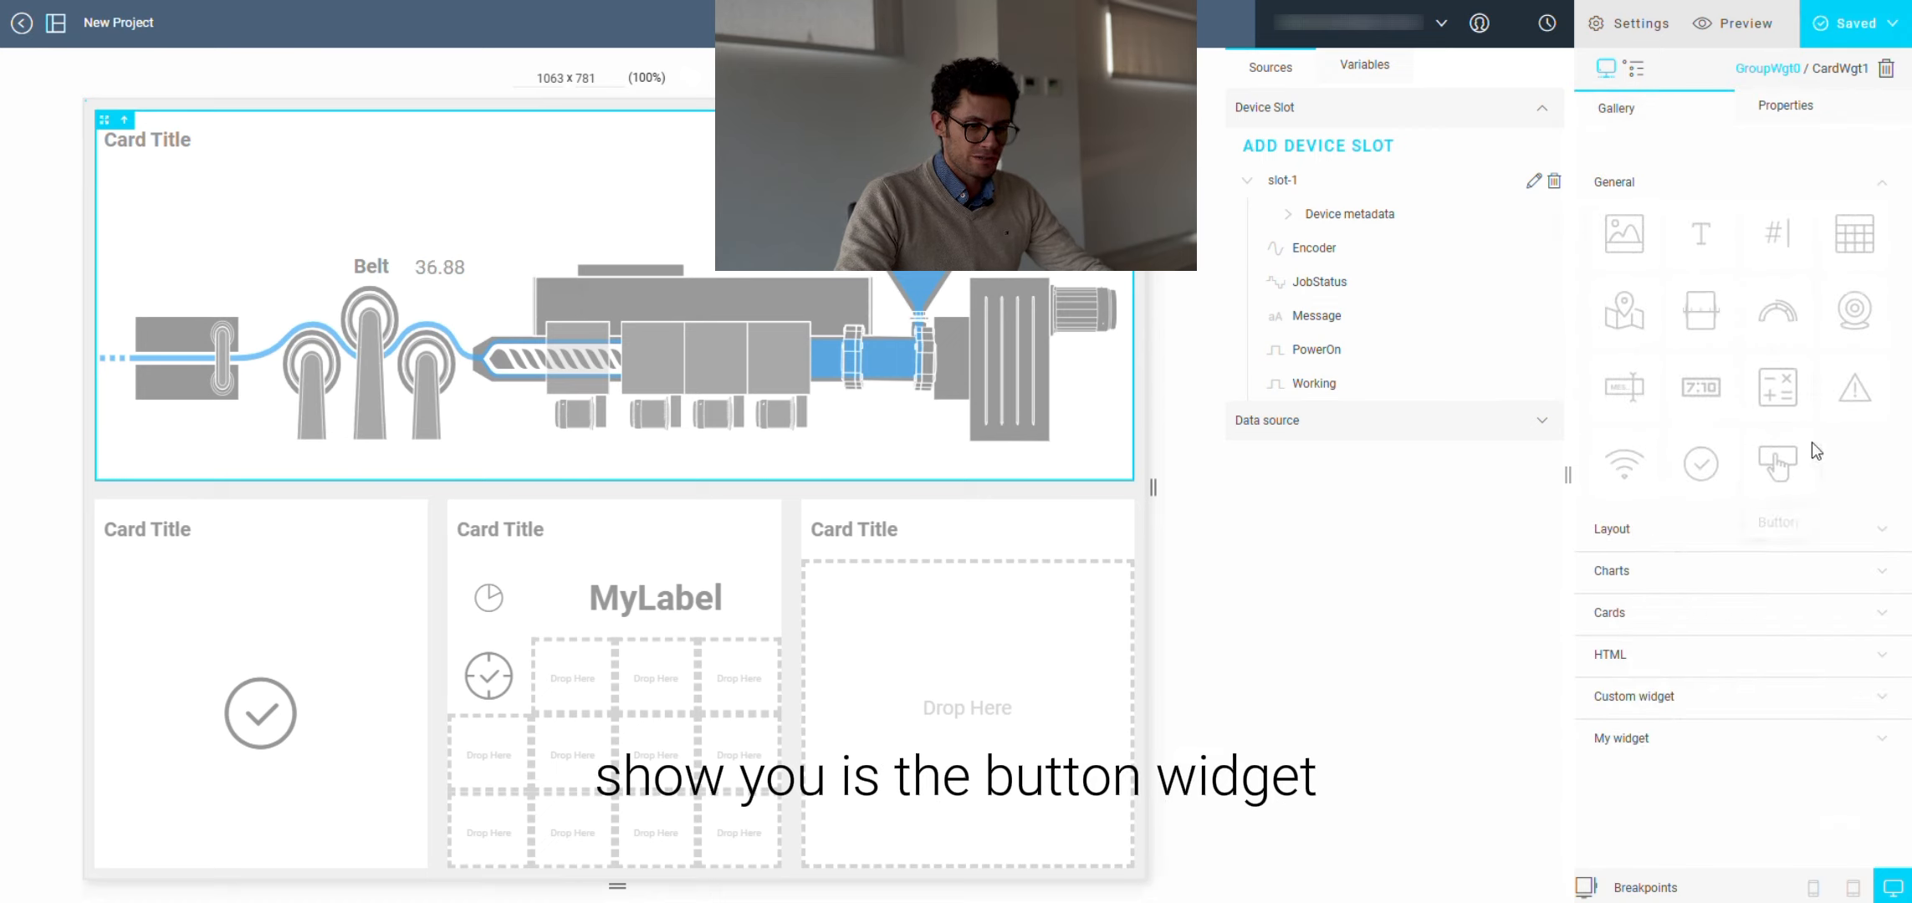
left_click_drag(1796, 462, 971, 674)
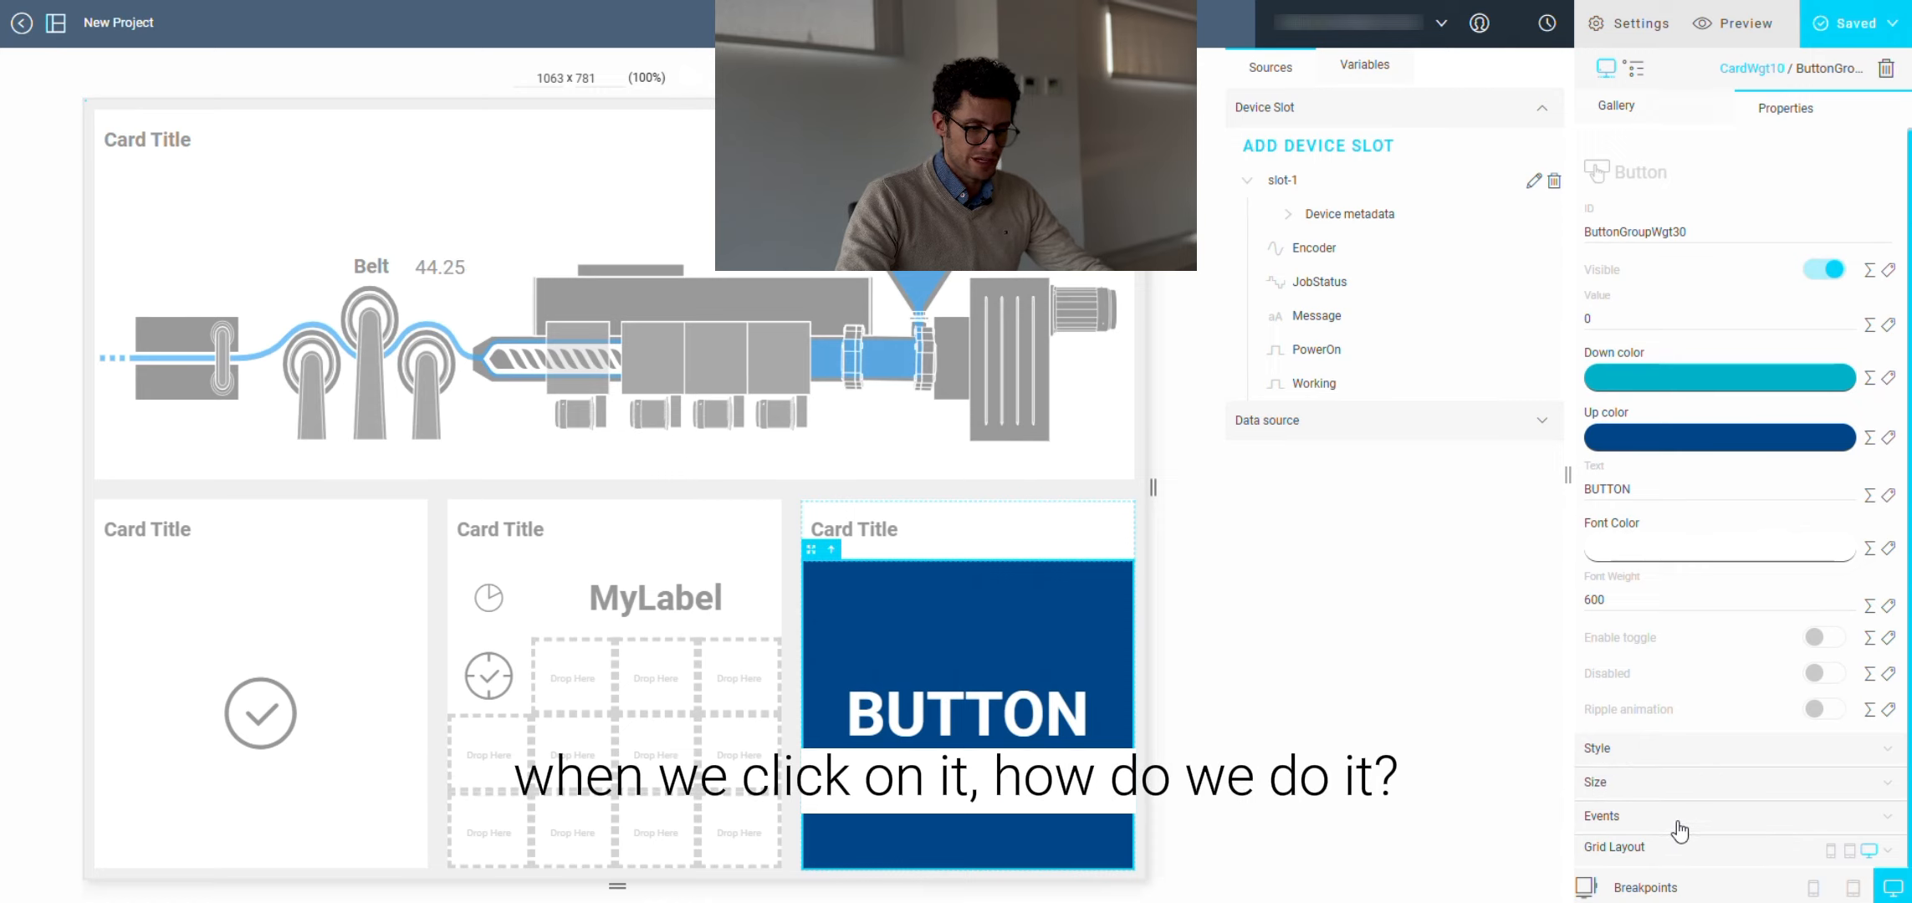
Step: Add an onMouseClick event to the button
left_click(1620, 828)
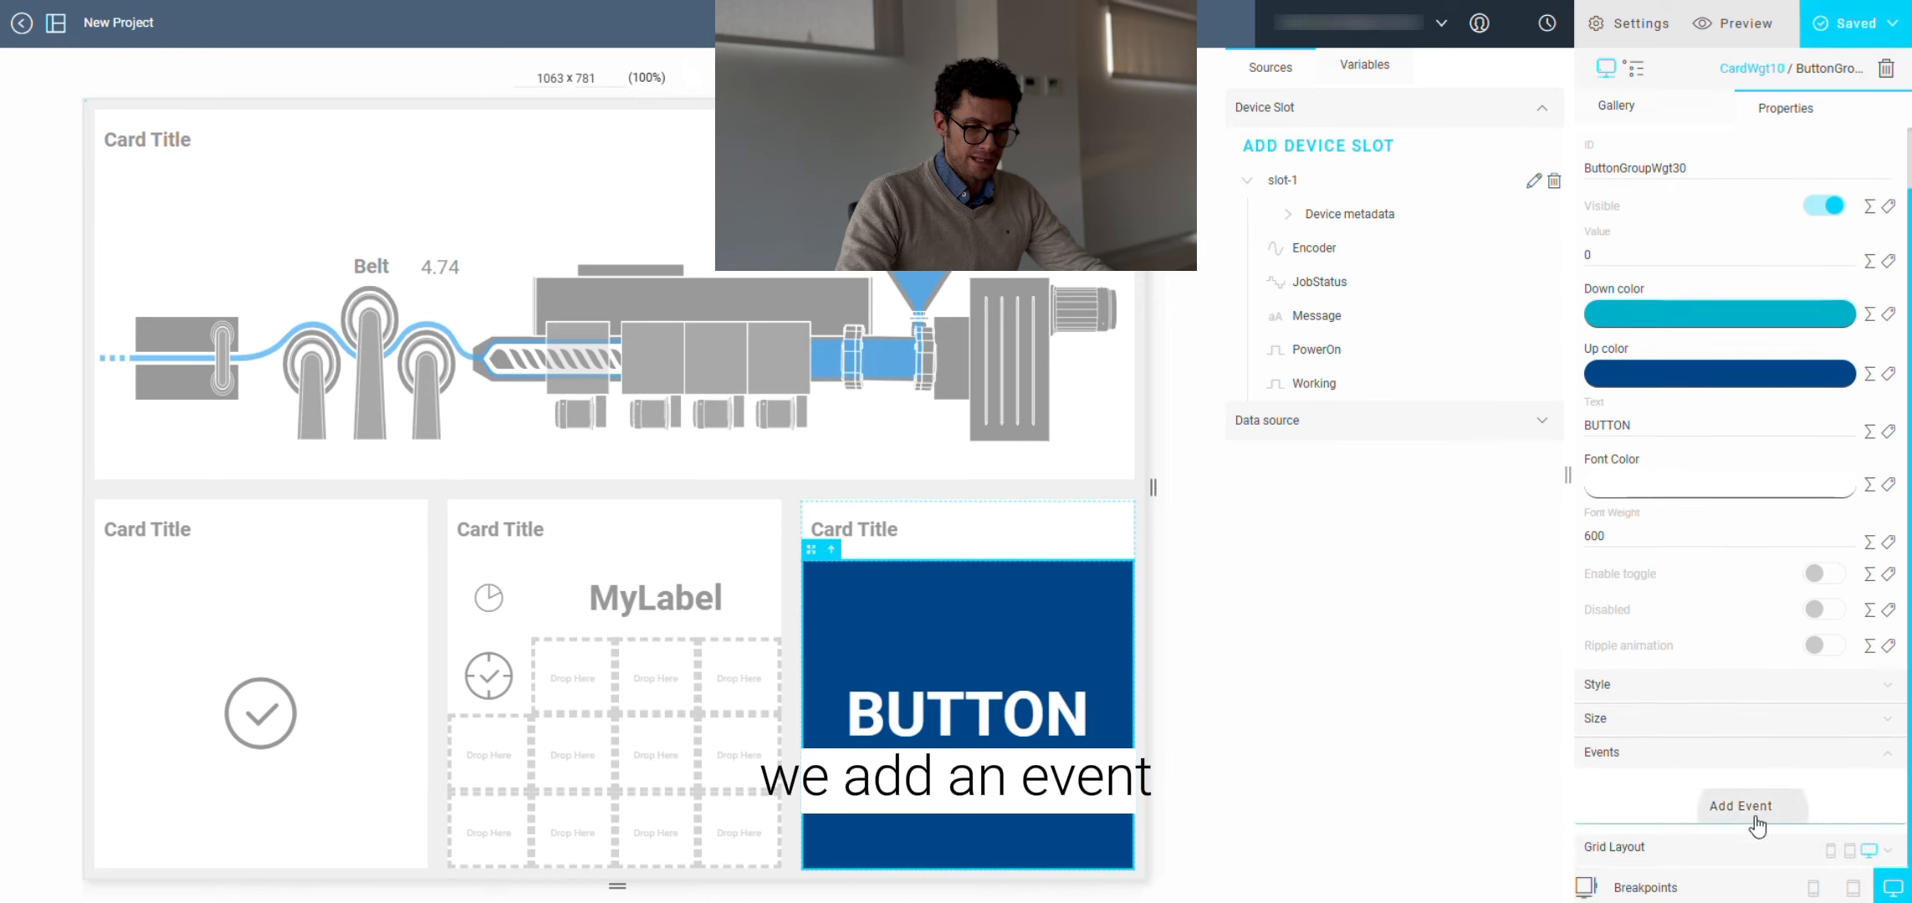
left_click(1752, 824)
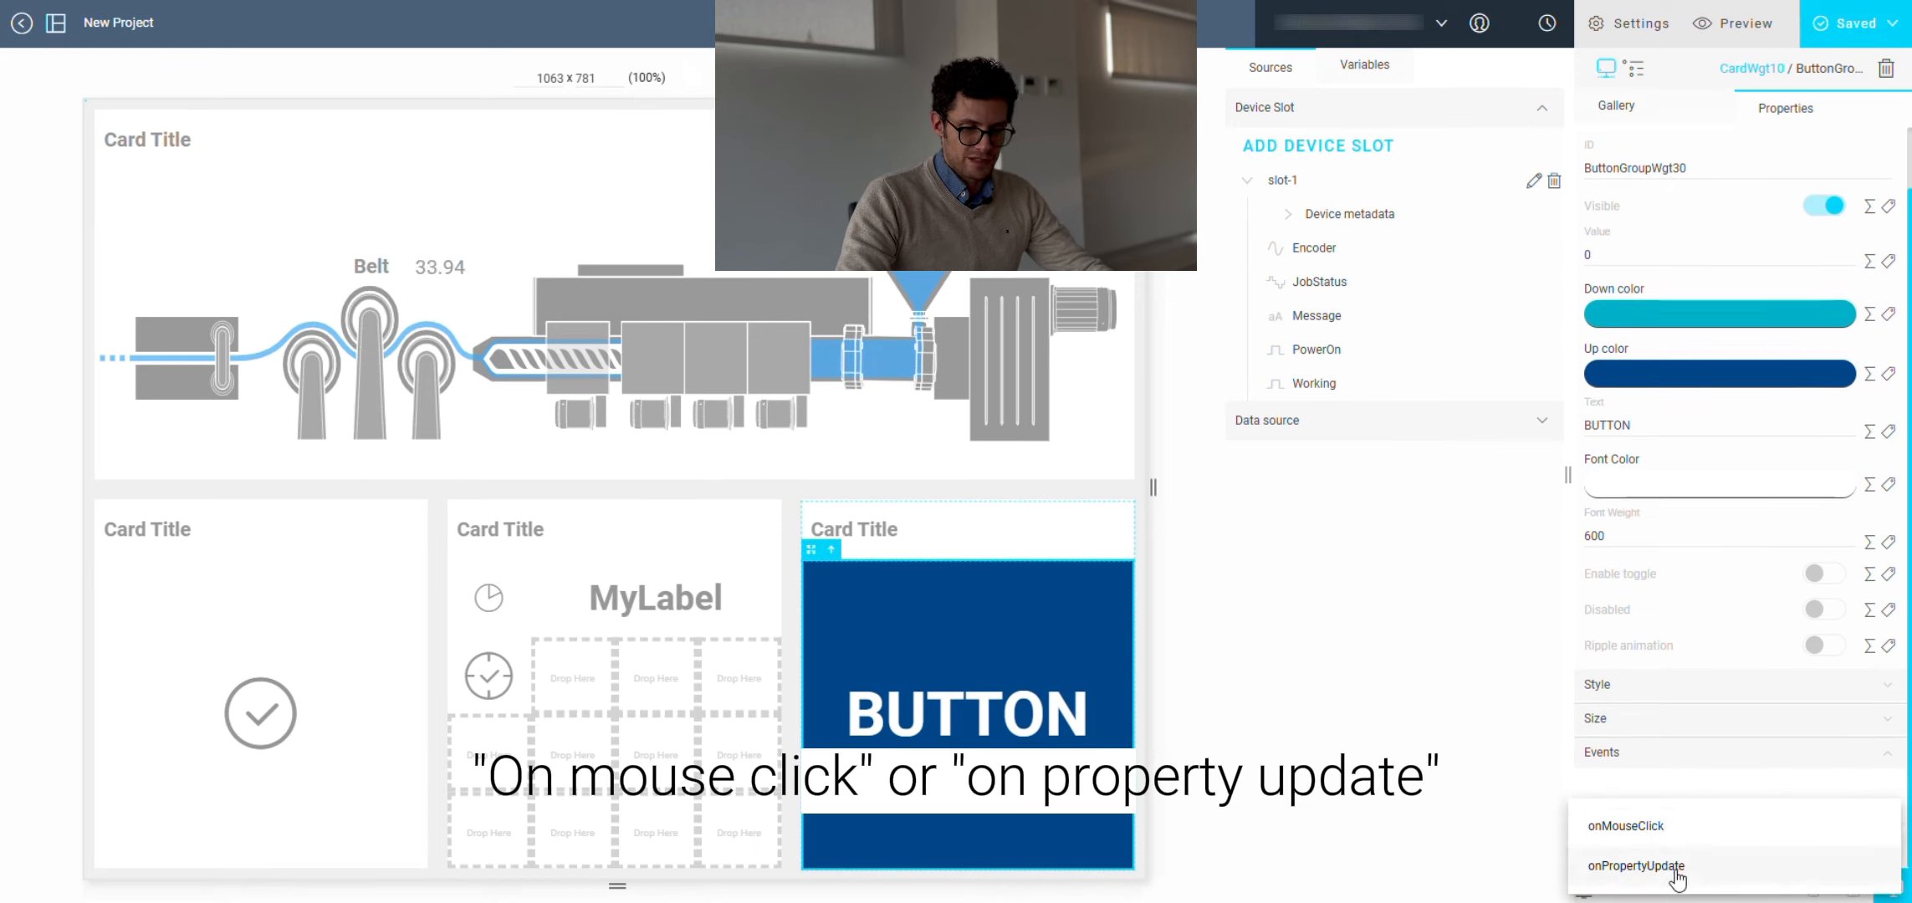
left_click(1648, 827)
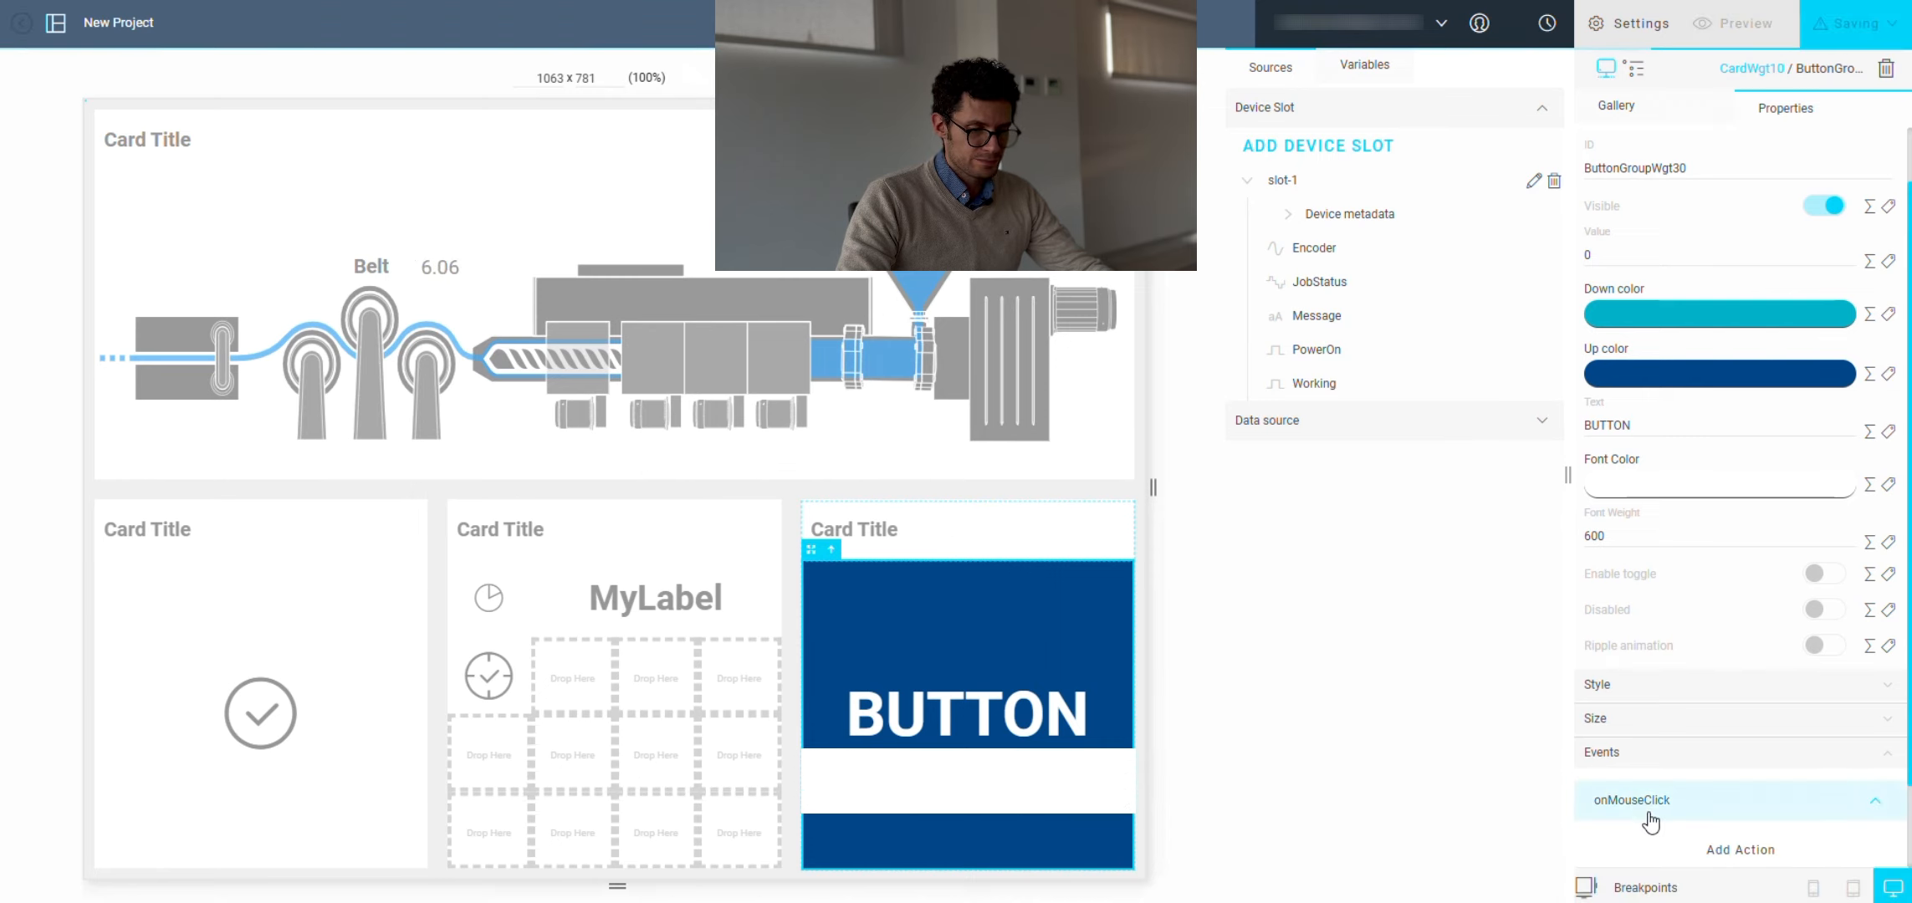
Step: Add a Load dashboard action to the click event that opens the Bar-Chart-Time-Drill dashboard
left_click(1752, 857)
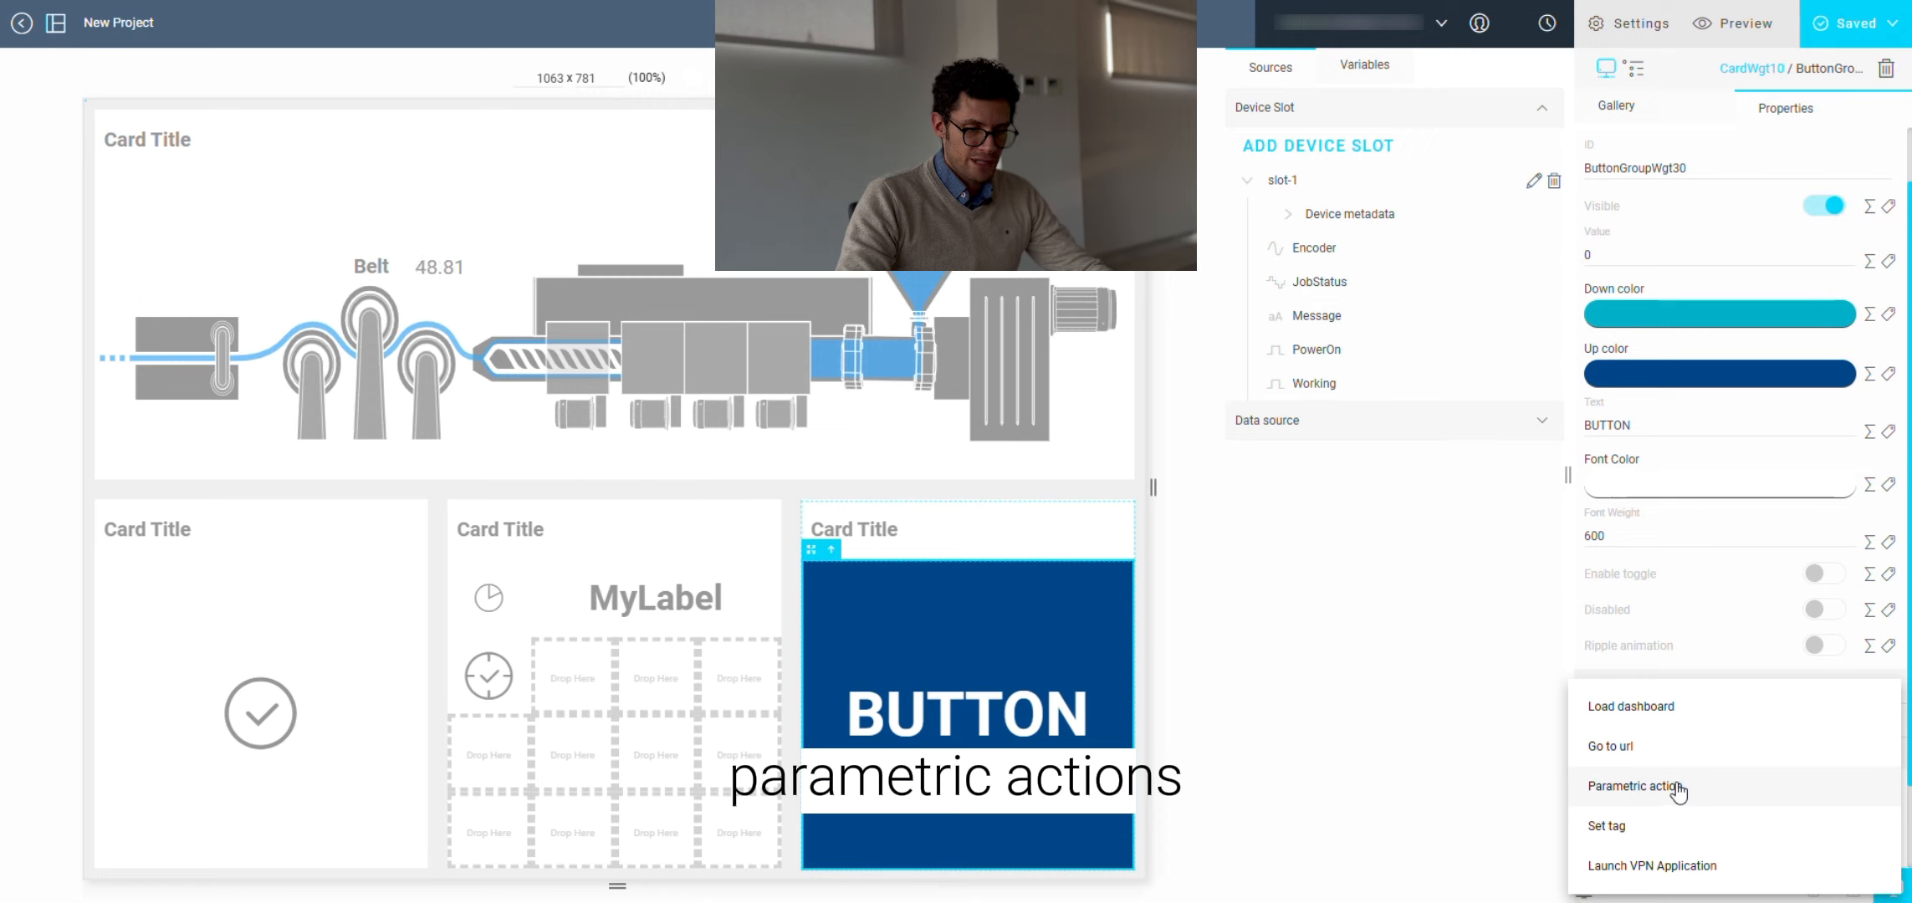
left_click(1704, 717)
left_click(1822, 512)
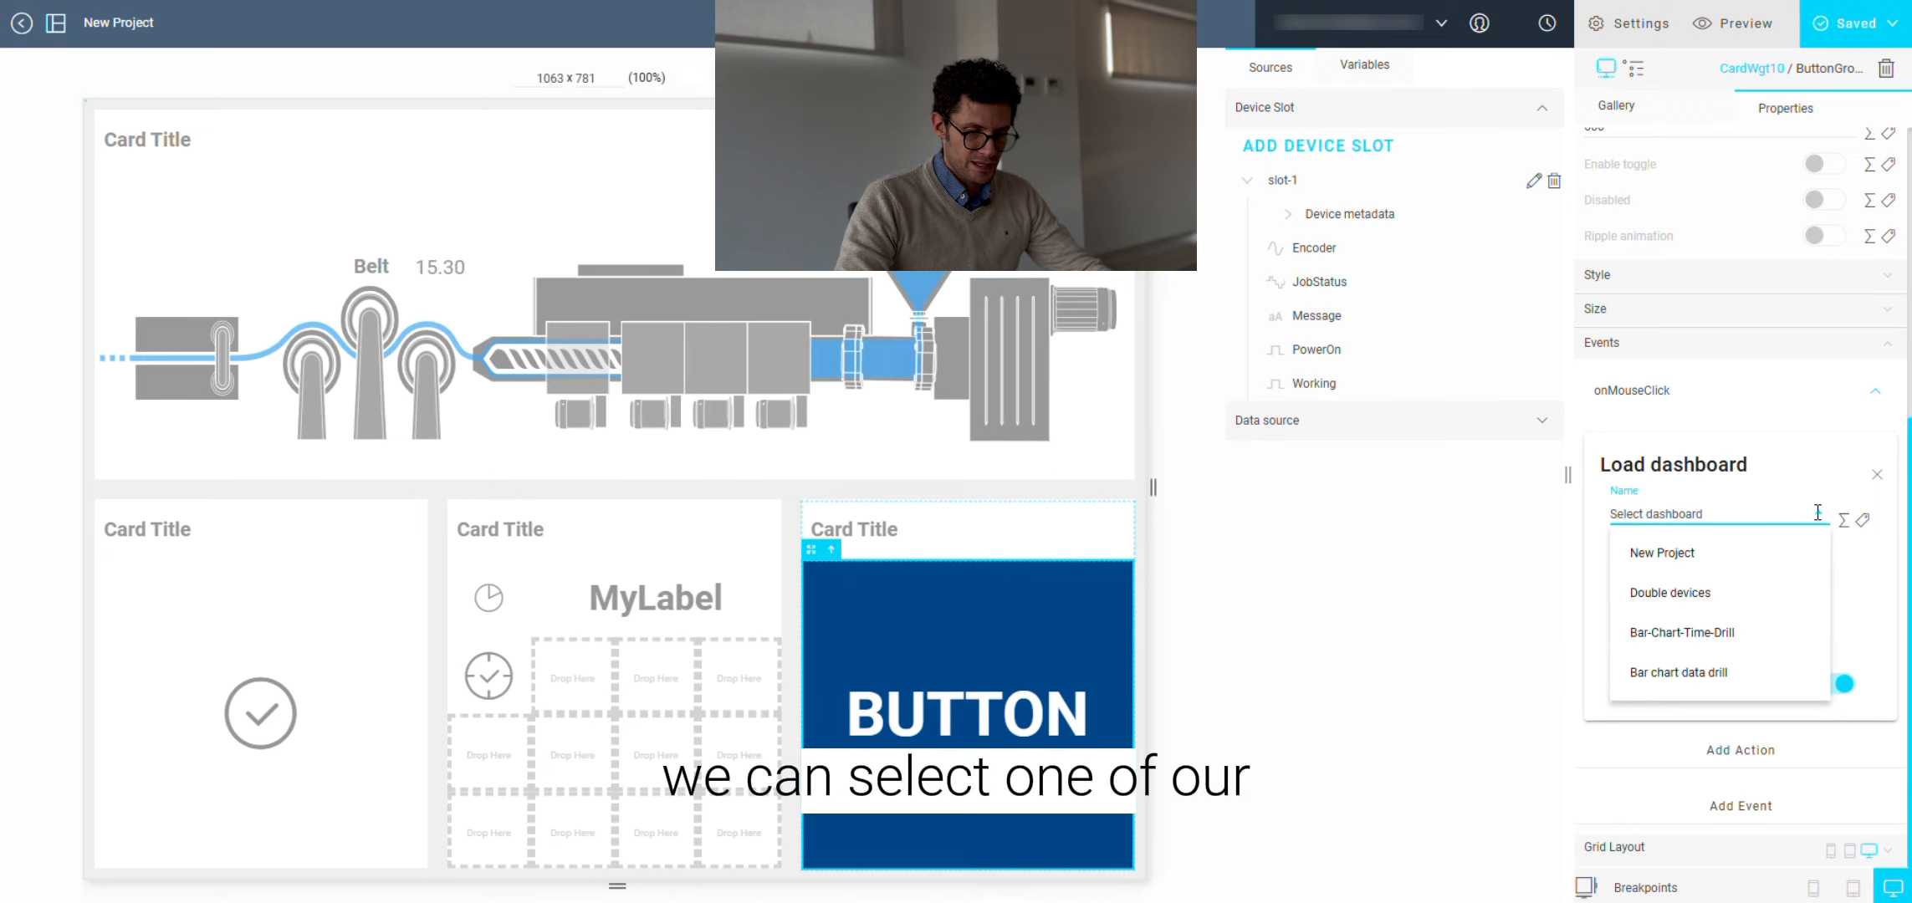
left_click(1734, 634)
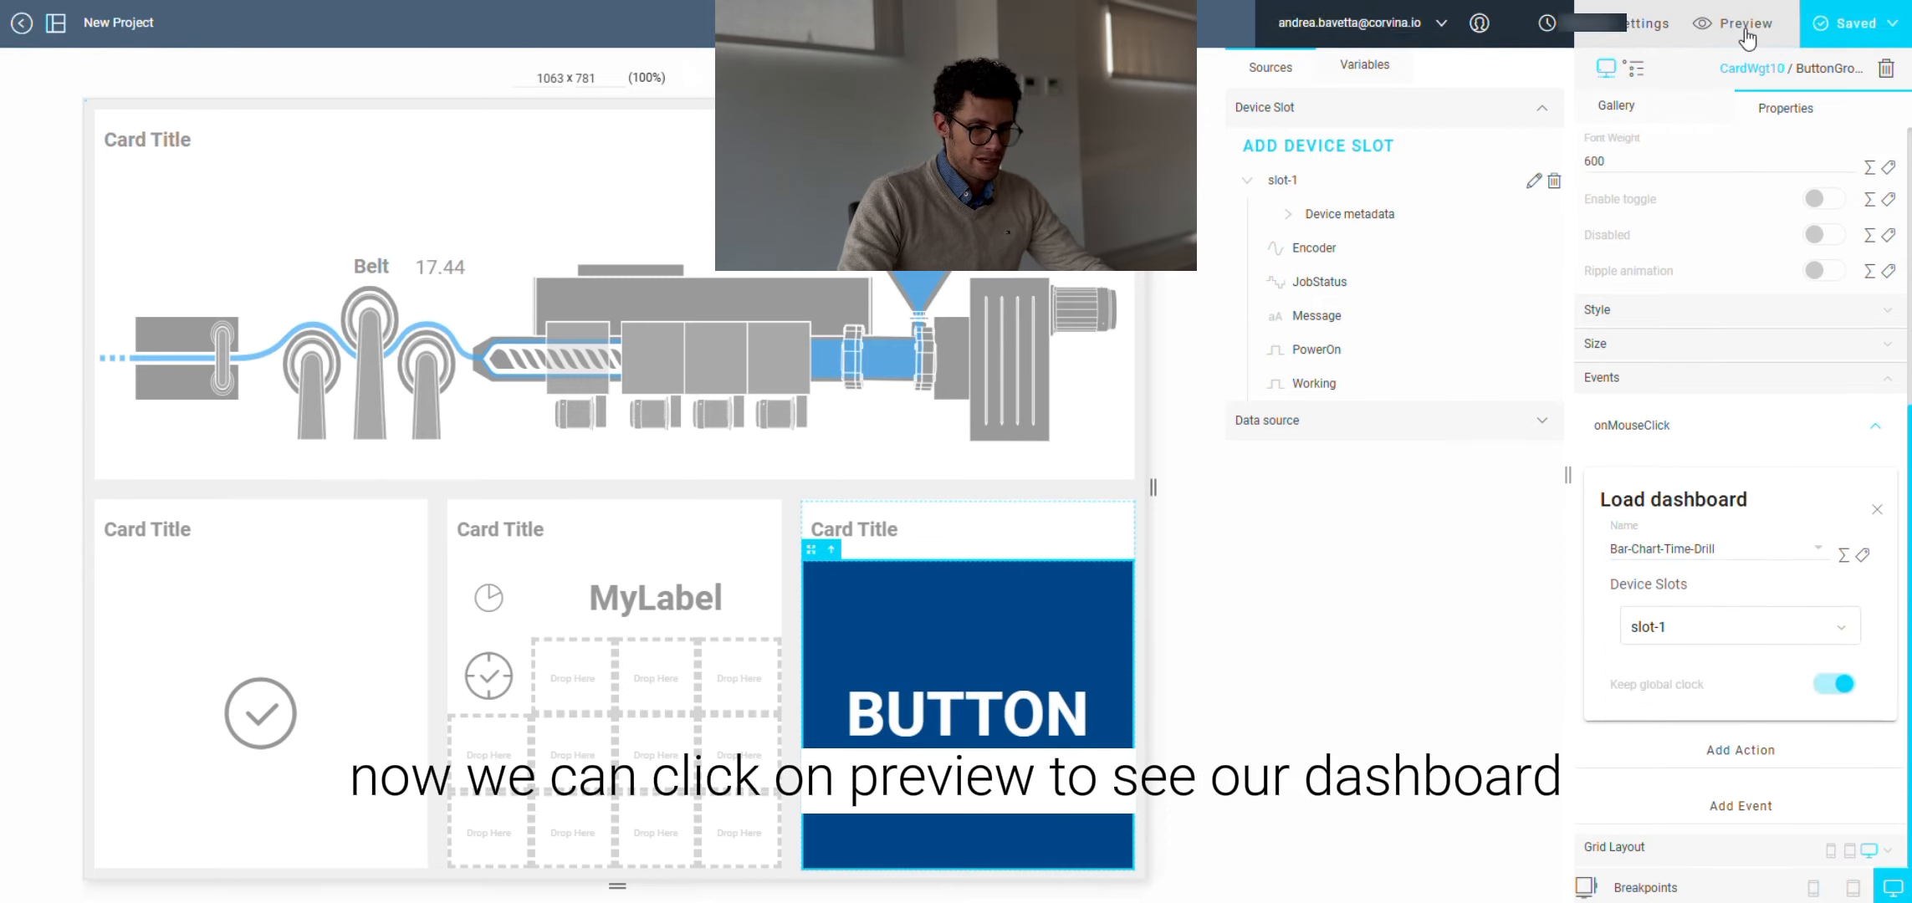
Step: Preview the dashboard and use the button to test opening the linked dashboard
left_click(1736, 23)
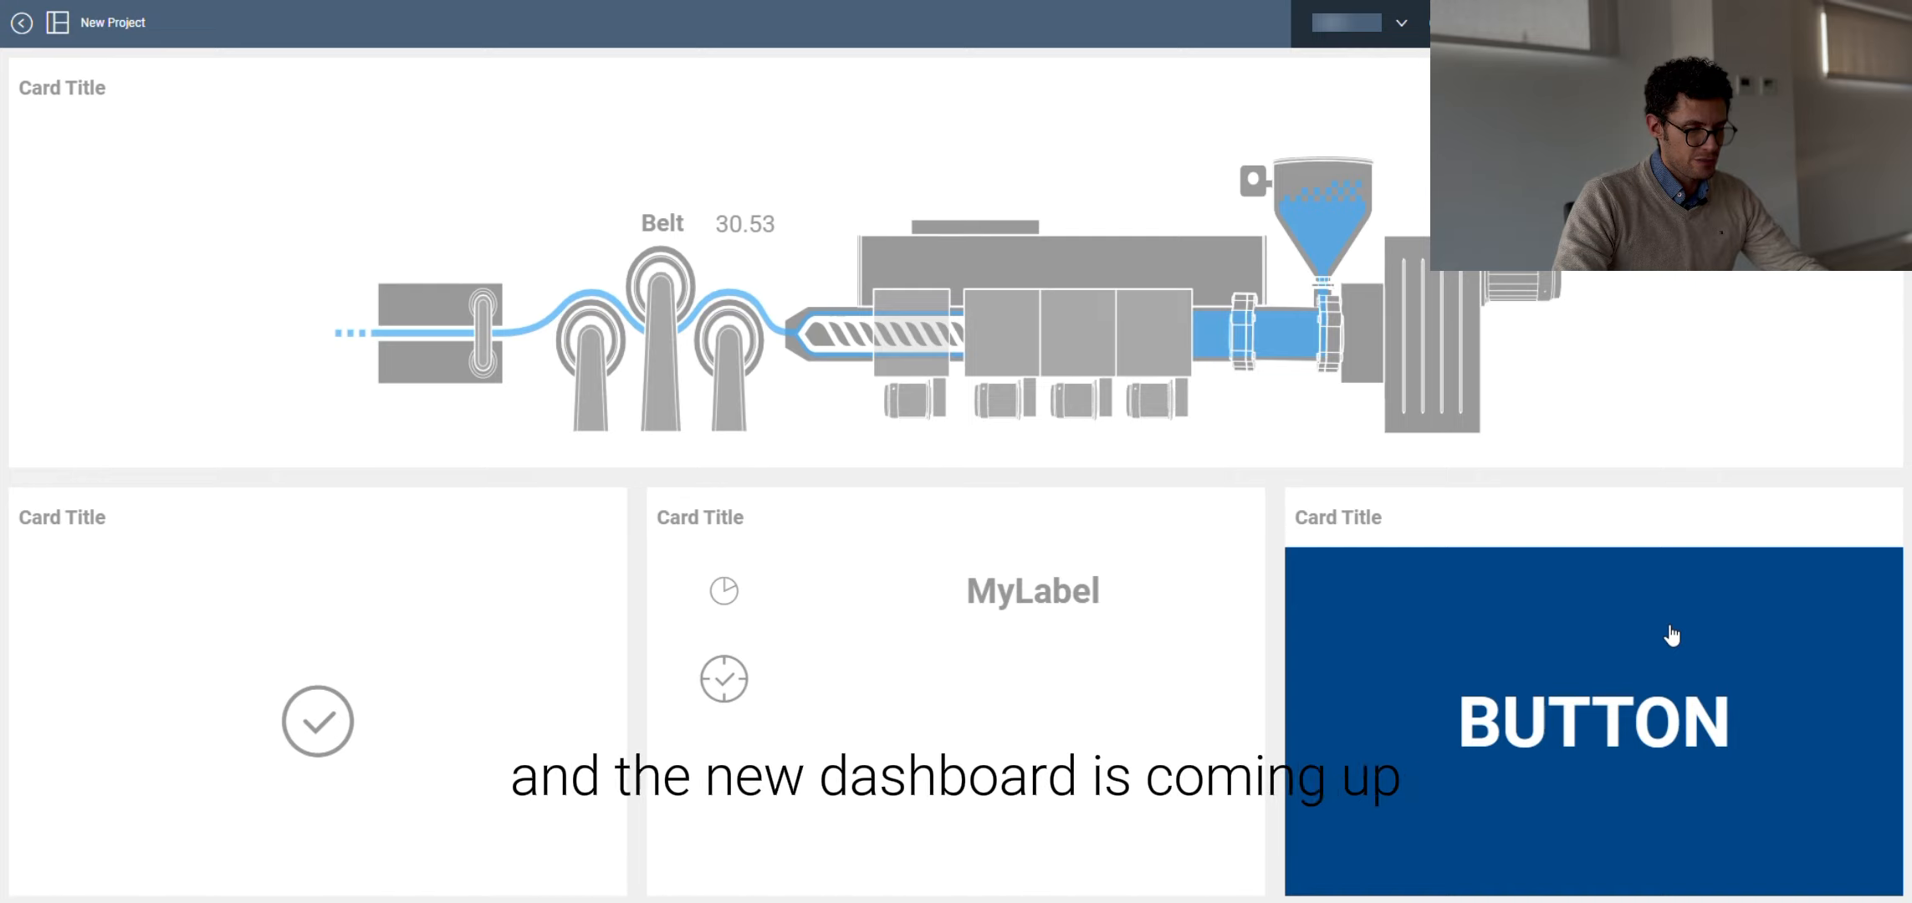
left_click(1671, 635)
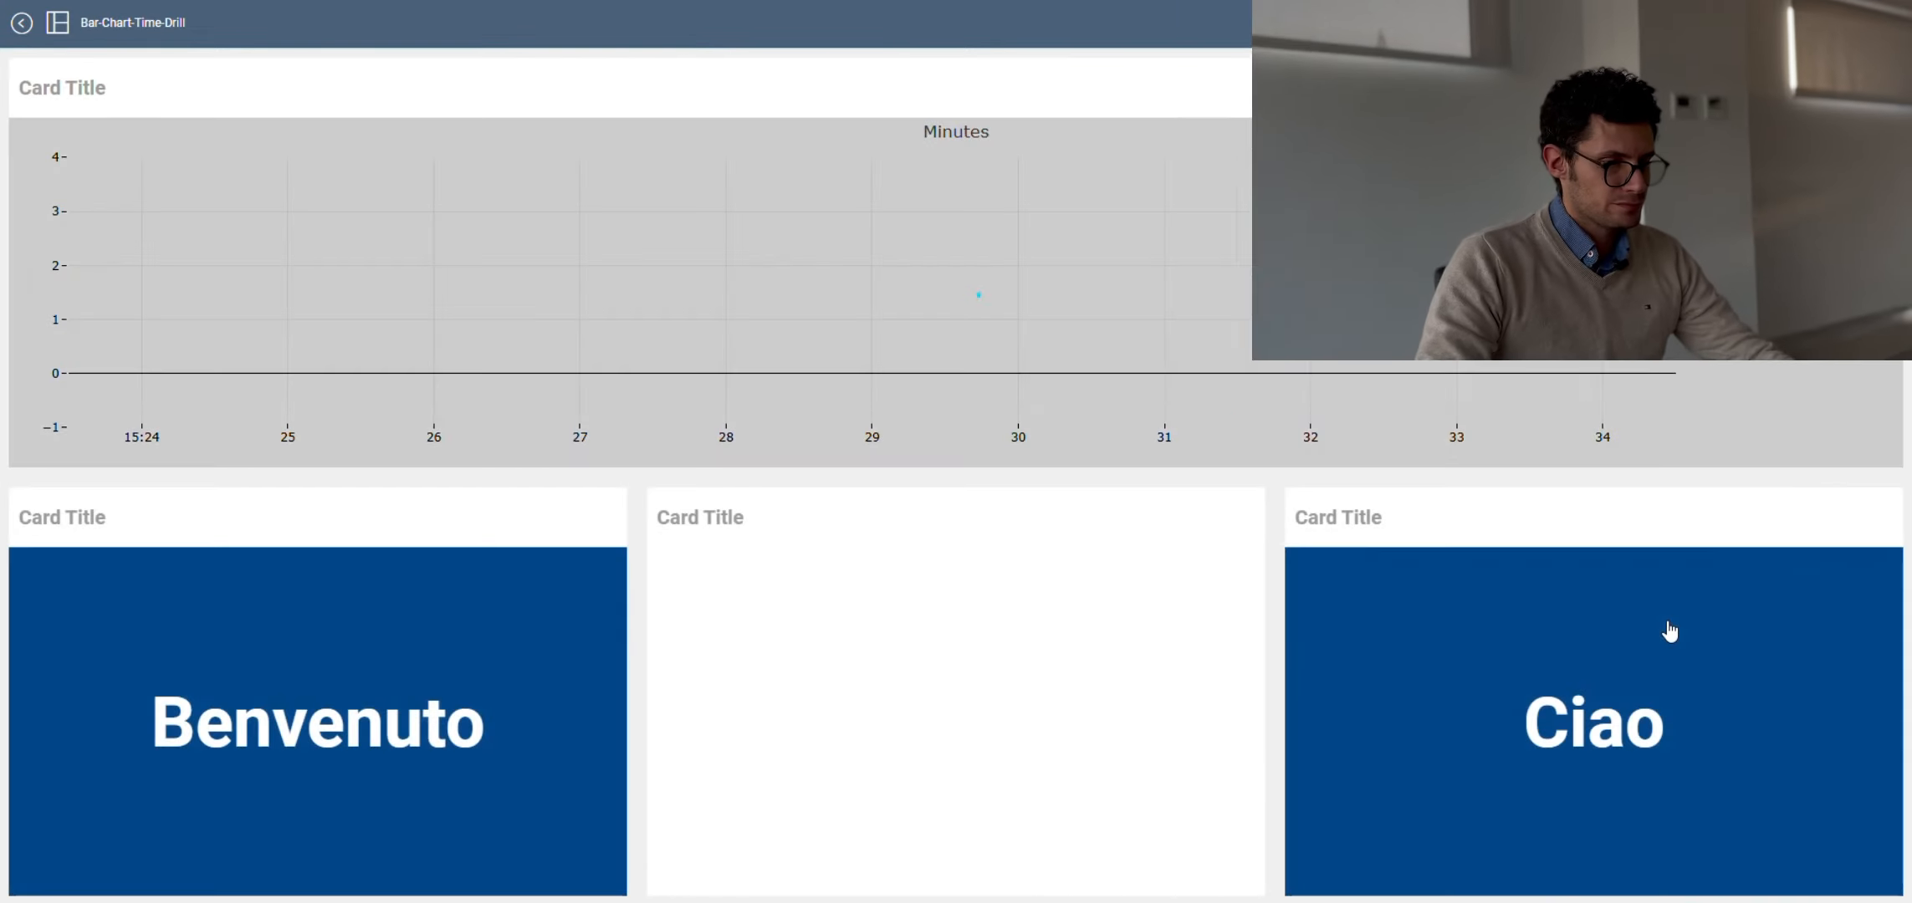